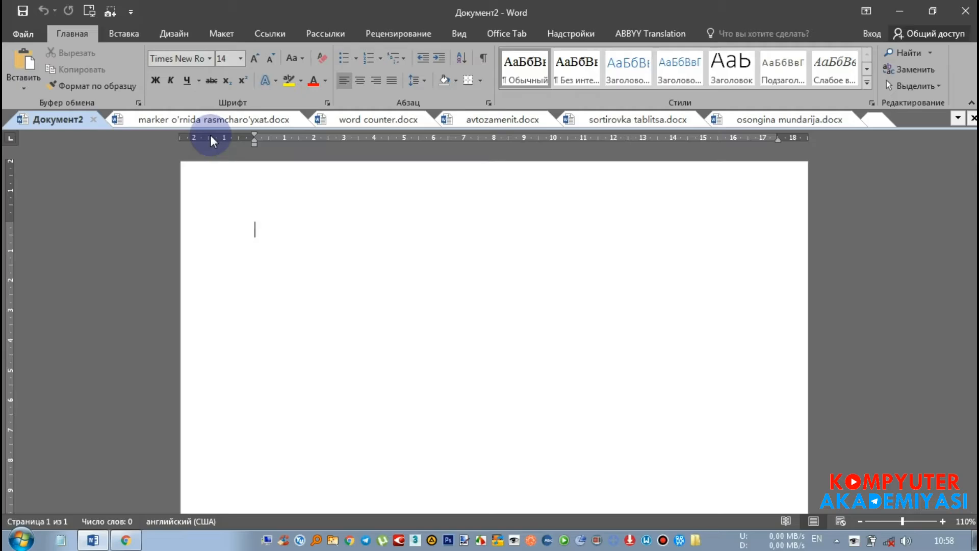
Step: Look at the page margins in the Page Setup settings and leave them without changes
{"action": "double_click", "coordinate": [210, 135]}
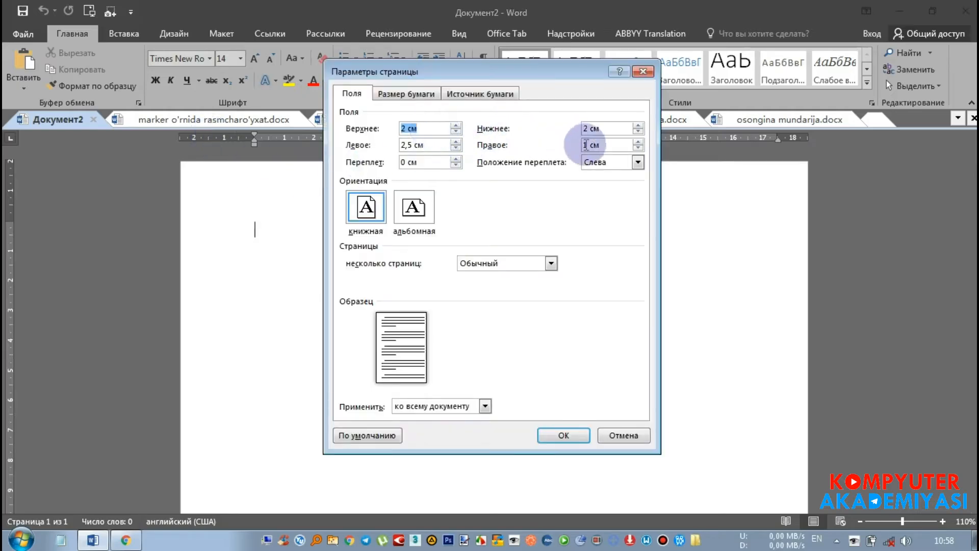
{"action": "left_click", "coordinate": [432, 128]}
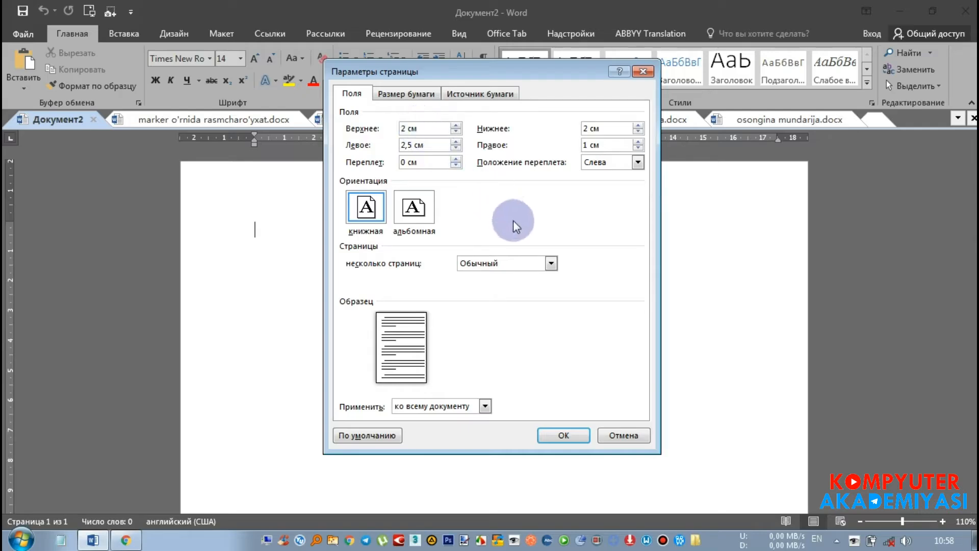
{"action": "left_click", "coordinate": [623, 435]}
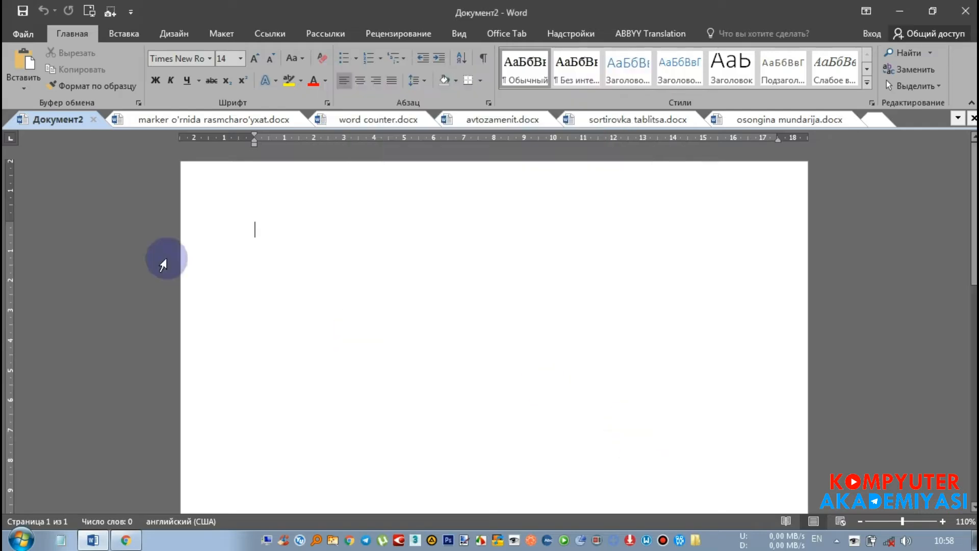
Step: Choose centimetres (Сантиметры) as the measurement unit in the advanced display options and apply the options
{"action": "left_click", "coordinate": [13, 31]}
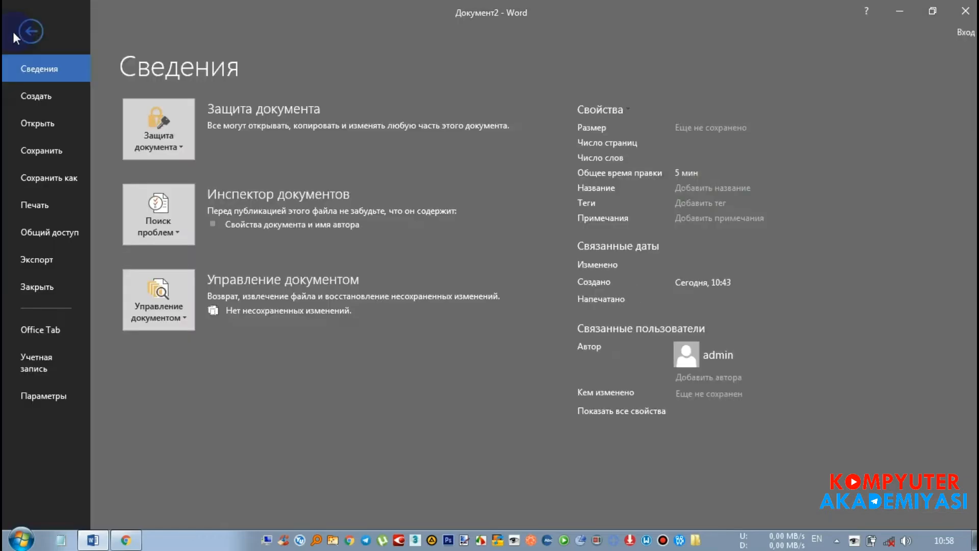
{"action": "left_click", "coordinate": [46, 403]}
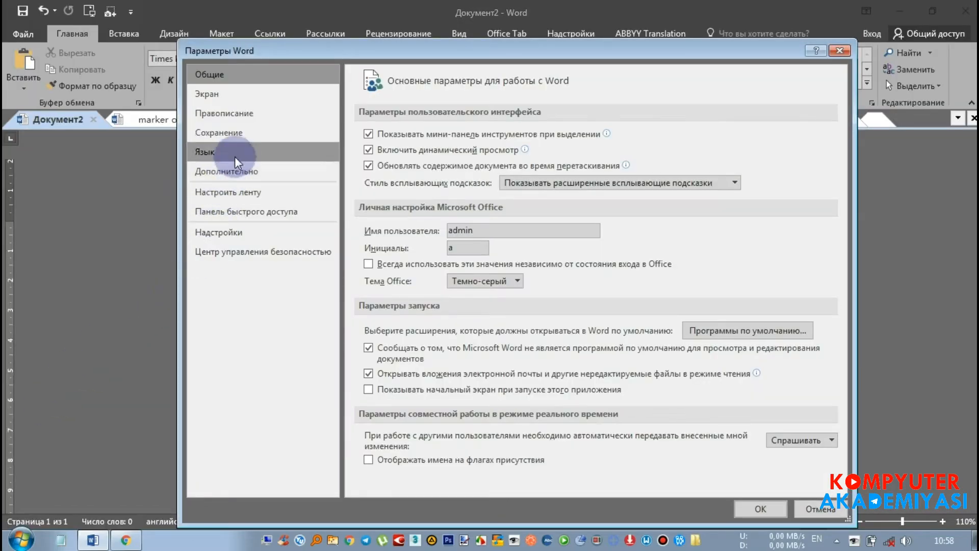
{"action": "left_click", "coordinate": [220, 173]}
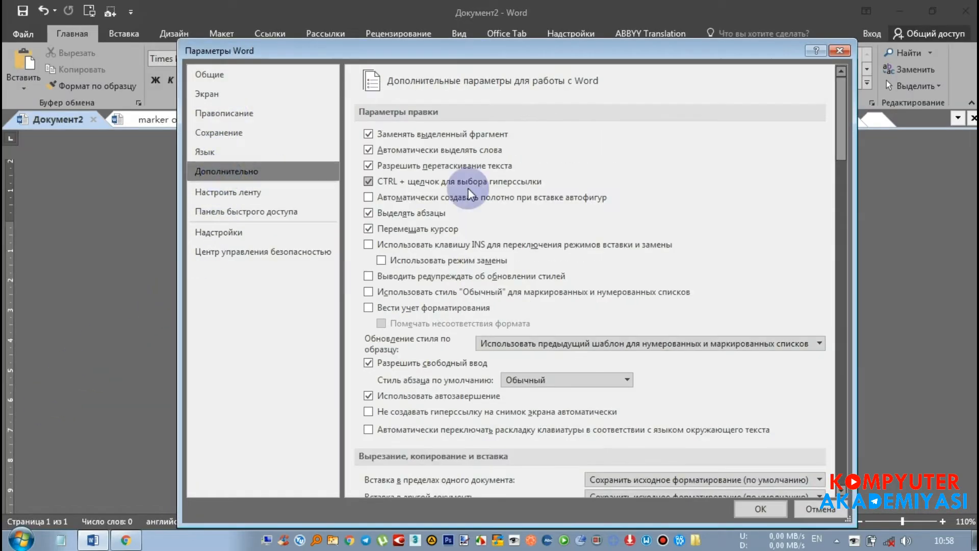
{"action": "left_click_drag", "start_coordinate": [839, 120], "coordinate": [853, 305]}
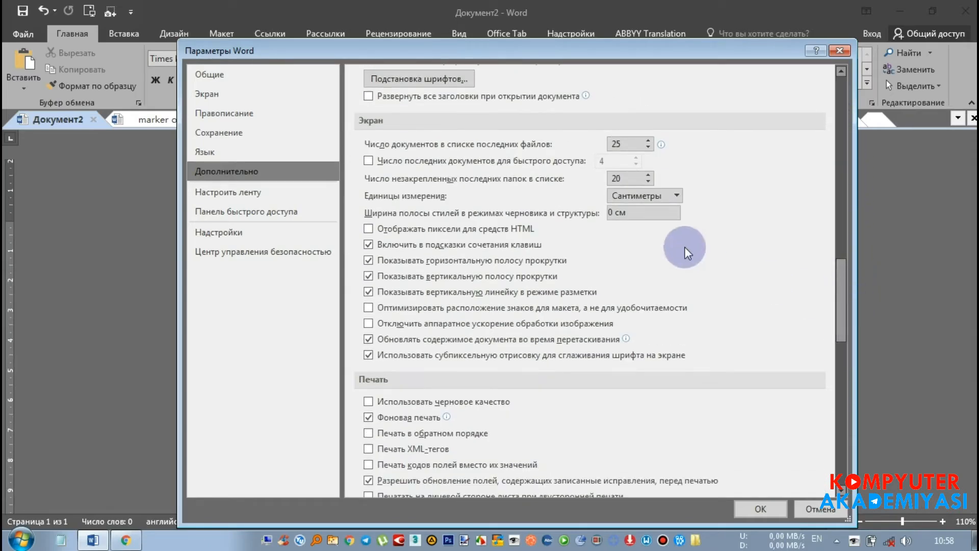
{"action": "left_click", "coordinate": [677, 195]}
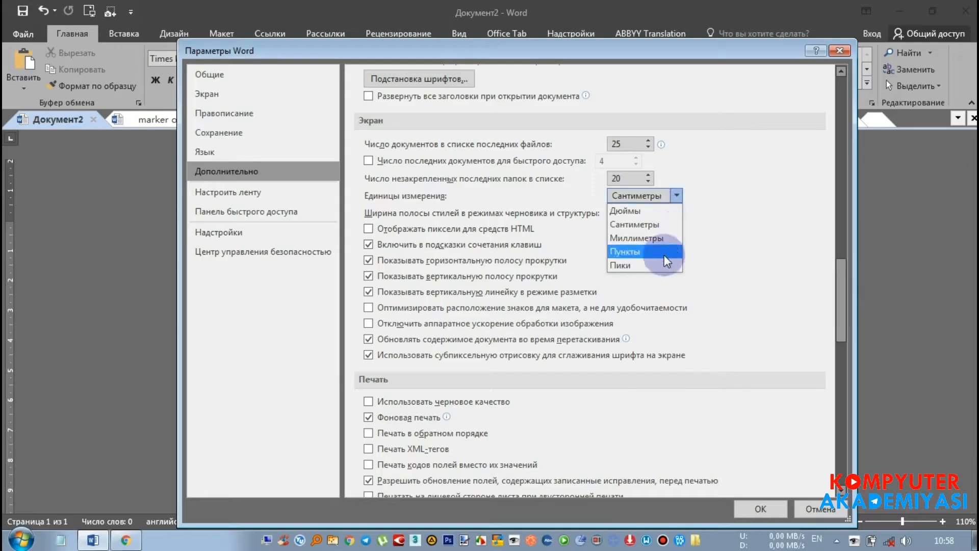
{"action": "left_click", "coordinate": [650, 229]}
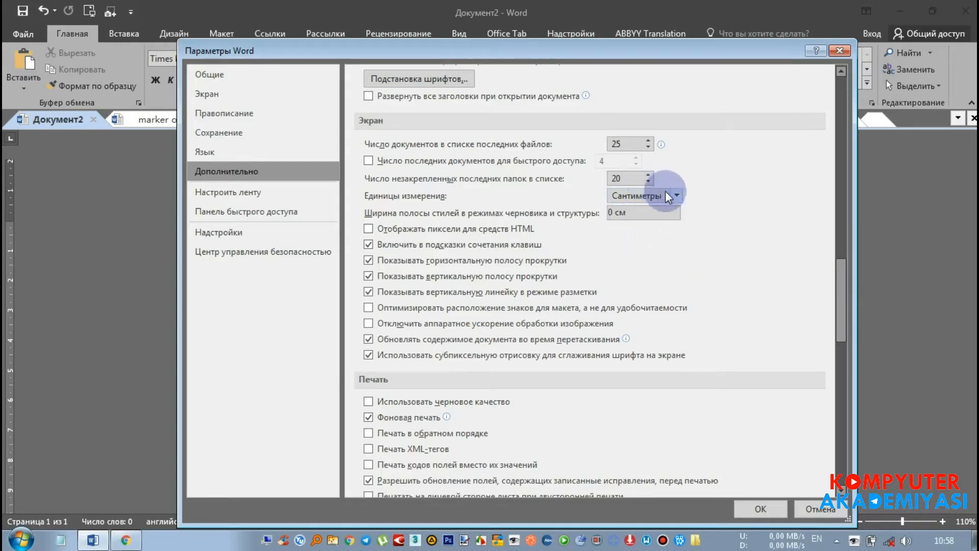
{"action": "left_click", "coordinate": [748, 506]}
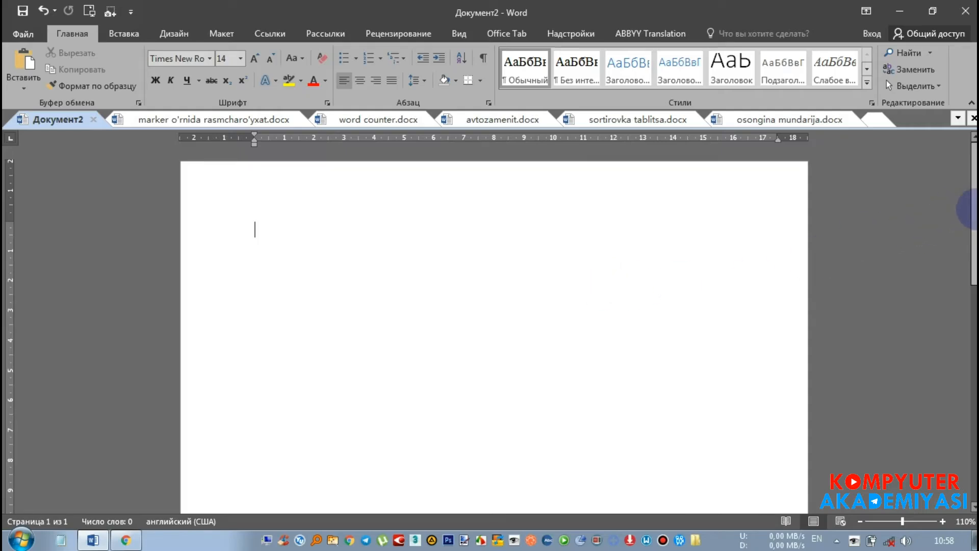
Step: Examine how the vertical and horizontal scroll bars move the page at an enlarged zoom
{"action": "scroll", "coordinate": [967, 265], "scroll_direction": "down", "scroll_amount": 5}
{"action": "left_click_drag", "start_coordinate": [974, 352], "coordinate": [975, 239]}
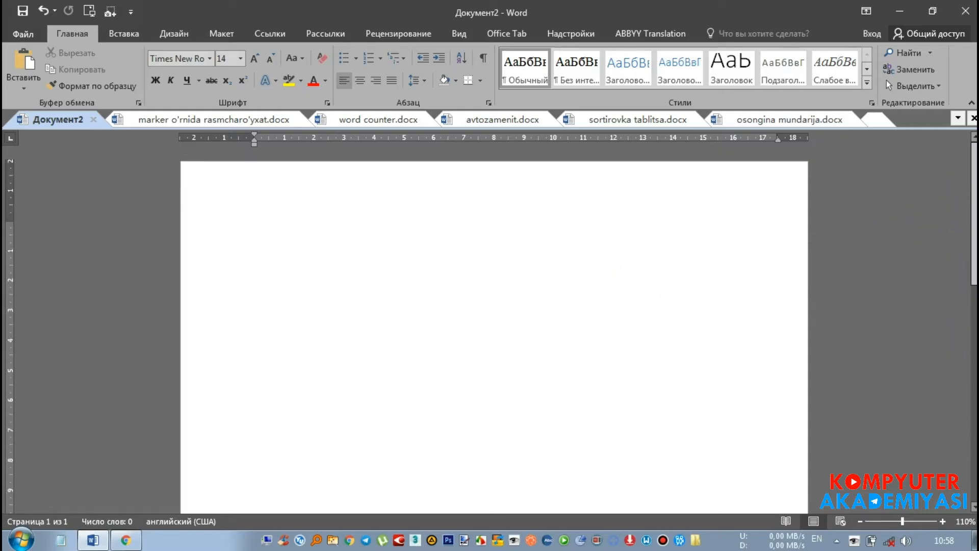
{"action": "scroll", "coordinate": [505, 356], "scroll_direction": "up", "scroll_amount": 3}
{"action": "scroll", "coordinate": [505, 356], "scroll_direction": "up", "scroll_amount": 4}
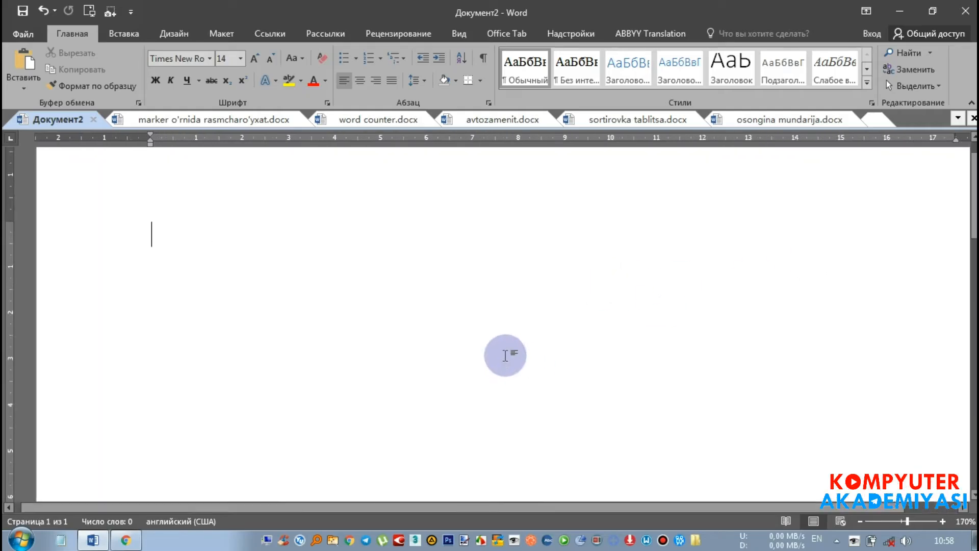
{"action": "left_click_drag", "start_coordinate": [356, 510], "coordinate": [215, 469]}
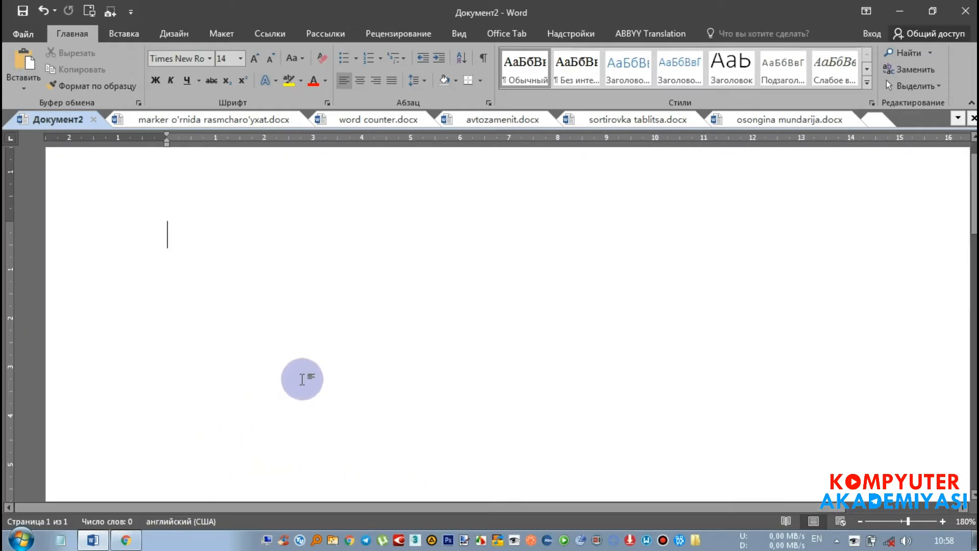
{"action": "left_click_drag", "start_coordinate": [306, 509], "coordinate": [513, 497]}
{"action": "mouse_move", "coordinate": [975, 197]}
{"action": "left_mouse_down"}
{"action": "mouse_move", "coordinate": [974, 270]}
{"action": "mouse_move", "coordinate": [975, 184]}
{"action": "left_mouse_up"}
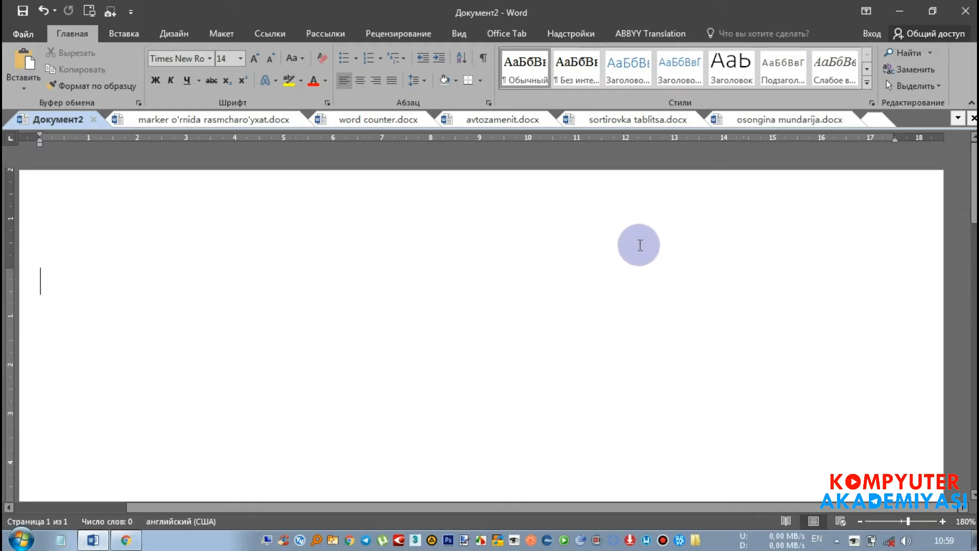
{"action": "scroll", "coordinate": [601, 267], "scroll_direction": "down", "scroll_amount": 4}
Step: Turn off showing the horizontal and vertical scroll bars in the advanced display options
{"action": "left_click", "coordinate": [42, 32]}
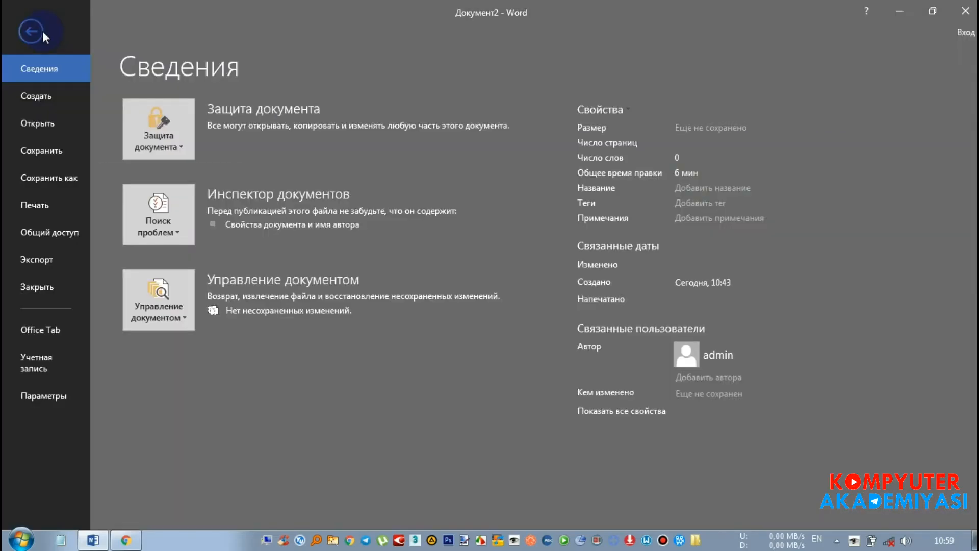
{"action": "left_click", "coordinate": [54, 393]}
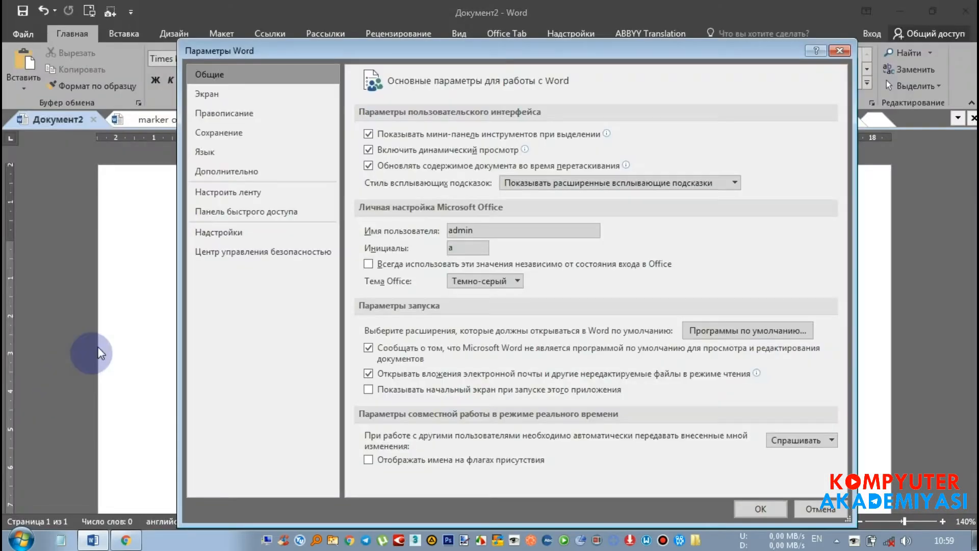
{"action": "left_click", "coordinate": [230, 172]}
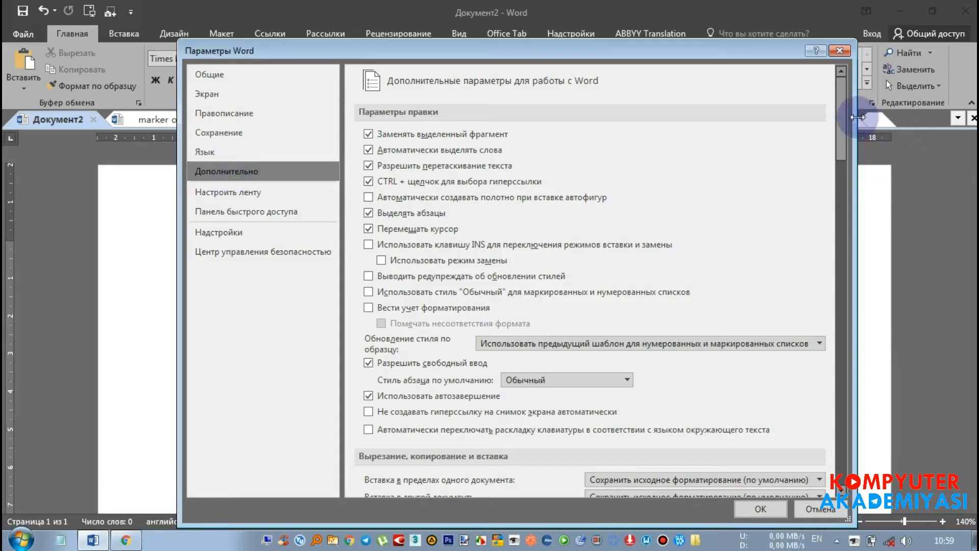
{"action": "scroll", "coordinate": [843, 166], "scroll_direction": "down", "scroll_amount": 15}
{"action": "left_click_drag", "start_coordinate": [834, 302], "coordinate": [819, 287]}
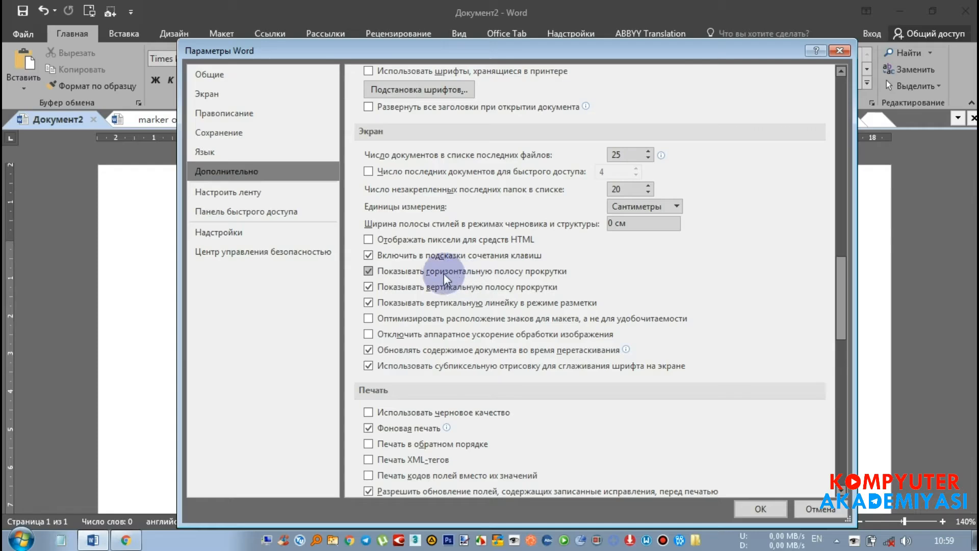
{"action": "left_click", "coordinate": [415, 269]}
{"action": "left_click", "coordinate": [418, 289]}
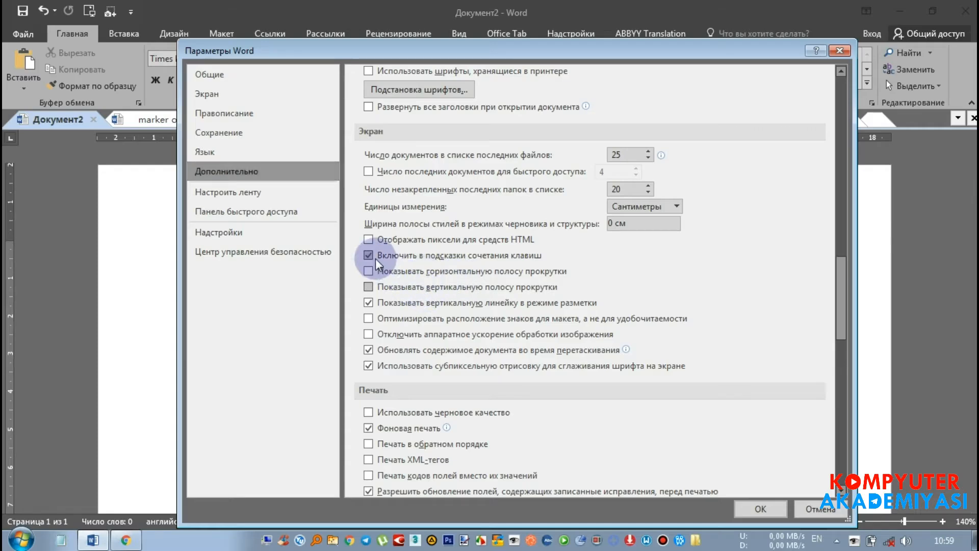
Step: Turn the horizontal and vertical scroll bars back on and apply the options
{"action": "left_click", "coordinate": [393, 272]}
{"action": "left_click", "coordinate": [399, 289]}
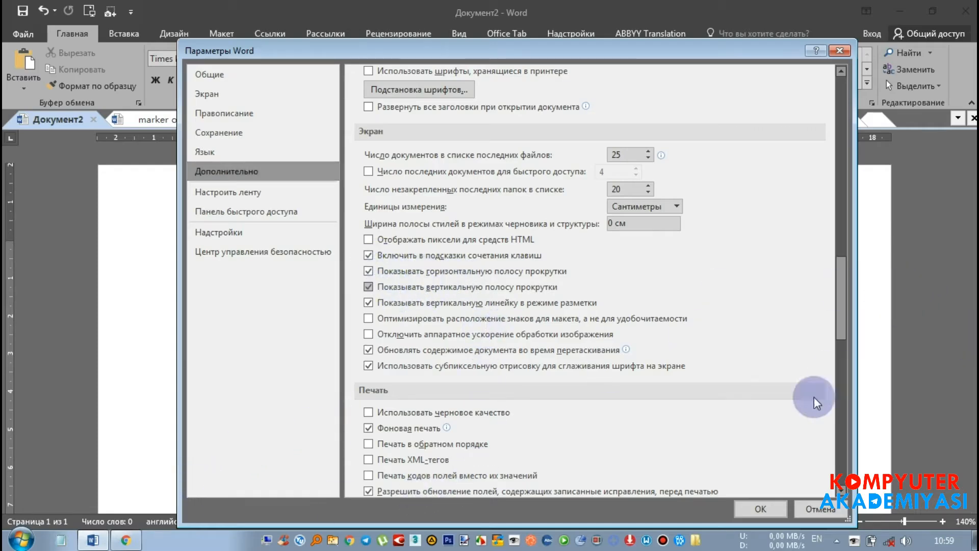
{"action": "left_click", "coordinate": [768, 508]}
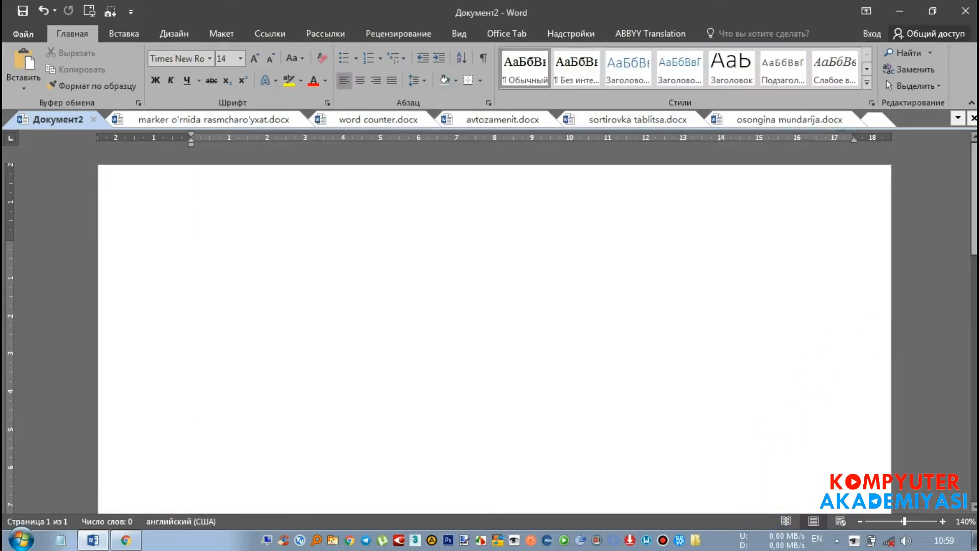
Step: Pin the desktop copy of NET Framework.docx in the list of recent documents
{"action": "left_click", "coordinate": [24, 33]}
{"action": "left_click", "coordinate": [38, 28]}
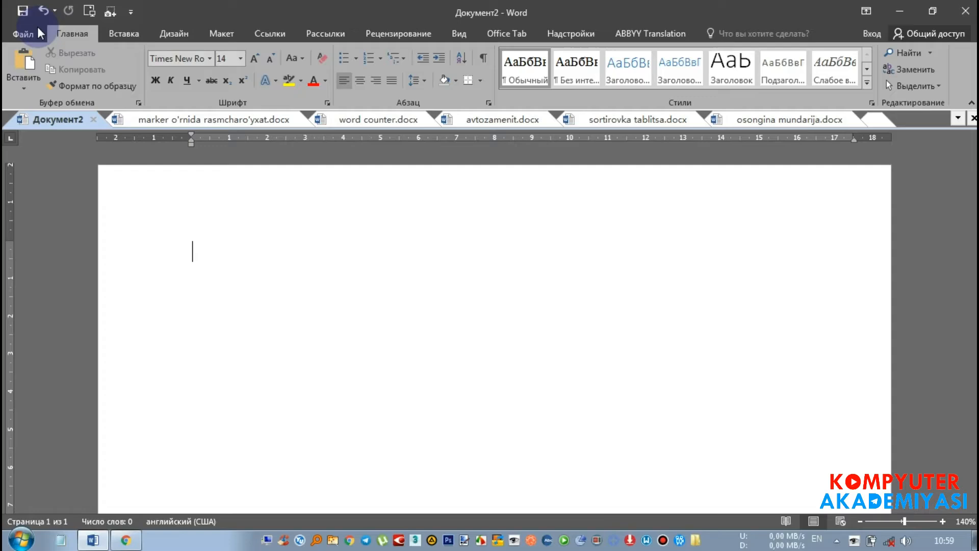
{"action": "left_click", "coordinate": [37, 32]}
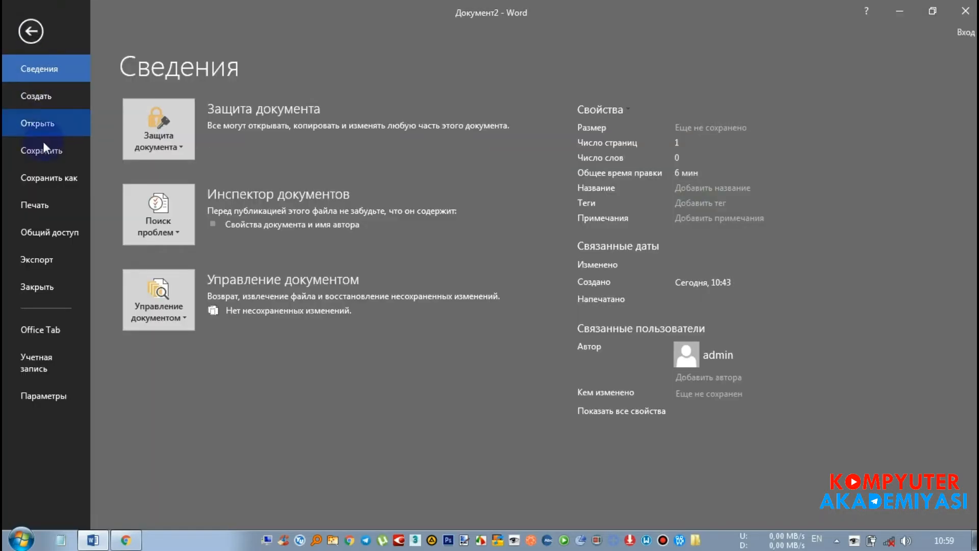
{"action": "left_click", "coordinate": [46, 122]}
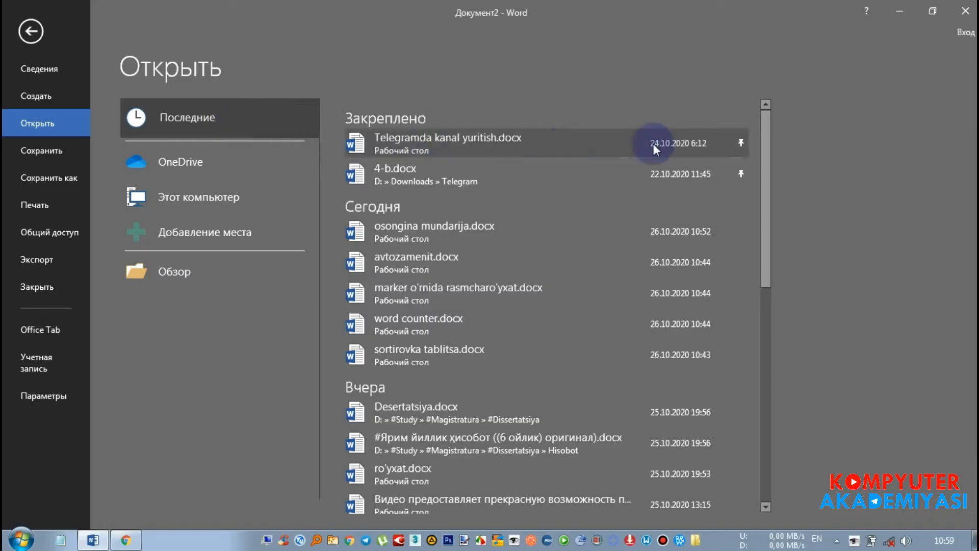
{"action": "left_click_drag", "start_coordinate": [770, 140], "coordinate": [782, 359]}
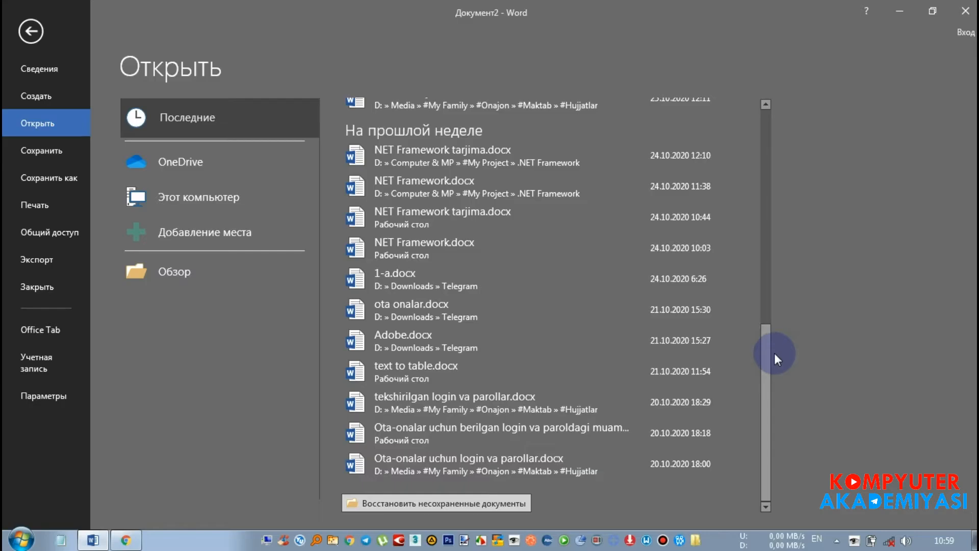
{"action": "left_click_drag", "start_coordinate": [761, 348], "coordinate": [782, 322]}
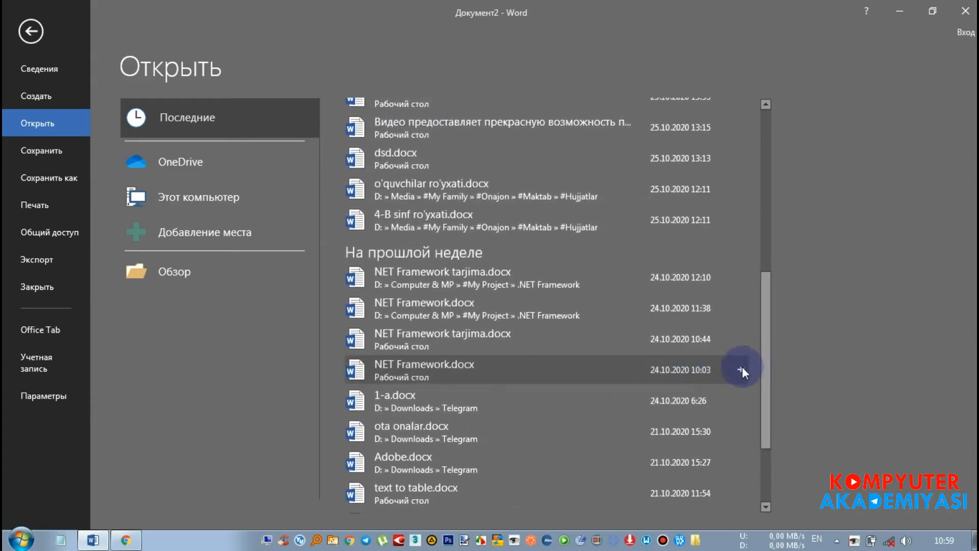
{"action": "left_click", "coordinate": [741, 368]}
{"action": "left_click_drag", "start_coordinate": [770, 342], "coordinate": [805, 108]}
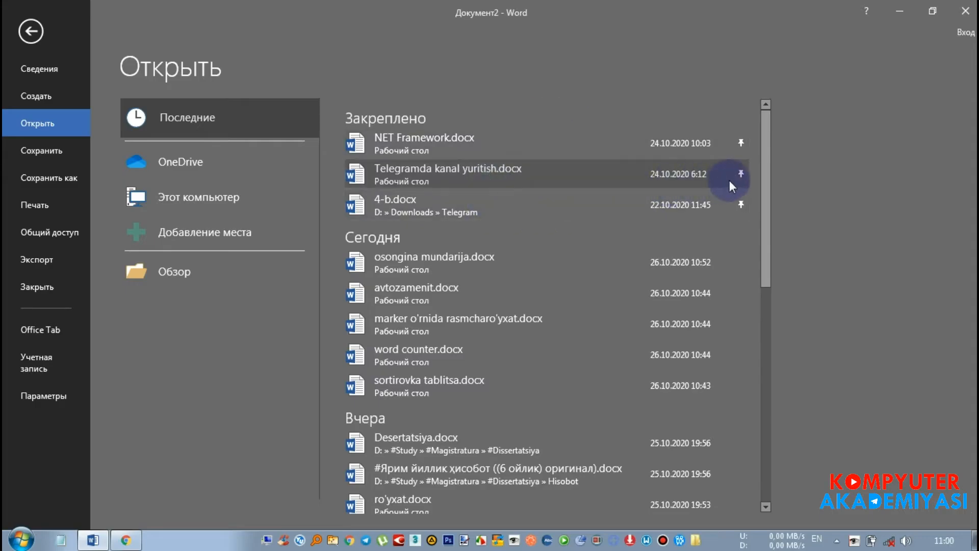
Step: Unpin Telegramda kanal yuritish.docx from the recent documents and return to the blank document
{"action": "left_click", "coordinate": [742, 172]}
{"action": "mouse_move", "coordinate": [768, 157]}
{"action": "left_mouse_down"}
{"action": "mouse_move", "coordinate": [772, 168]}
{"action": "mouse_move", "coordinate": [781, 145]}
{"action": "left_mouse_up"}
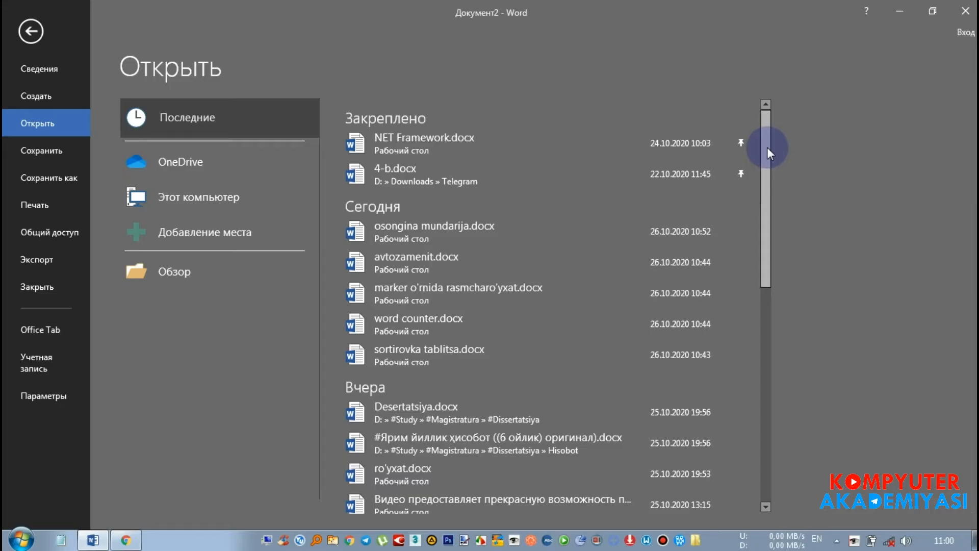
{"action": "key", "text": "Escape"}
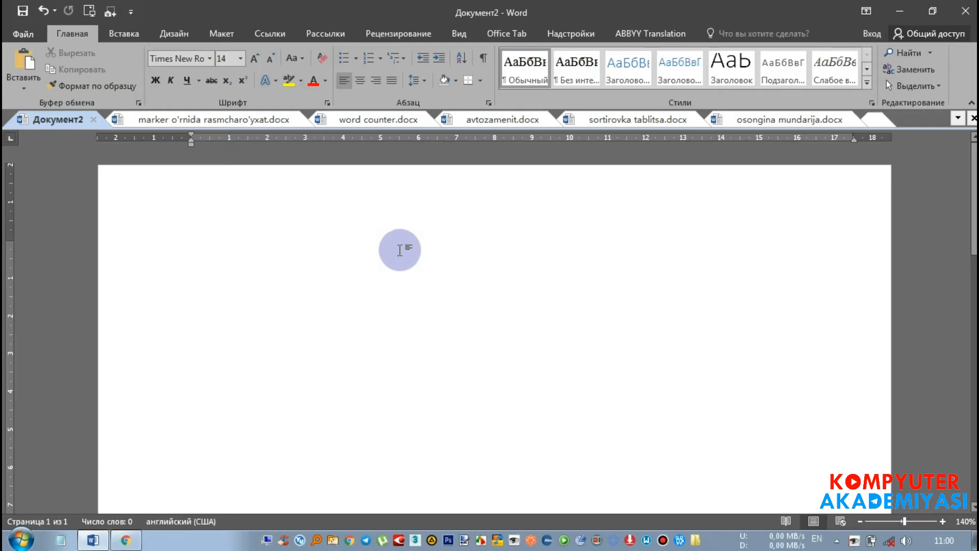
{"action": "type", "text": "ww"}
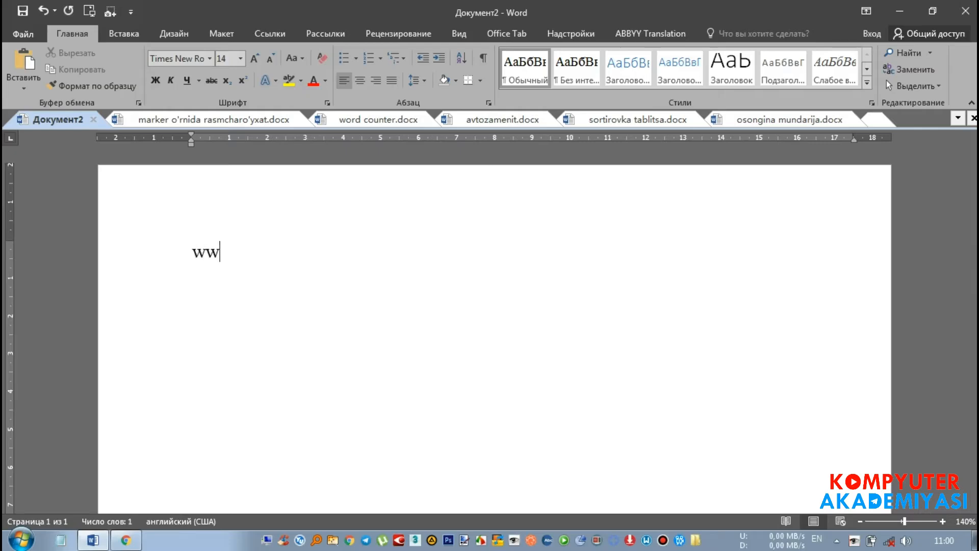
{"action": "type", "text": "w.yande"}
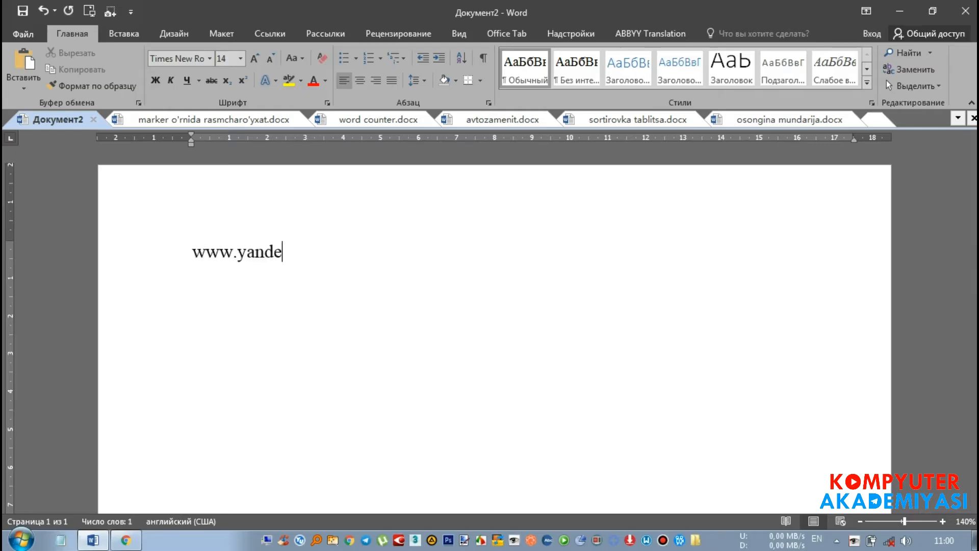
{"action": "type", "text": "x.ru"}
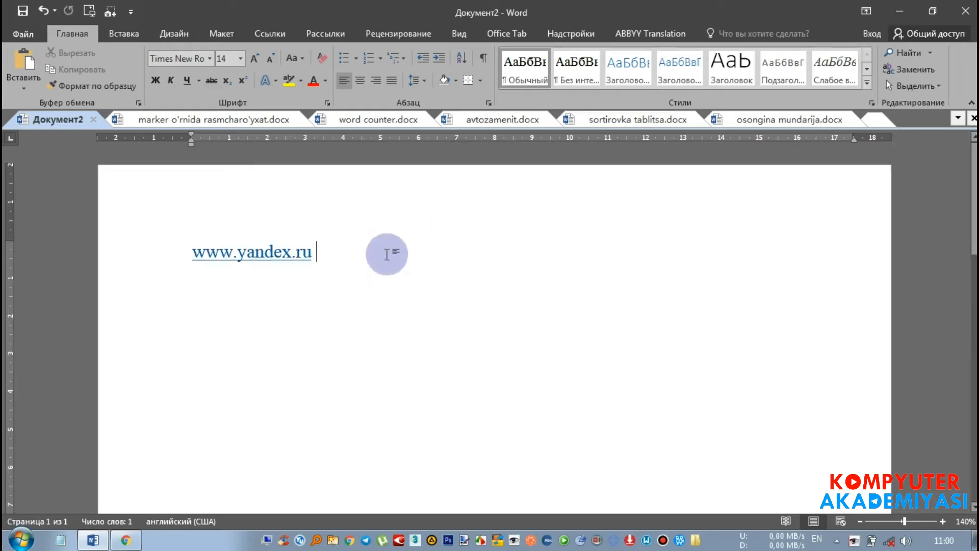
{"action": "left_click_drag", "start_coordinate": [194, 253], "coordinate": [306, 251]}
{"action": "left_click", "coordinate": [301, 257]}
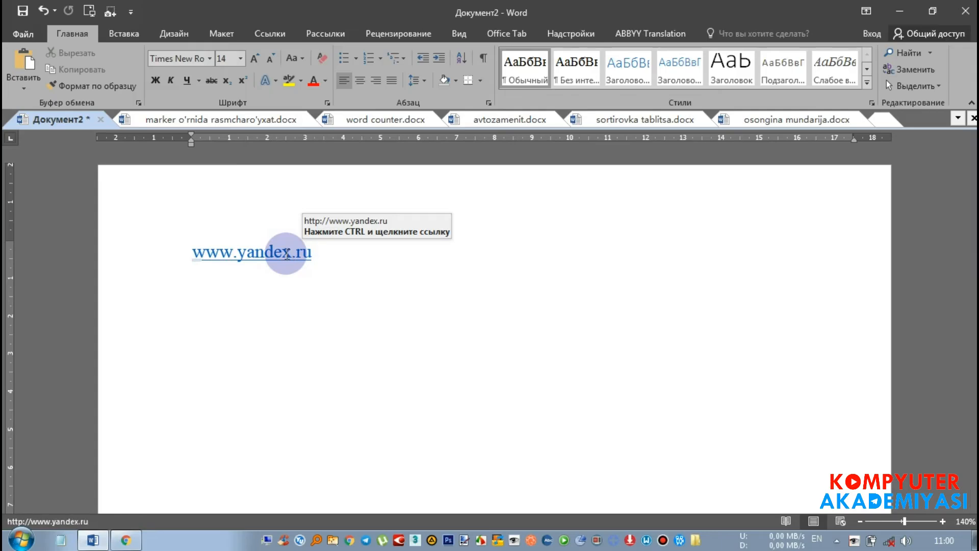
{"action": "left_click_drag", "start_coordinate": [322, 258], "coordinate": [223, 254]}
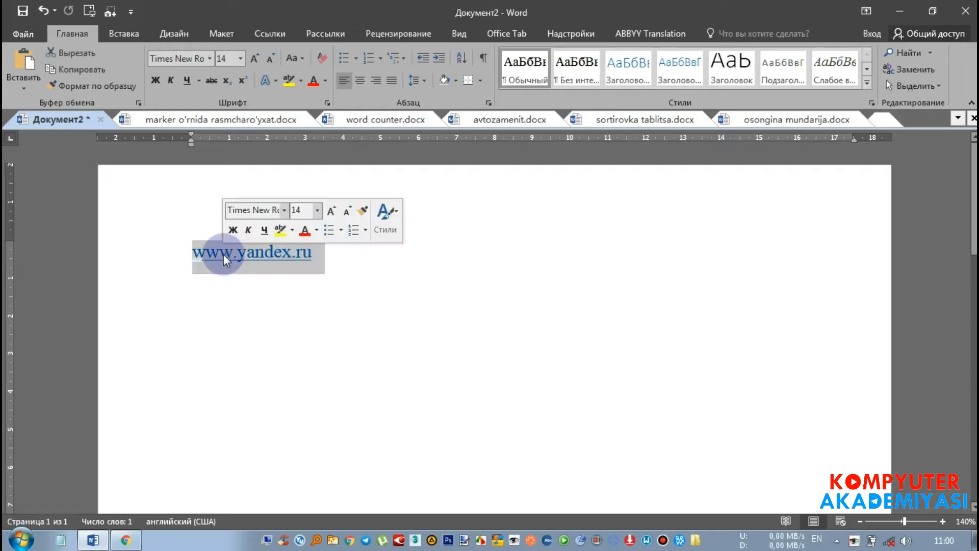
{"action": "right_click", "coordinate": [224, 254]}
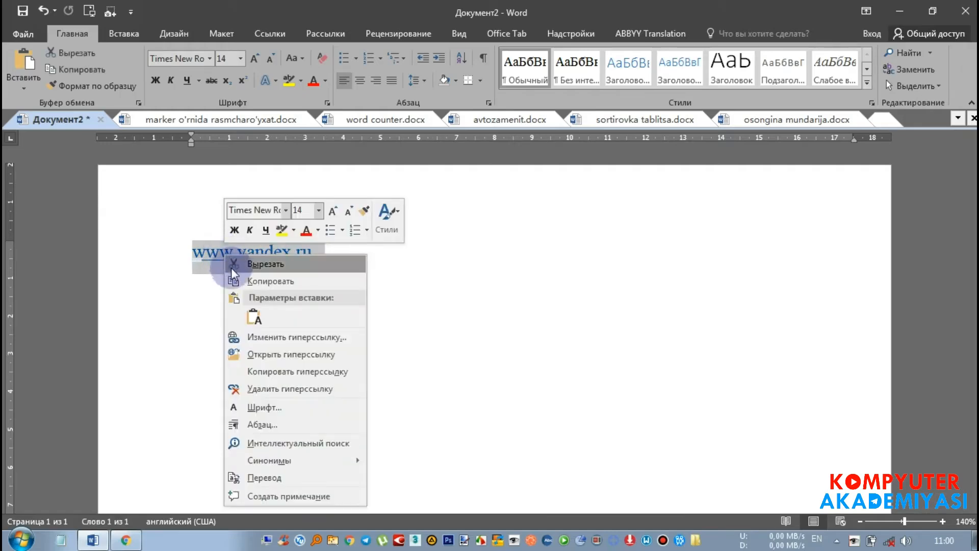
{"action": "left_click", "coordinate": [286, 337]}
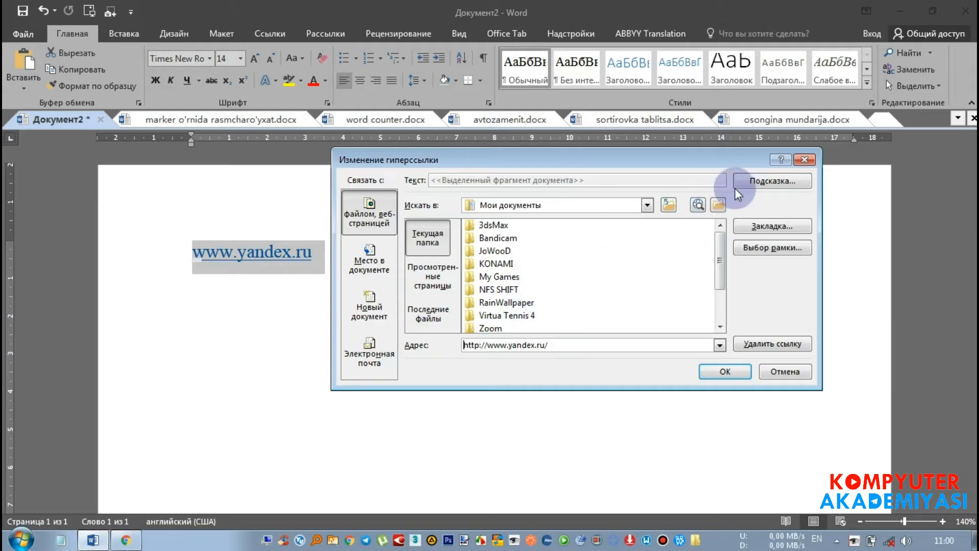
{"action": "left_click", "coordinate": [770, 183]}
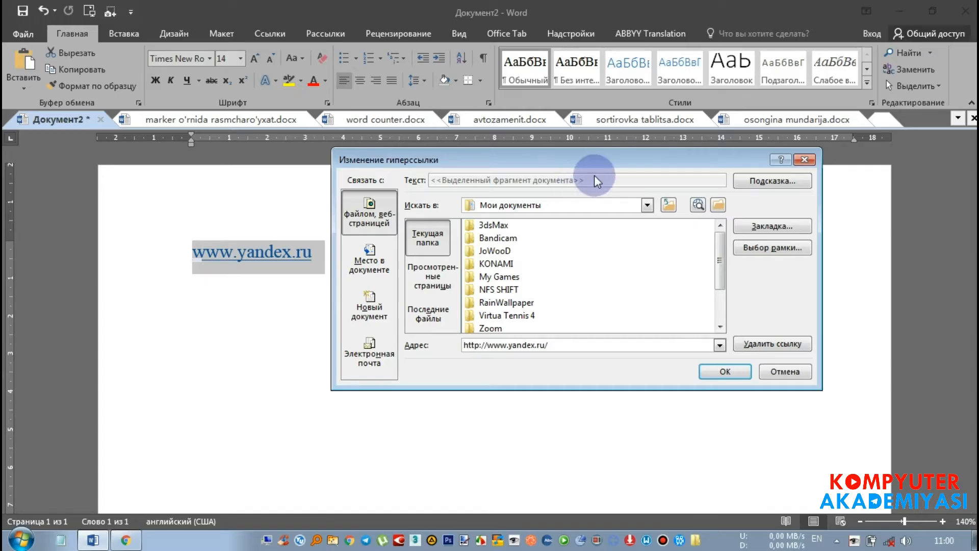
{"action": "left_click", "coordinate": [763, 181]}
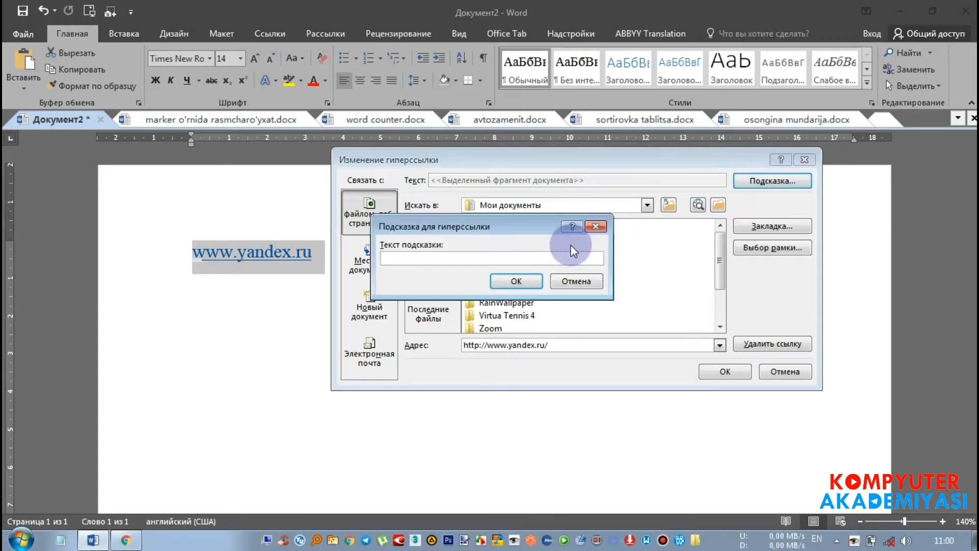
{"action": "type", "text": "Qi"}
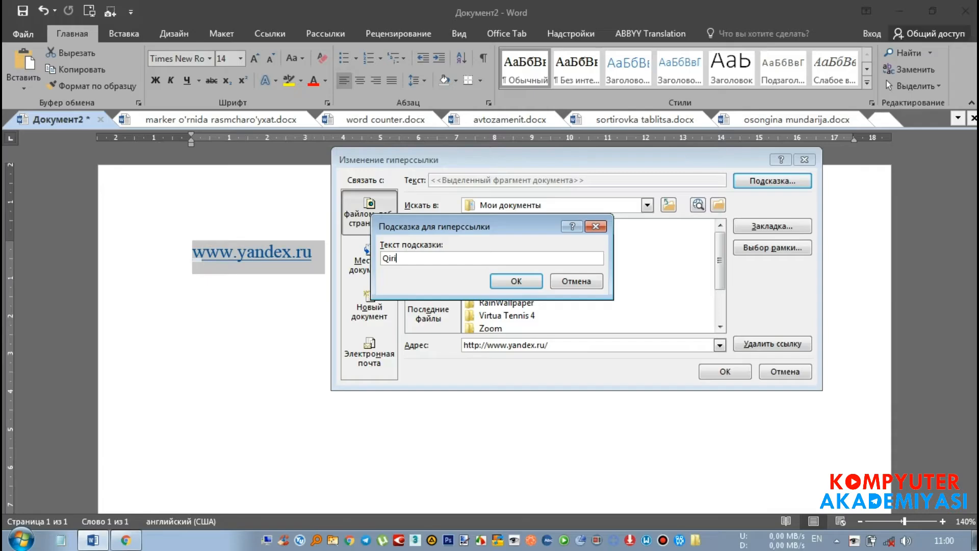
{"action": "type", "text": "diruv tizimi"}
{"action": "left_click", "coordinate": [521, 281]}
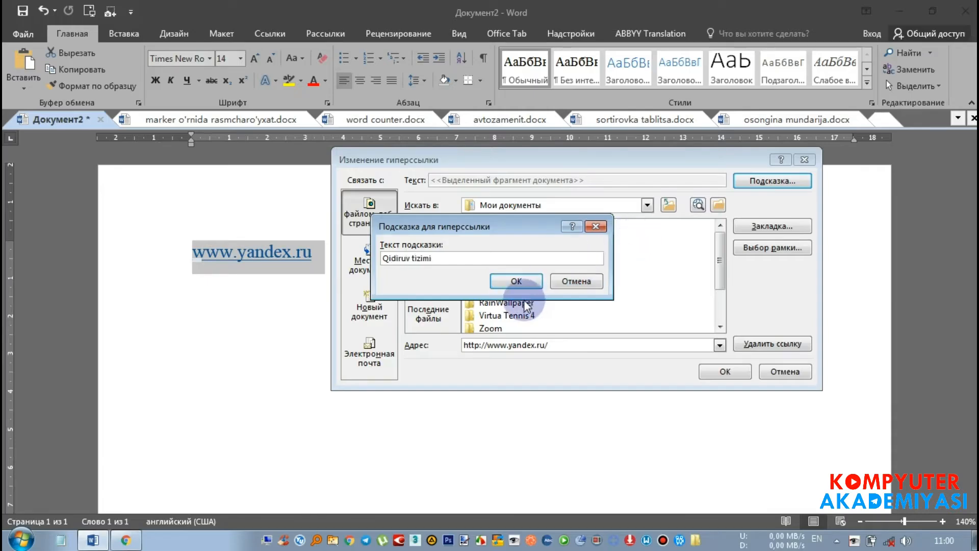
{"action": "left_click", "coordinate": [720, 372]}
{"action": "left_click", "coordinate": [321, 263]}
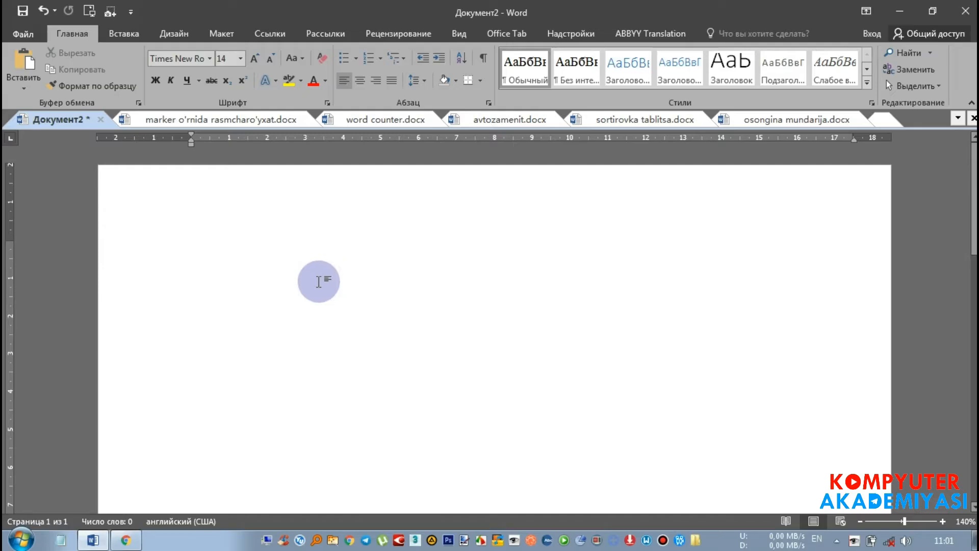
{"action": "type", "text": "---"}
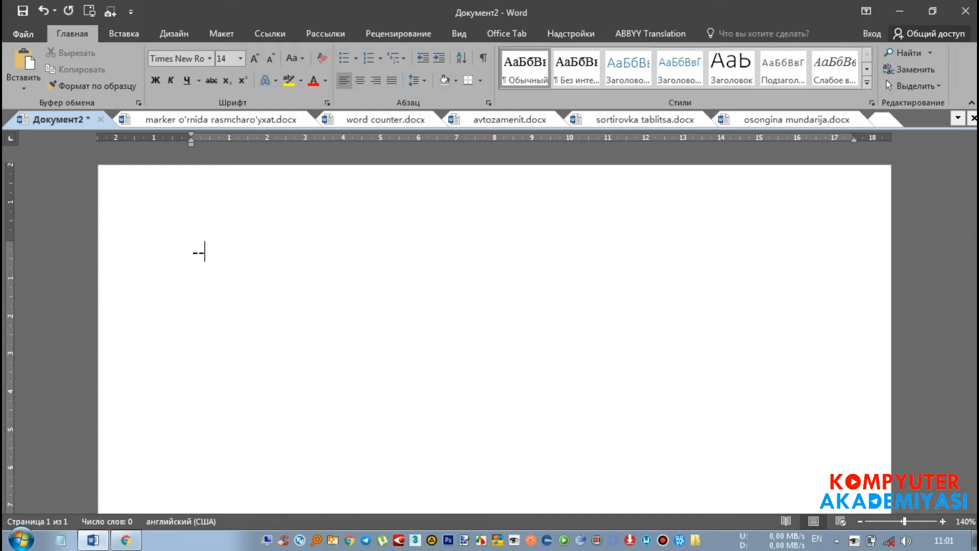
{"action": "key", "text": "BackSpace"}
{"action": "key", "text": "BackSpace"}
{"action": "key", "text": "BackSpace"}
Step: Generate Lorem ipsum placeholder text in the blank document with the formula =lorem(5,4)
{"action": "type", "text": "=lorem("}
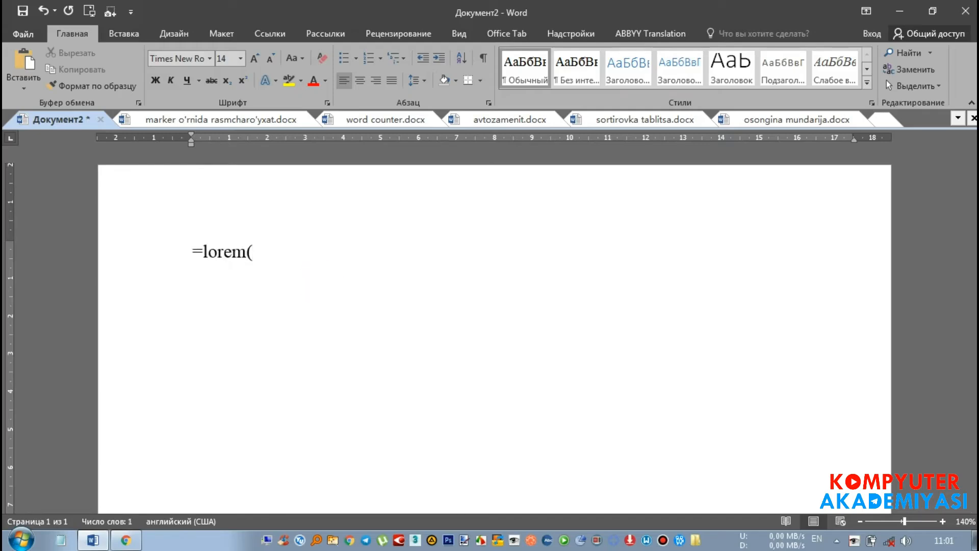
{"action": "type", "text": "5,4"}
{"action": "left_click", "coordinate": [323, 280]}
{"action": "type", "text": ")"}
{"action": "key", "text": "Return"}
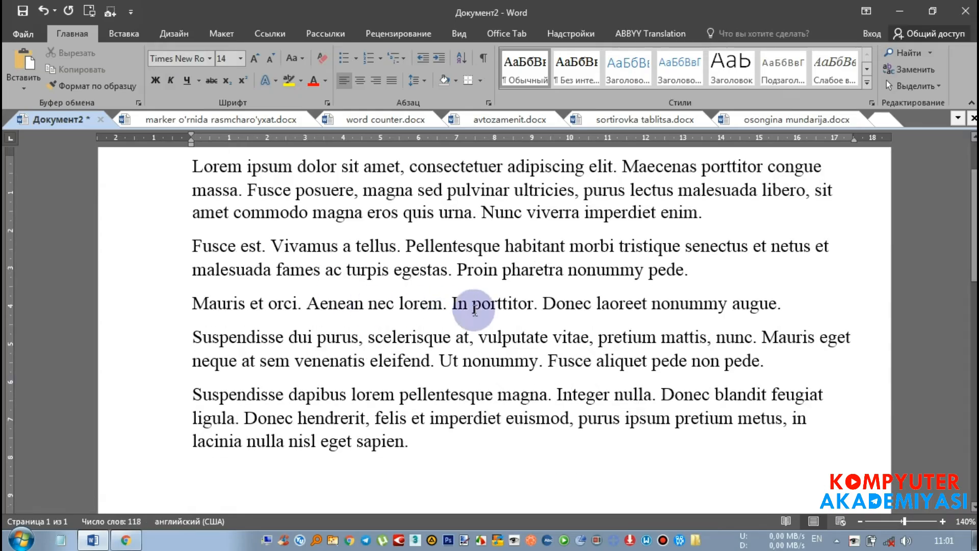
Step: Add an empty line after the paragraph starting "Mauris et orci" and create a thin horizontal line there from three hyphens
{"action": "key", "text": "Return"}
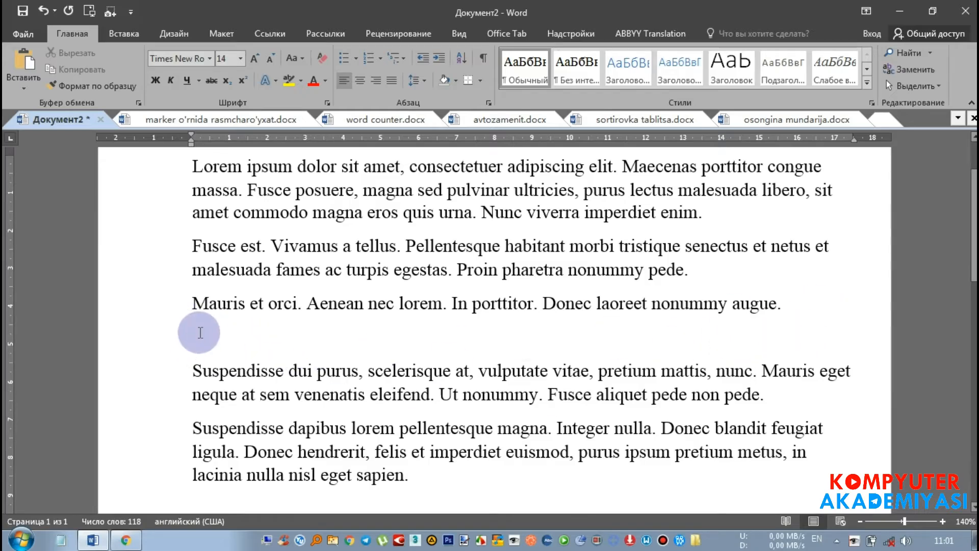
{"action": "type", "text": "---"}
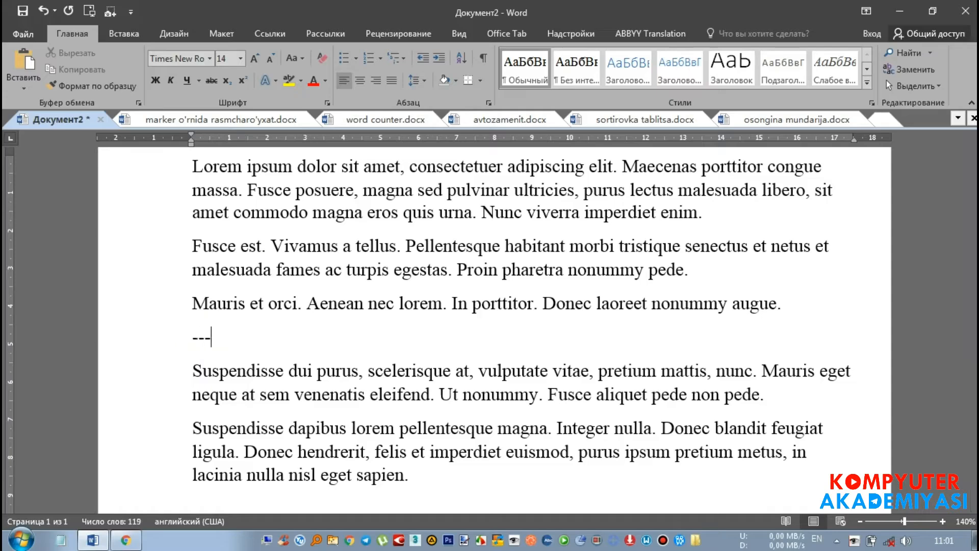
{"action": "key", "text": "Return"}
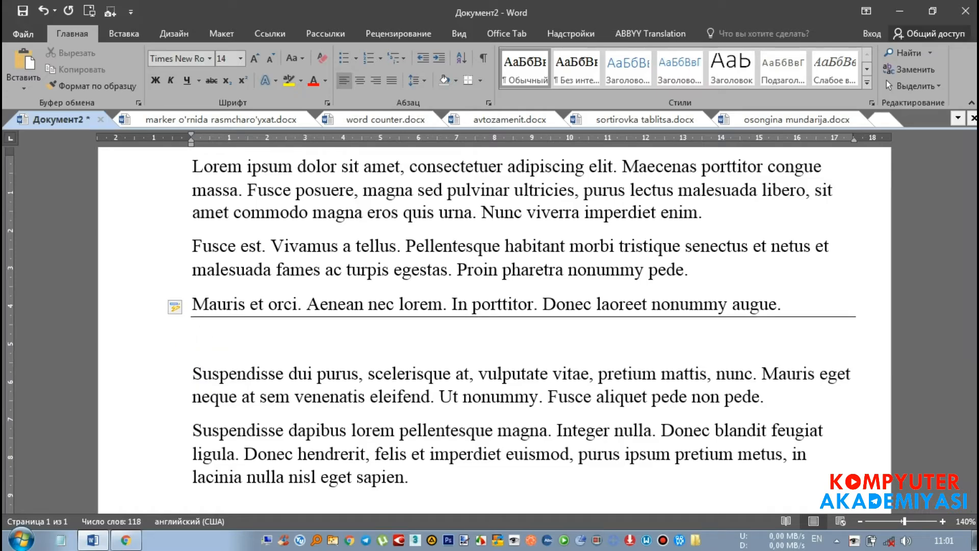
Step: Add a thick horizontal line from underscores and a dotted line from three asterisks below the thin line
{"action": "left_click", "coordinate": [199, 332]}
{"action": "left_click", "coordinate": [199, 332]}
{"action": "type", "text": "____"}
{"action": "key", "text": "Return"}
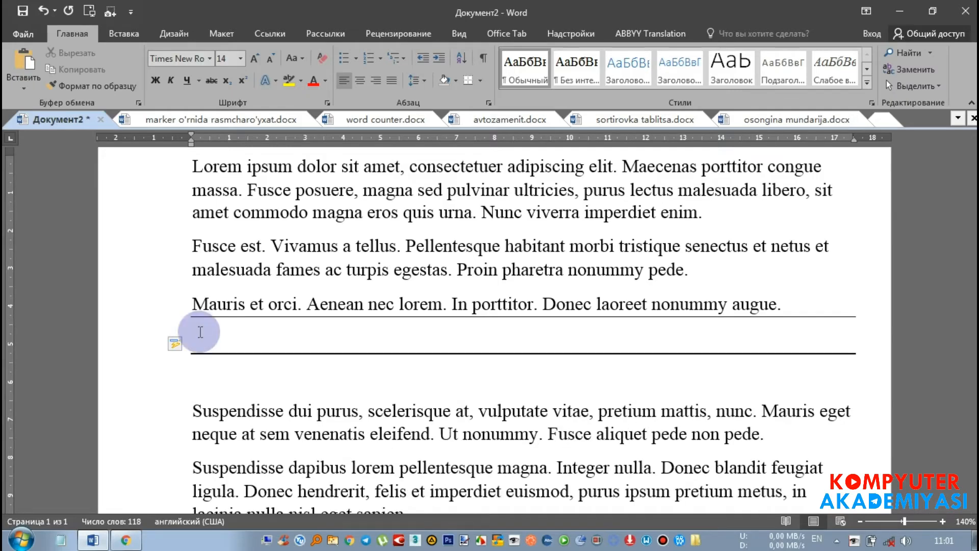
{"action": "type", "text": "***"}
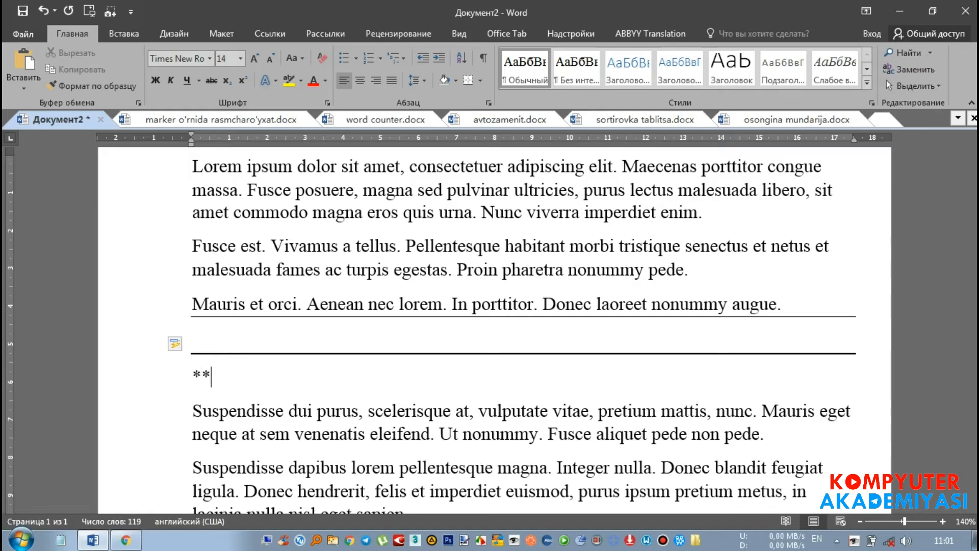
{"action": "key", "text": "Return"}
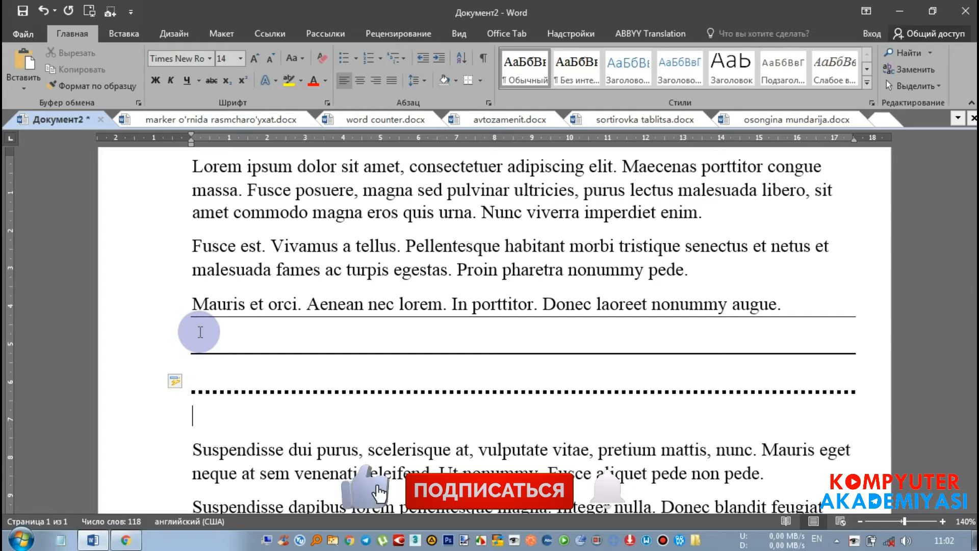
Step: Delete the empty paragraphs holding the thick and dotted lines, keeping the thin line under "Mauris et orci"
{"action": "key", "text": "Up"}
{"action": "key", "text": "Up"}
{"action": "key", "text": "Up"}
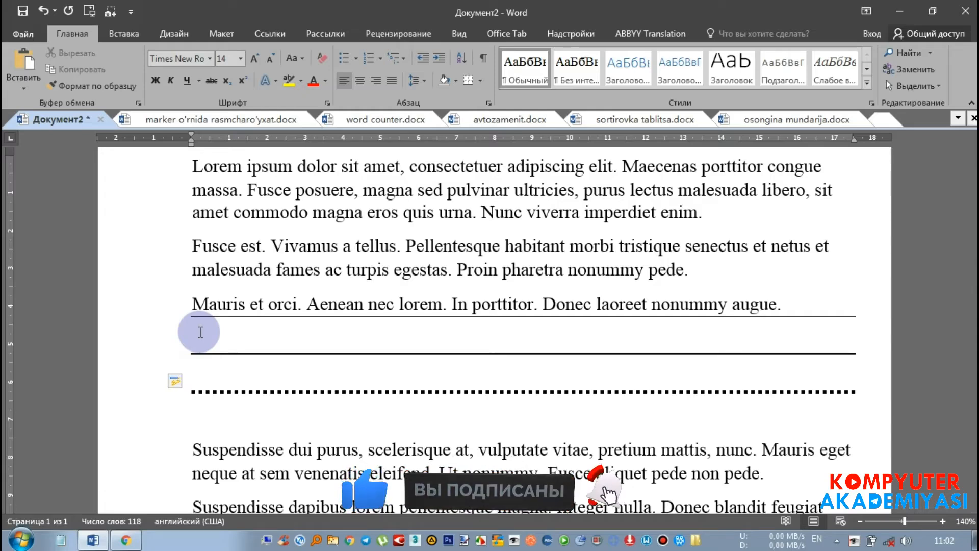
{"action": "left_click", "coordinate": [201, 332]}
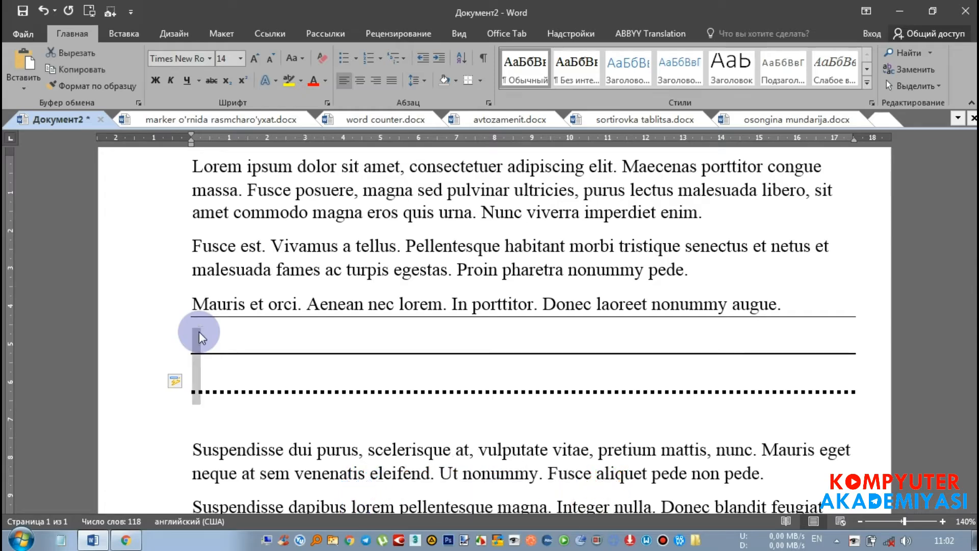
{"action": "key", "text": "Delete"}
Step: Insert a second thin horizontal line from three hyphens below the existing one
{"action": "left_click", "coordinate": [201, 332]}
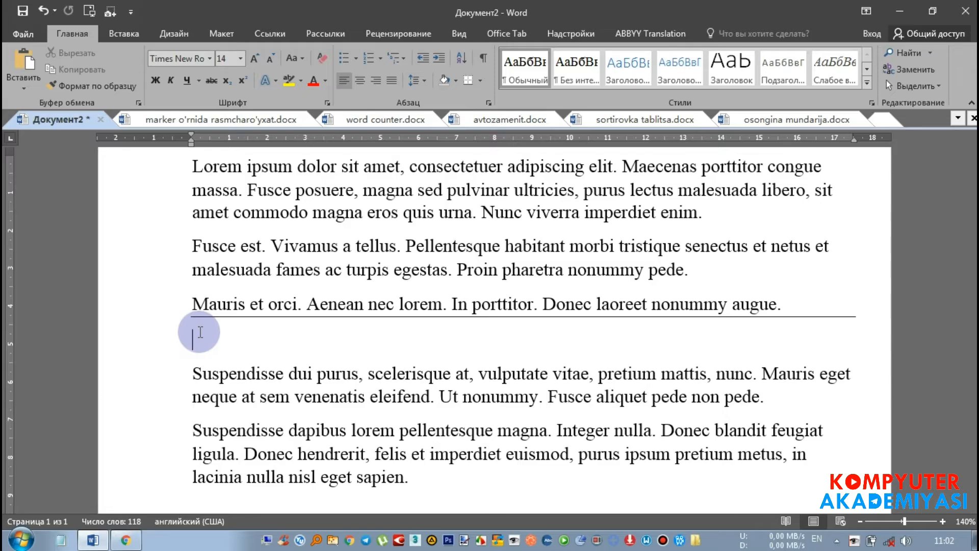
{"action": "type", "text": "---"}
{"action": "key", "text": "Return"}
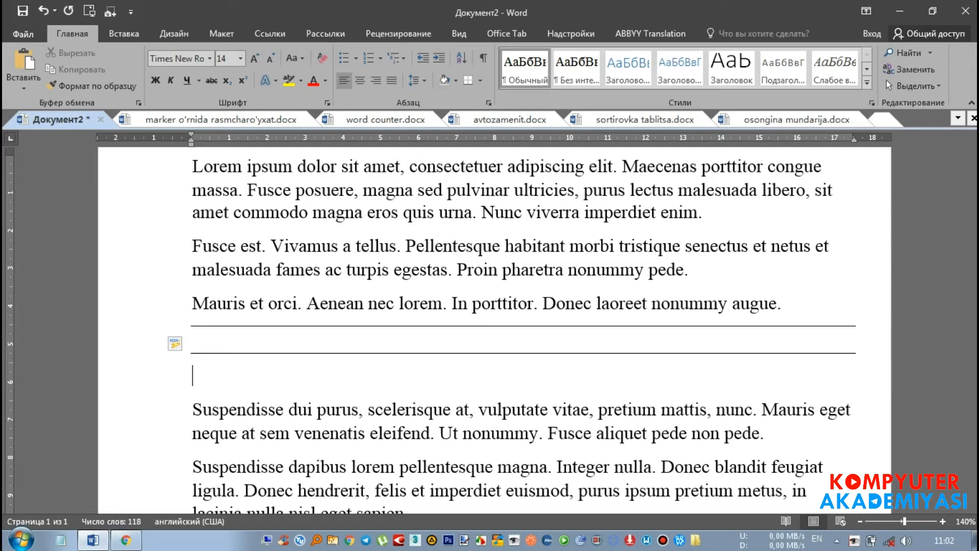
Step: Remove both thin horizontal lines below "Mauris et orci" while keeping that paragraph's text
{"action": "triple_click", "coordinate": [199, 332]}
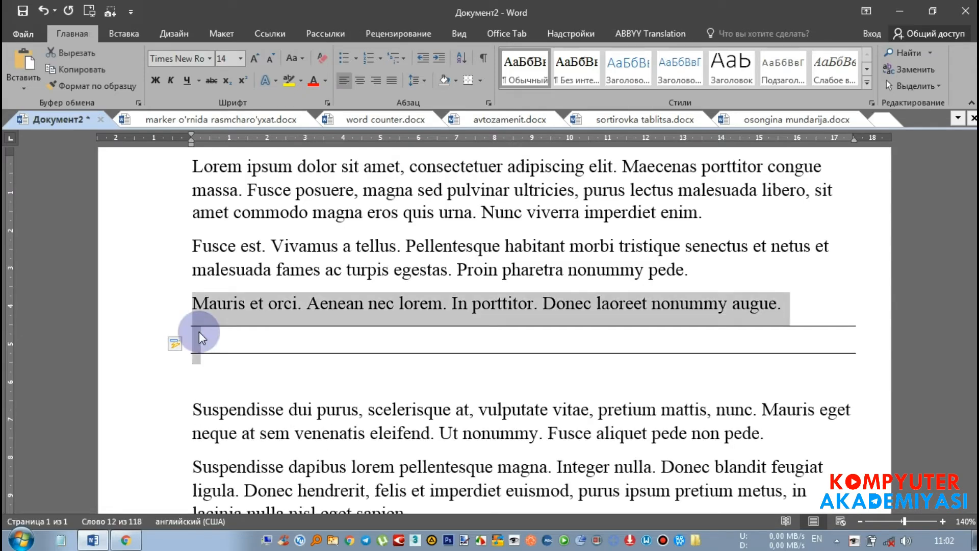
{"action": "key", "text": "Delete"}
{"action": "key", "text": "ctrl+z"}
{"action": "left_click", "coordinate": [199, 331]}
{"action": "key", "text": "Delete"}
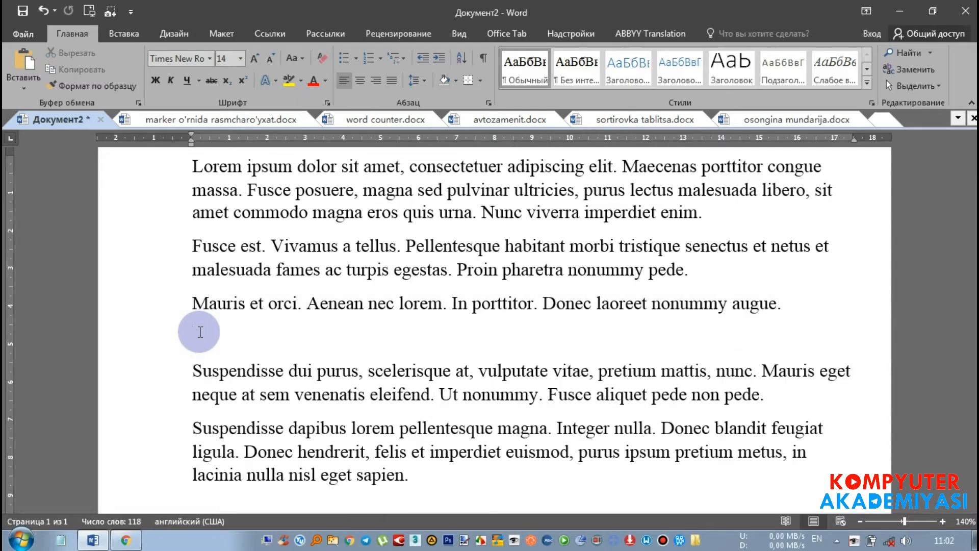
Step: Create a thin horizontal line from hyphens directly below the last paragraph of the placeholder text
{"action": "key", "text": "Down"}
{"action": "key", "text": "Down"}
{"action": "key", "text": "Down"}
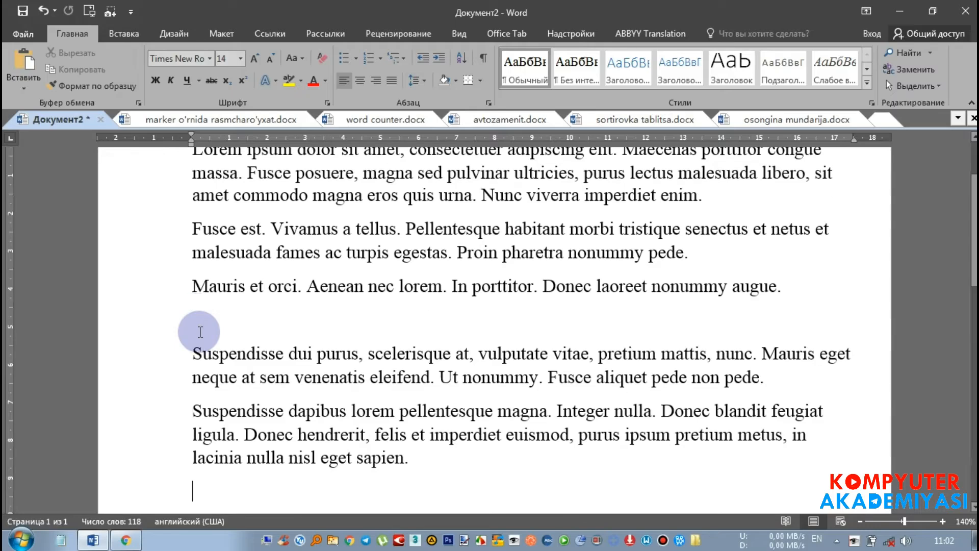
{"action": "type", "text": "----"}
{"action": "key", "text": "Return"}
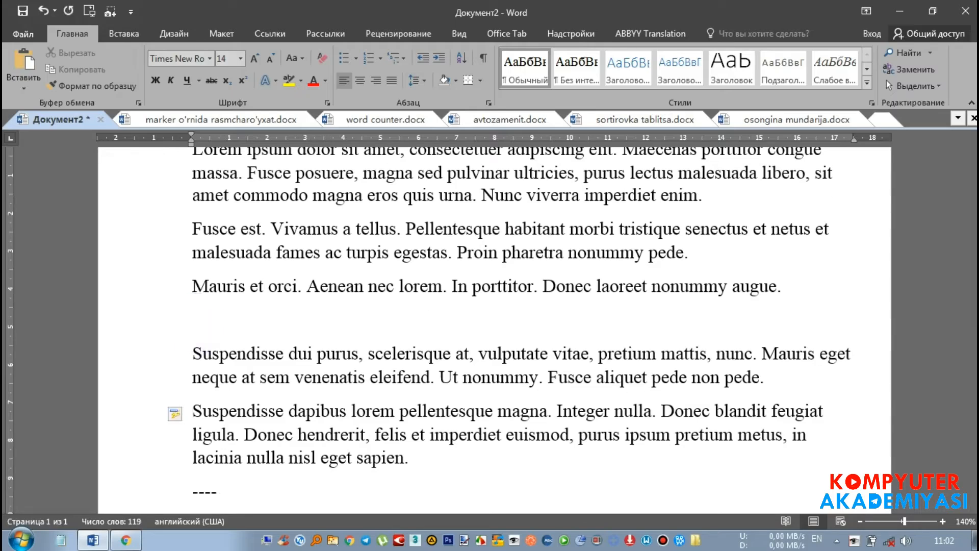
{"action": "key", "text": "Up"}
{"action": "key", "text": "Left"}
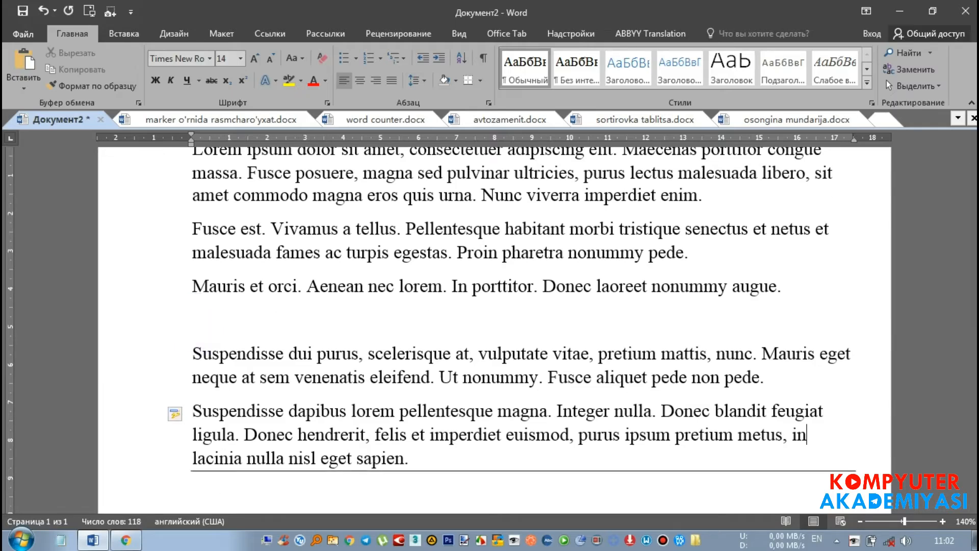
Step: Select the last text line, "lacinia nulla nisl eget sapien.", and remove the horizontal line below it by applying No Border
{"action": "left_click", "coordinate": [200, 332]}
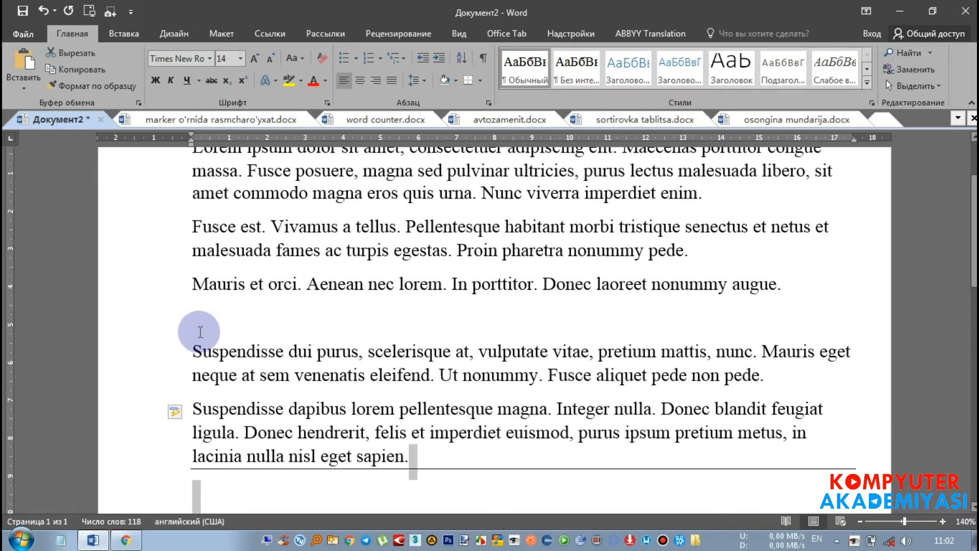
{"action": "key", "text": "shift+Right"}
{"action": "key", "text": "shift+Left"}
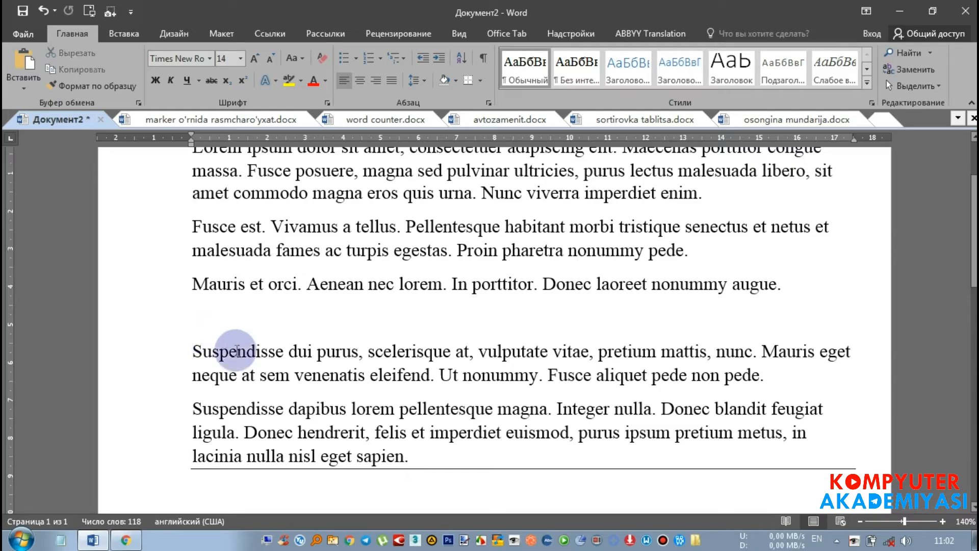
{"action": "left_click_drag", "start_coordinate": [188, 455], "coordinate": [464, 439]}
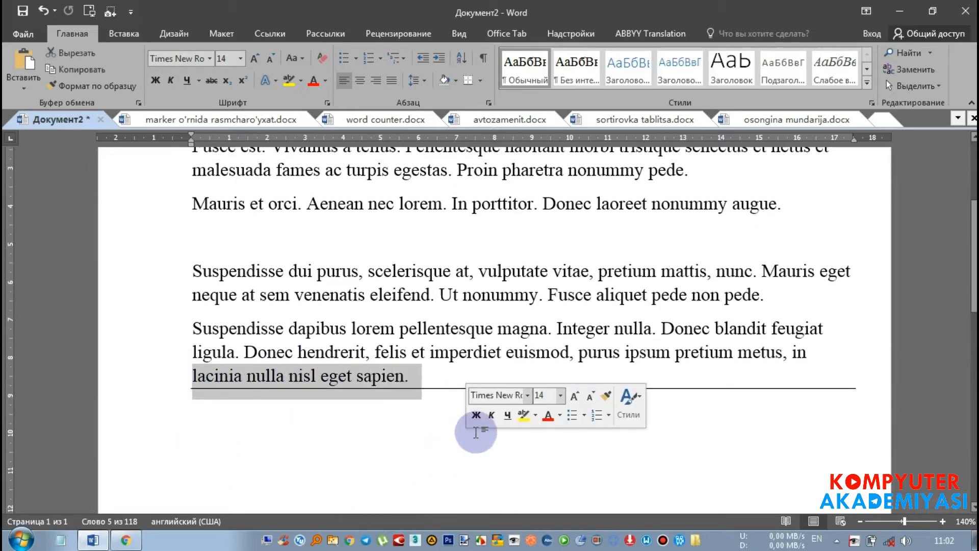
{"action": "left_click", "coordinate": [482, 80]}
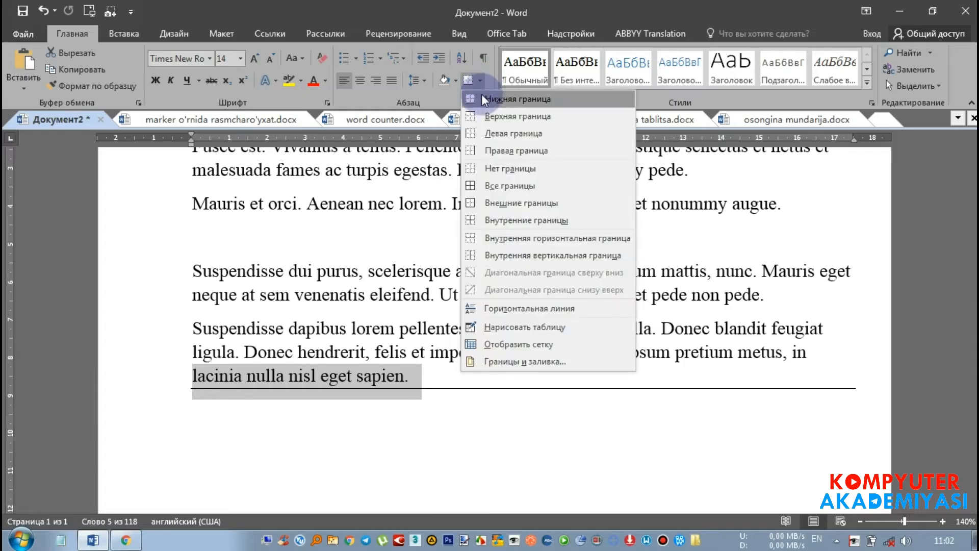
{"action": "left_click", "coordinate": [491, 169]}
{"action": "left_click", "coordinate": [456, 389]}
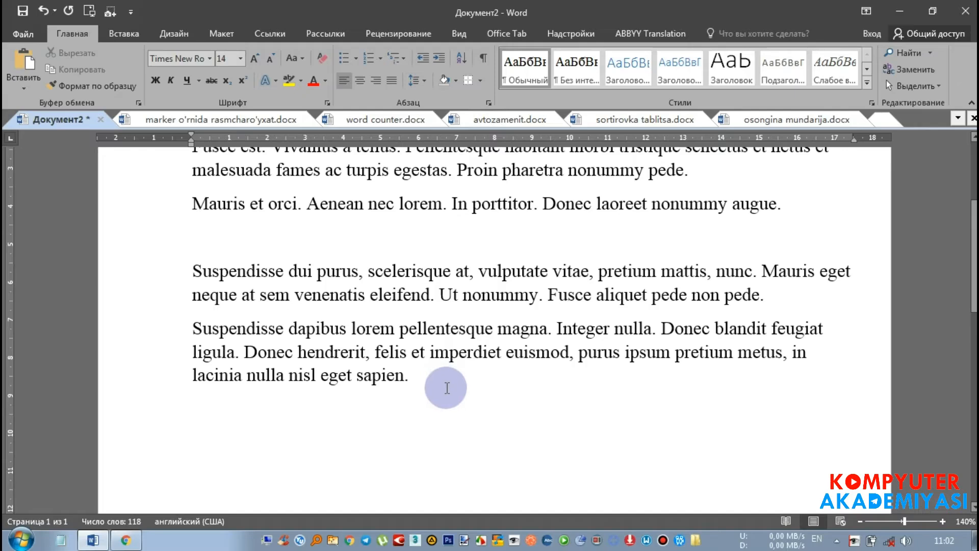
Step: In the document marker o'rnida rasmcharo'yxat.docx, format the three channel names below the heading as a round-bulleted list
{"action": "left_click", "coordinate": [203, 120]}
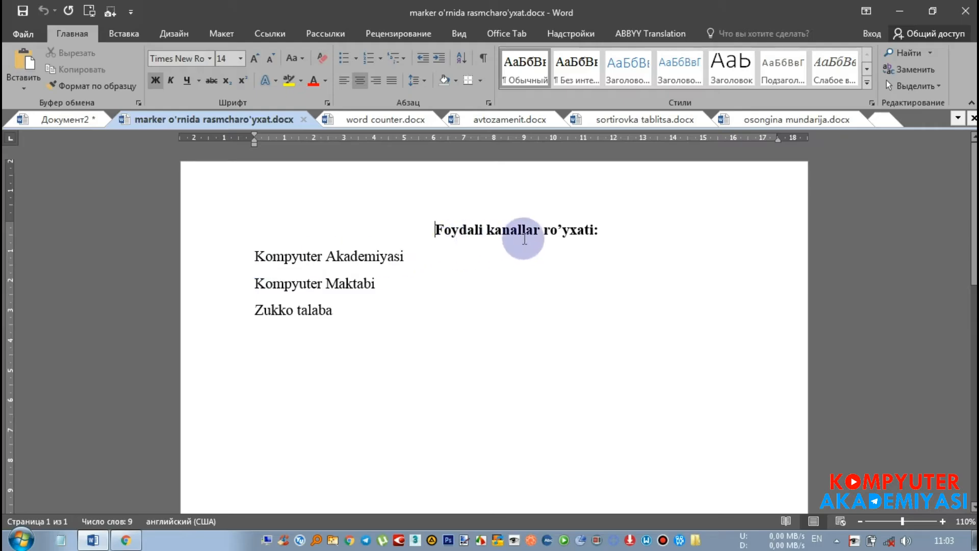
{"action": "left_click_drag", "start_coordinate": [253, 260], "coordinate": [386, 304]}
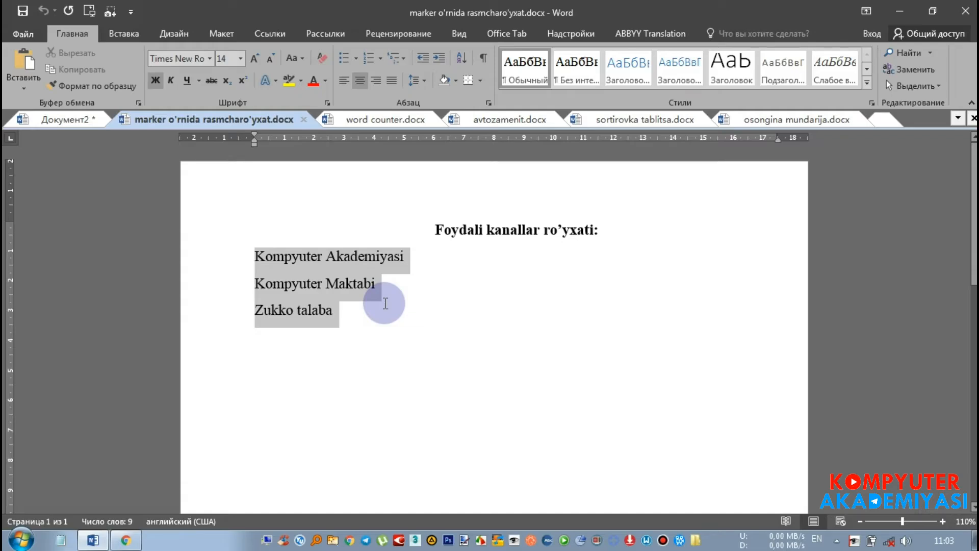
{"action": "left_click", "coordinate": [383, 302]}
{"action": "left_click", "coordinate": [256, 256]}
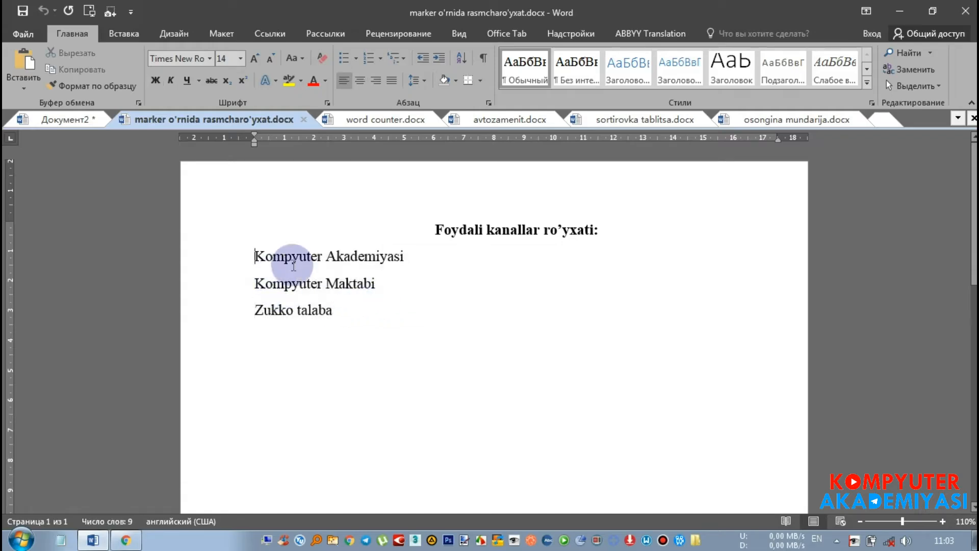
{"action": "left_click_drag", "start_coordinate": [293, 265], "coordinate": [372, 312]}
{"action": "left_click", "coordinate": [344, 59]}
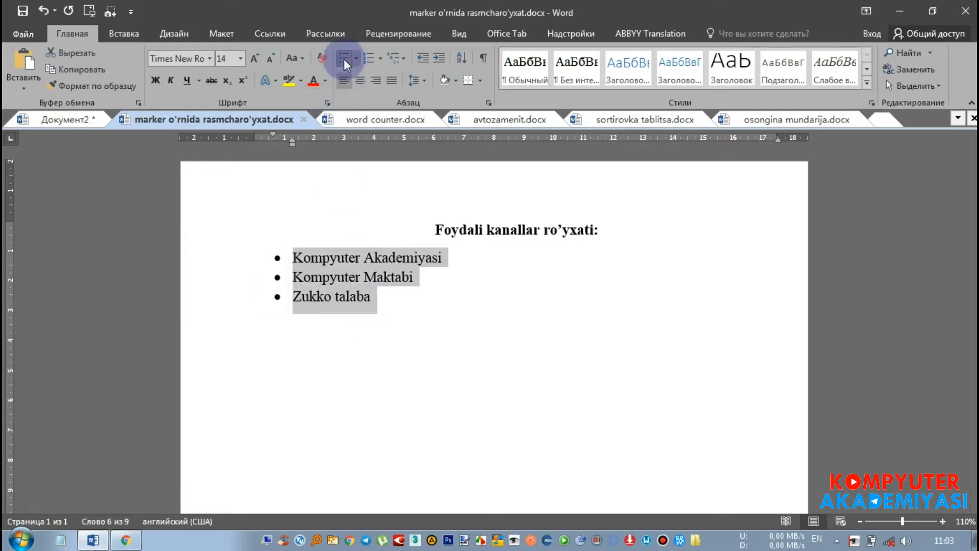
Step: Change the three channel names to a 1, 2, 3 numbered list and return them to round bullets
{"action": "left_click", "coordinate": [368, 59]}
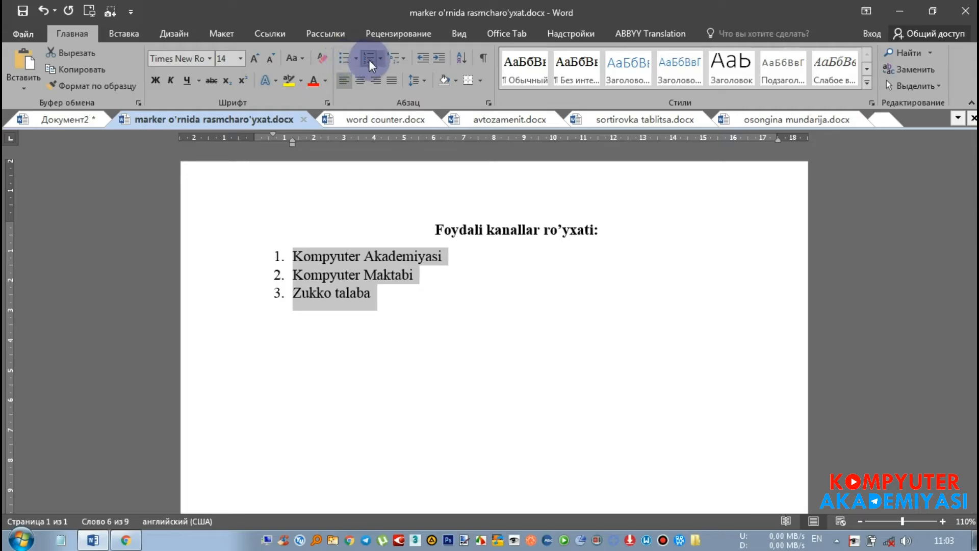
{"action": "left_click", "coordinate": [341, 62]}
{"action": "left_click", "coordinate": [295, 255]}
{"action": "left_click_drag", "start_coordinate": [294, 255], "coordinate": [398, 304]}
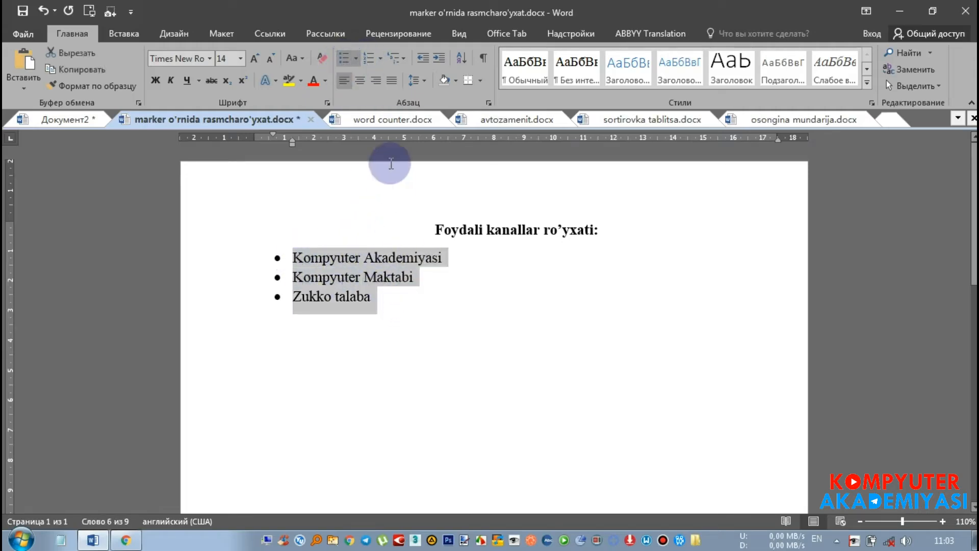
Step: Replace the round bullets of the channel list with the red YouTube picture bullet from the bullet library
{"action": "left_click", "coordinate": [357, 59]}
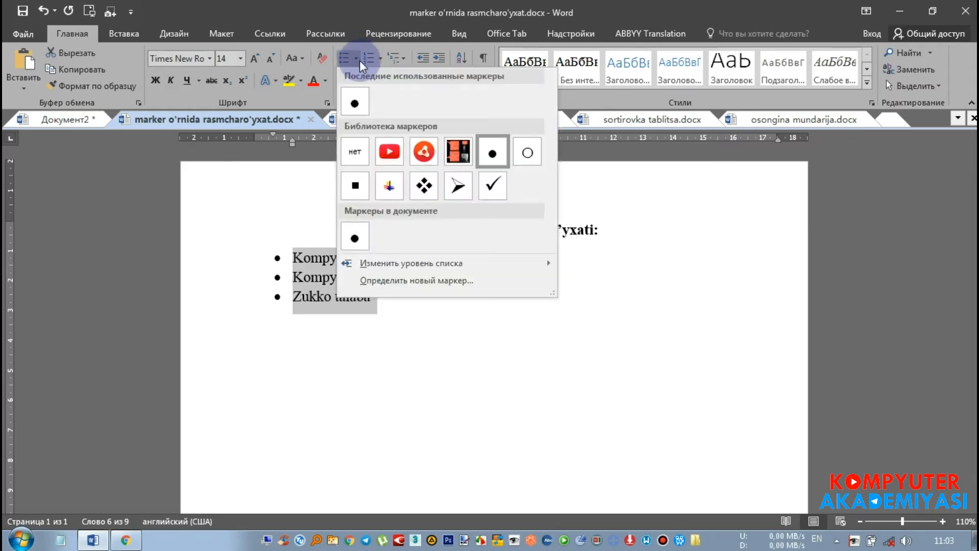
{"action": "left_click", "coordinate": [388, 152]}
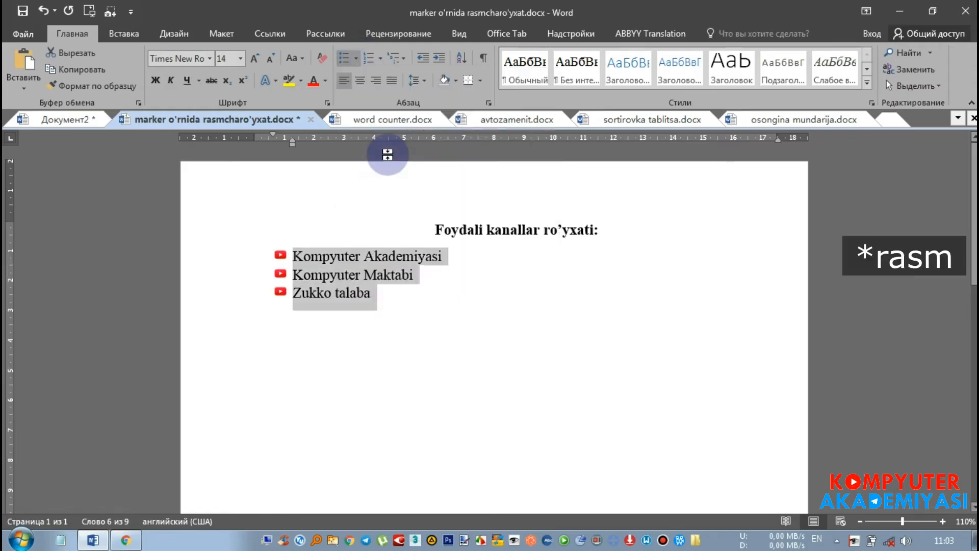
{"action": "left_click", "coordinate": [413, 261]}
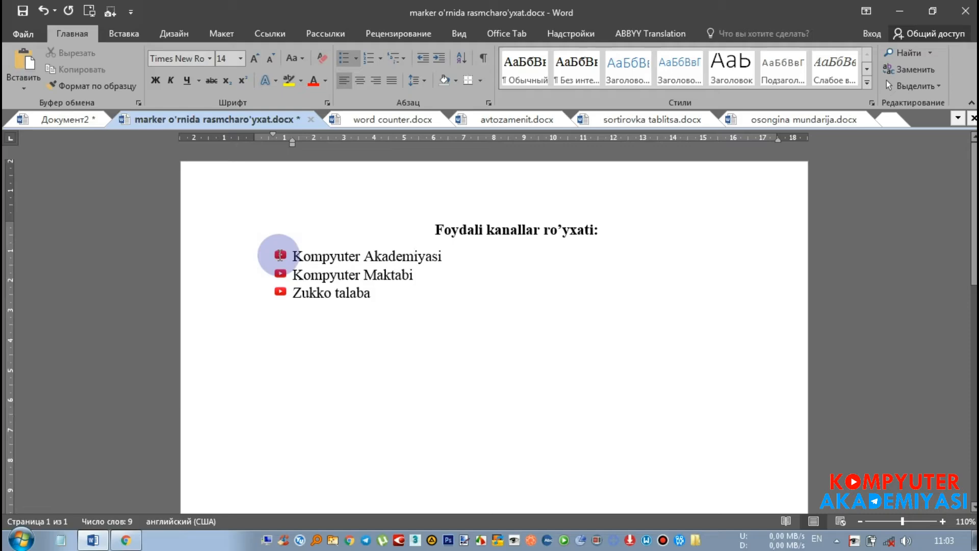
Step: Undo all the list formatting applied to the three channel names
{"action": "key", "text": "ctrl+z"}
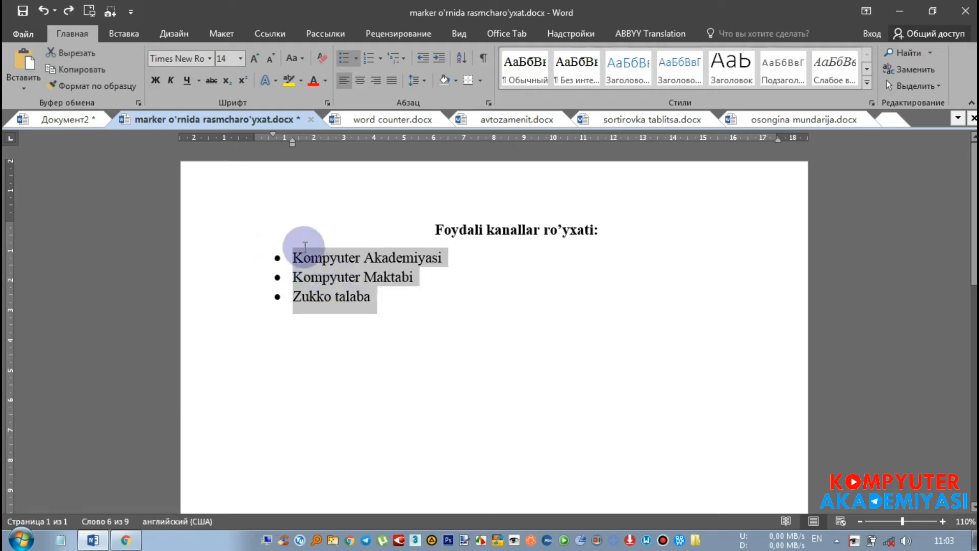
{"action": "key", "text": "ctrl+z"}
{"action": "key", "text": "ctrl+z"}
{"action": "key", "text": "ctrl+z"}
Step: Select the three channel names and start defining a new bullet for them
{"action": "left_click", "coordinate": [237, 257]}
{"action": "left_click_drag", "start_coordinate": [258, 255], "coordinate": [373, 312]}
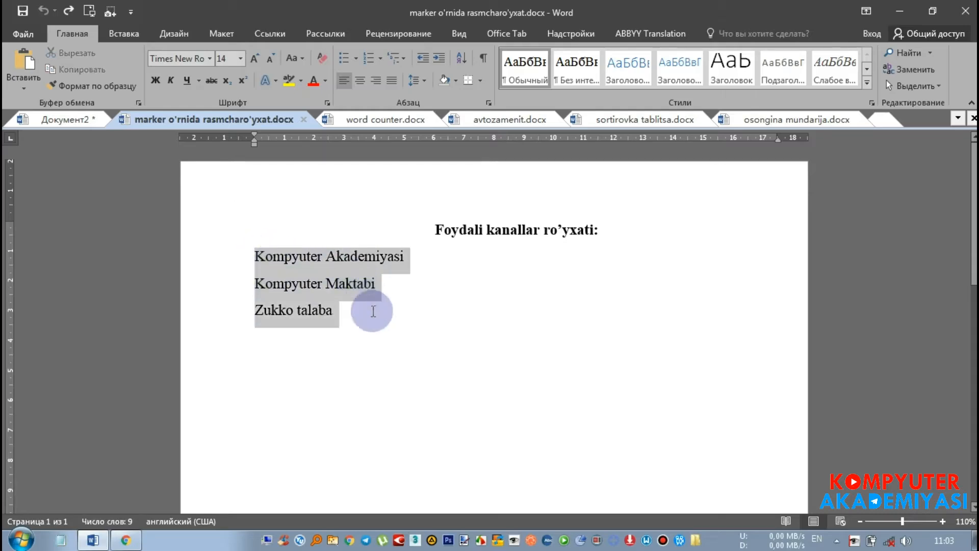
{"action": "left_click", "coordinate": [357, 60]}
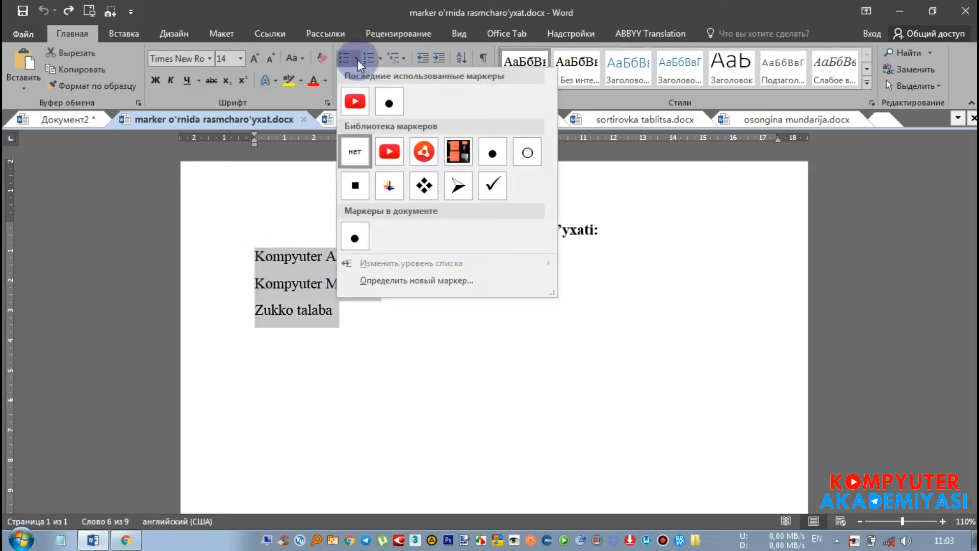
{"action": "left_click", "coordinate": [397, 282]}
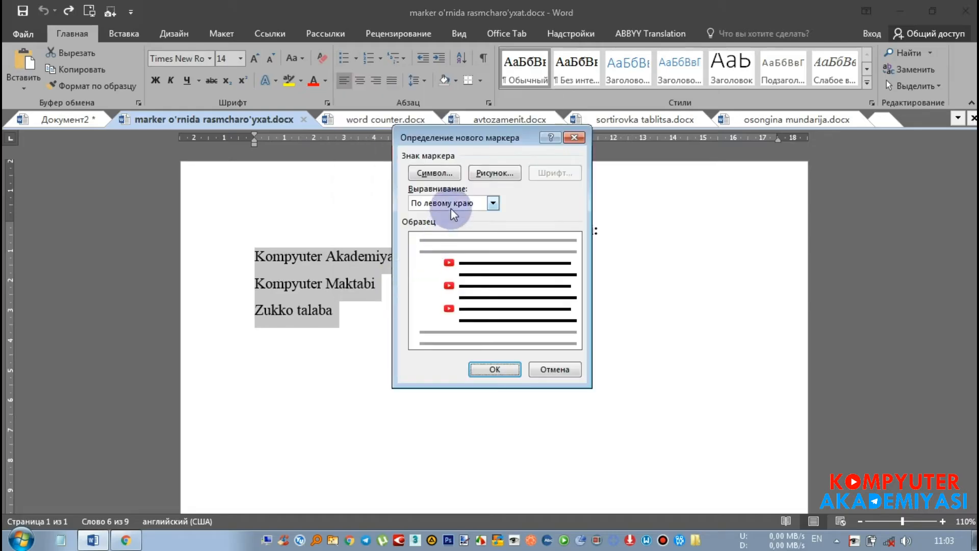
Step: Browse the Symbol font characters available for the new bullet and leave without choosing one
{"action": "left_click", "coordinate": [437, 174]}
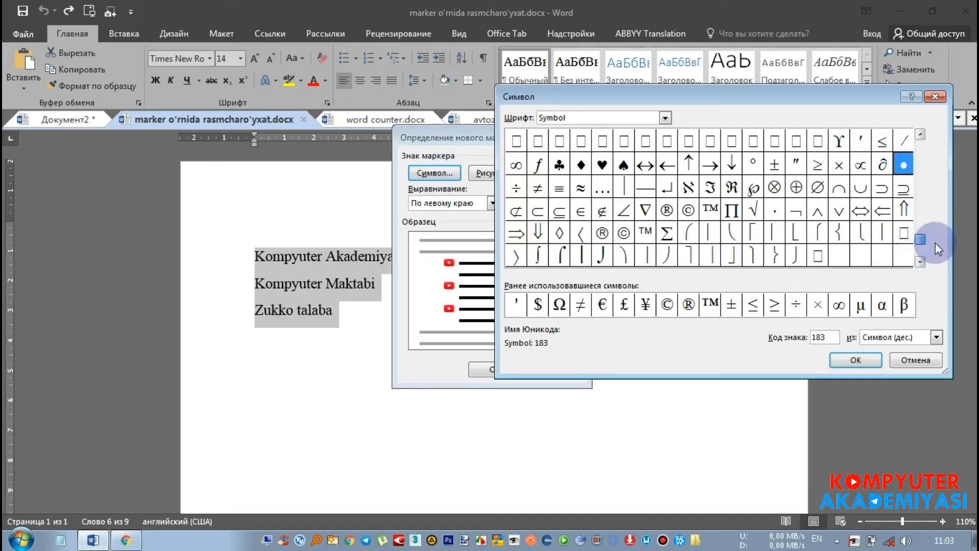
{"action": "left_click_drag", "start_coordinate": [935, 196], "coordinate": [934, 170]}
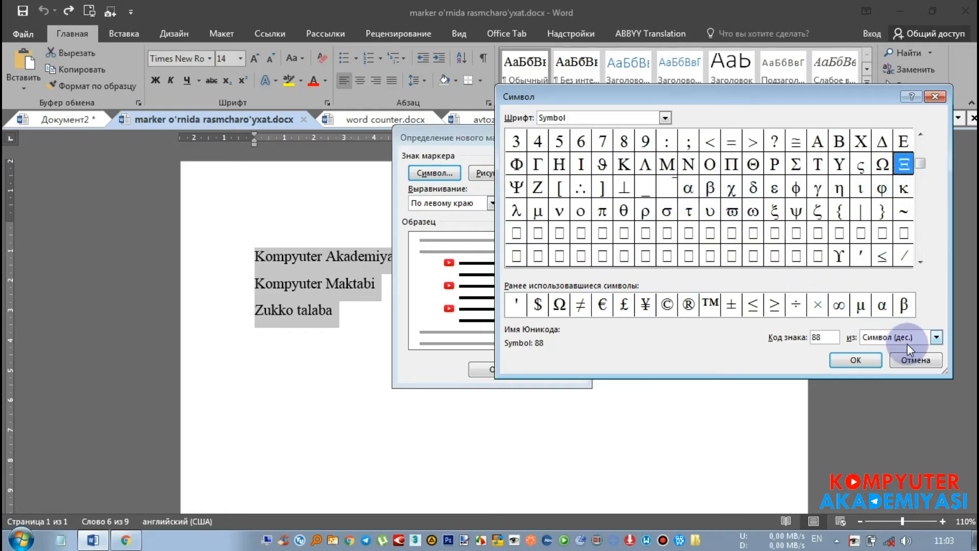
{"action": "left_click", "coordinate": [911, 360]}
Step: Choose to use a picture as the bullet, work offline, and open the #tuts folder on the desktop
{"action": "left_click", "coordinate": [492, 173]}
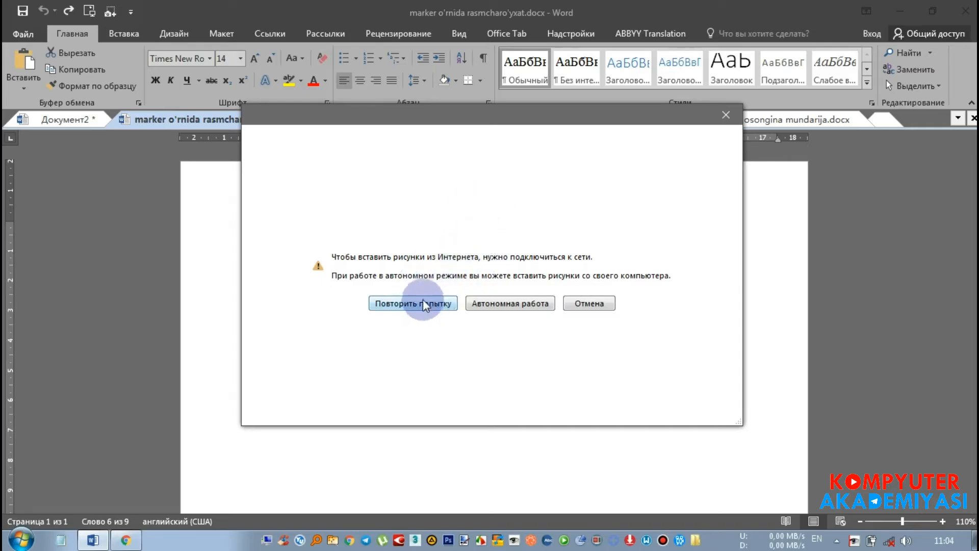
{"action": "left_click", "coordinate": [488, 304]}
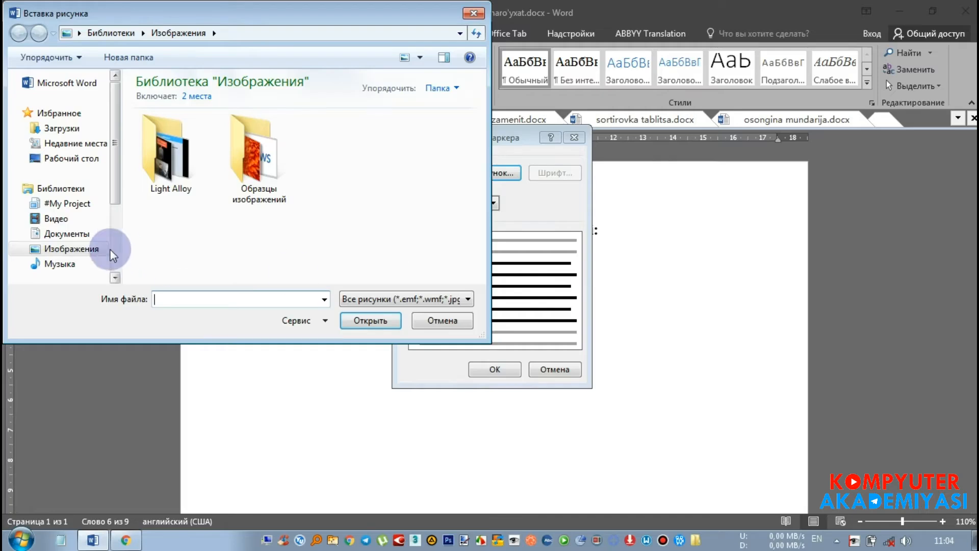
{"action": "left_click", "coordinate": [78, 162]}
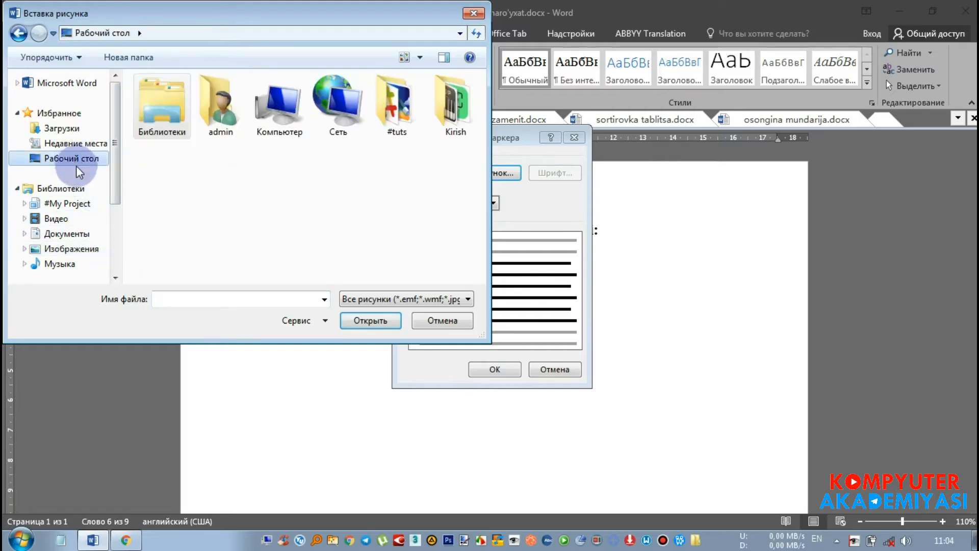
{"action": "left_click", "coordinate": [390, 123]}
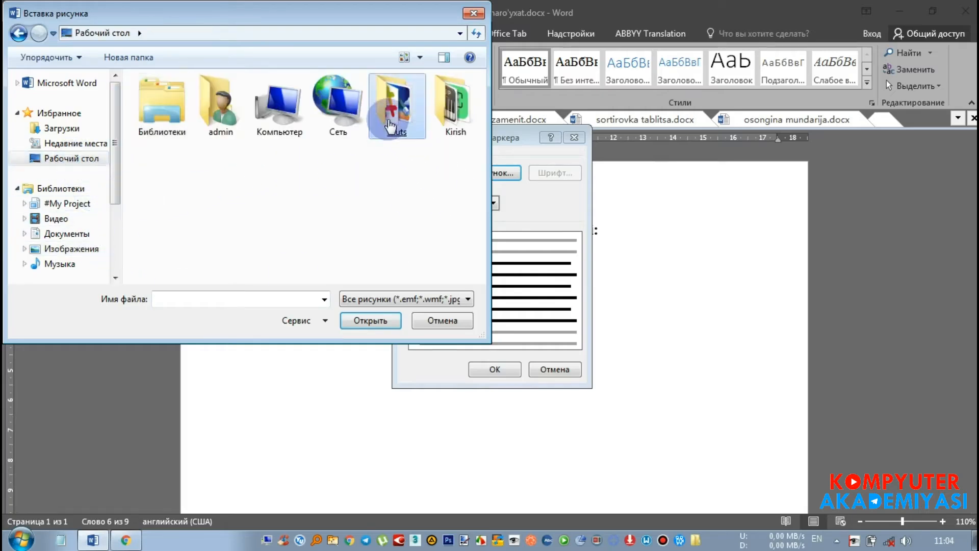
{"action": "double_click", "coordinate": [389, 123]}
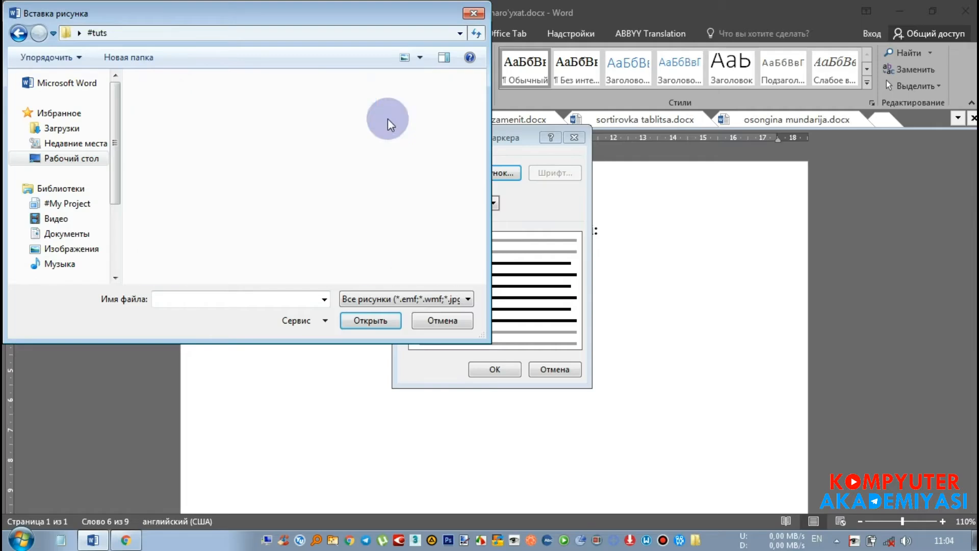
Step: Examine the icon images in the folder and the picture file formats accepted for bullets
{"action": "left_click_drag", "start_coordinate": [479, 97], "coordinate": [481, 106]}
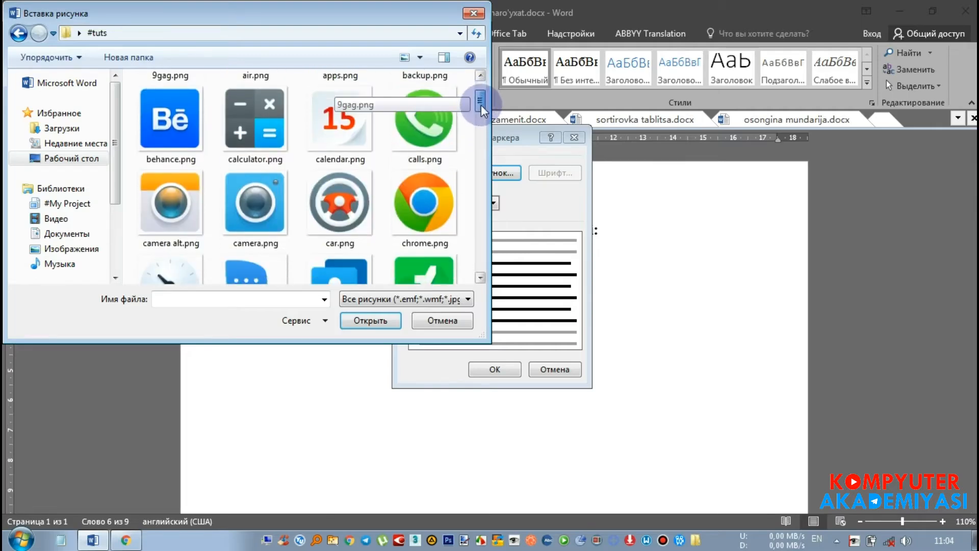
{"action": "left_click", "coordinate": [465, 299]}
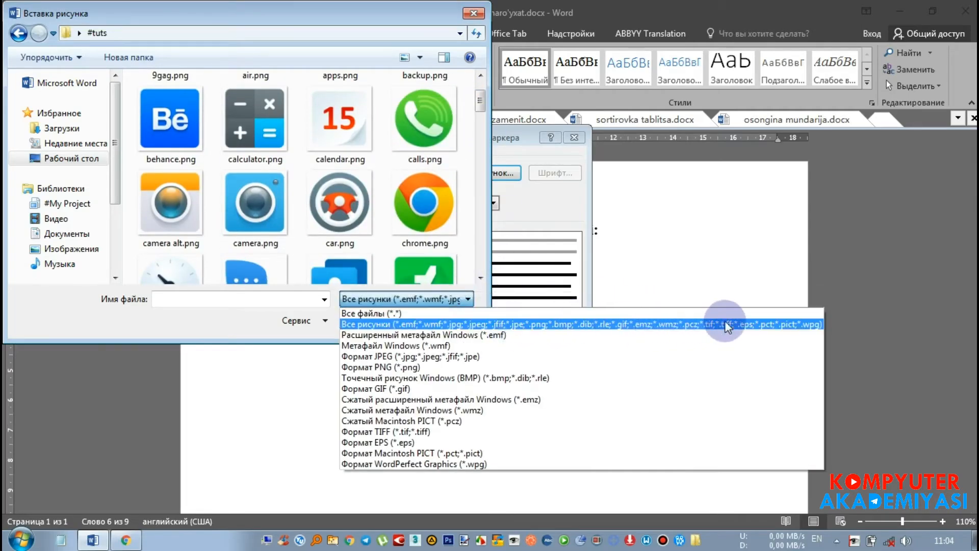
{"action": "left_click", "coordinate": [441, 299]}
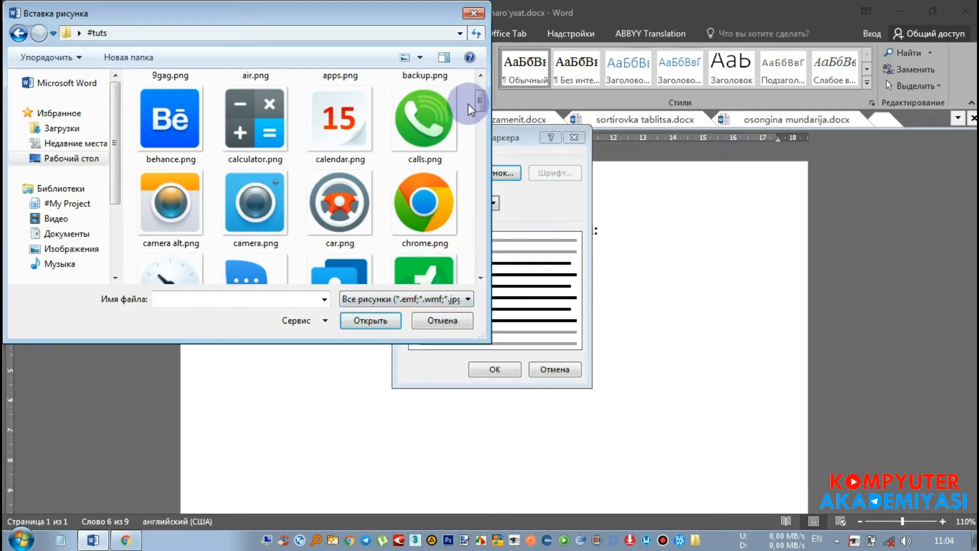
Step: Pick the blue Telegram icon from the #tuts folder and apply it as the bullet of the three channel names
{"action": "left_click_drag", "start_coordinate": [478, 102], "coordinate": [510, 240]}
{"action": "double_click", "coordinate": [425, 172]}
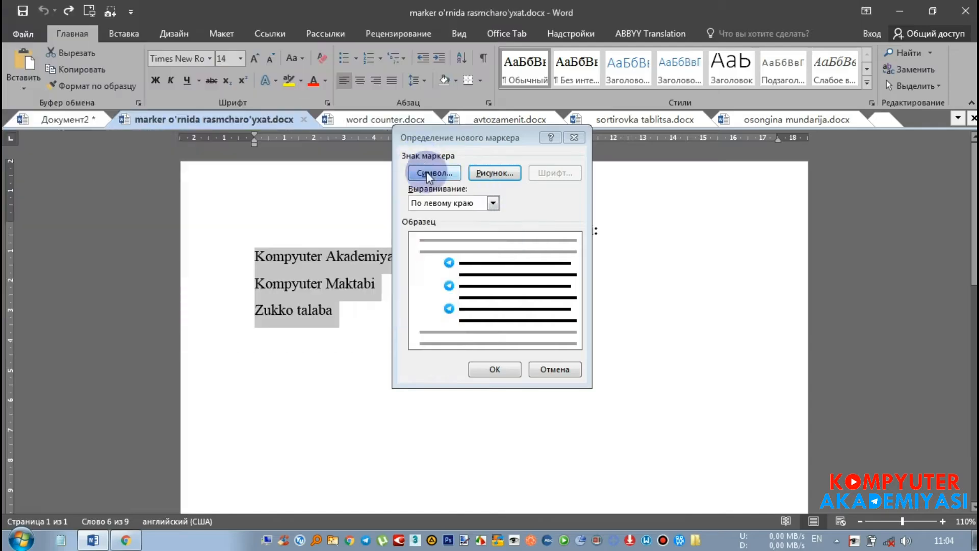
{"action": "left_click", "coordinate": [502, 377]}
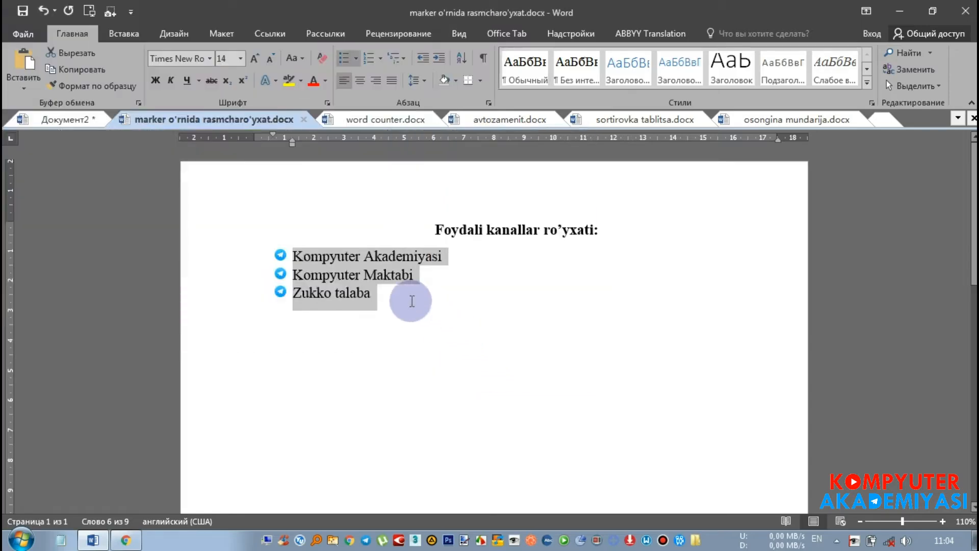
{"action": "left_click", "coordinate": [396, 292]}
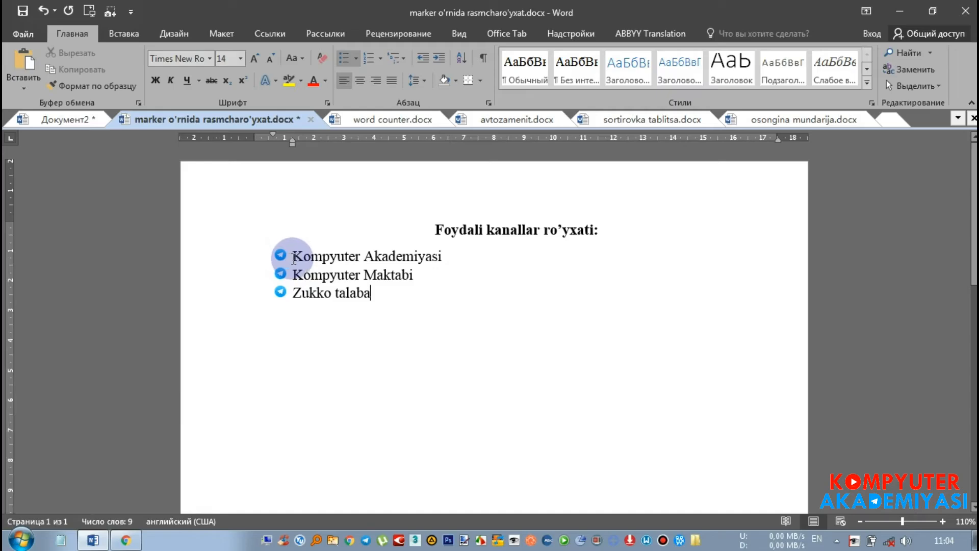
Step: Switch to word counter.docx and hide the page number and word count from the status bar
{"action": "left_click", "coordinate": [383, 115]}
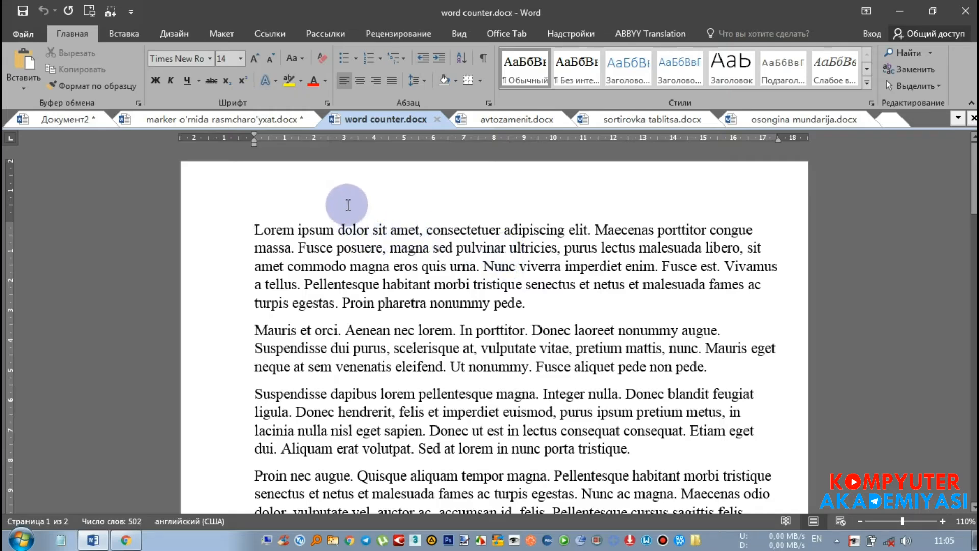
{"action": "right_click", "coordinate": [232, 525]}
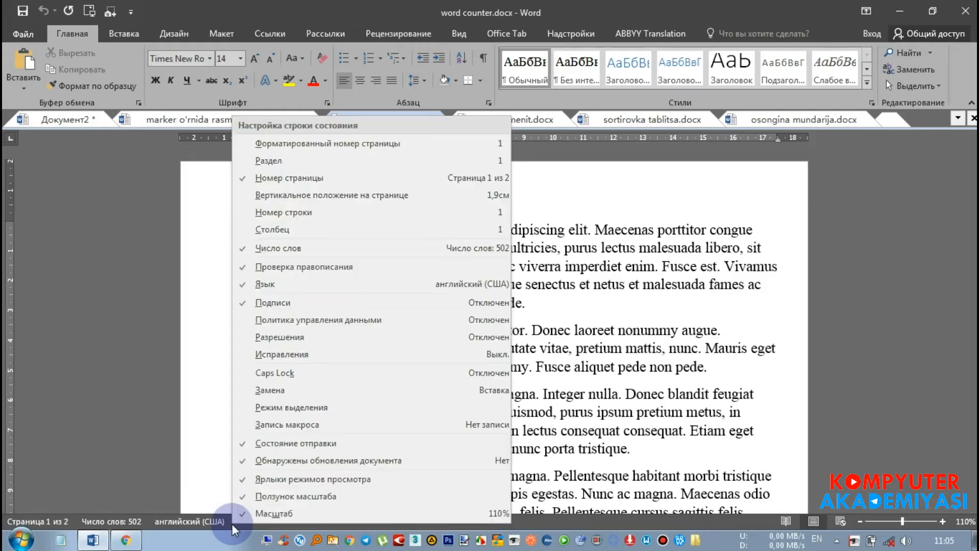
{"action": "left_click", "coordinate": [282, 178]}
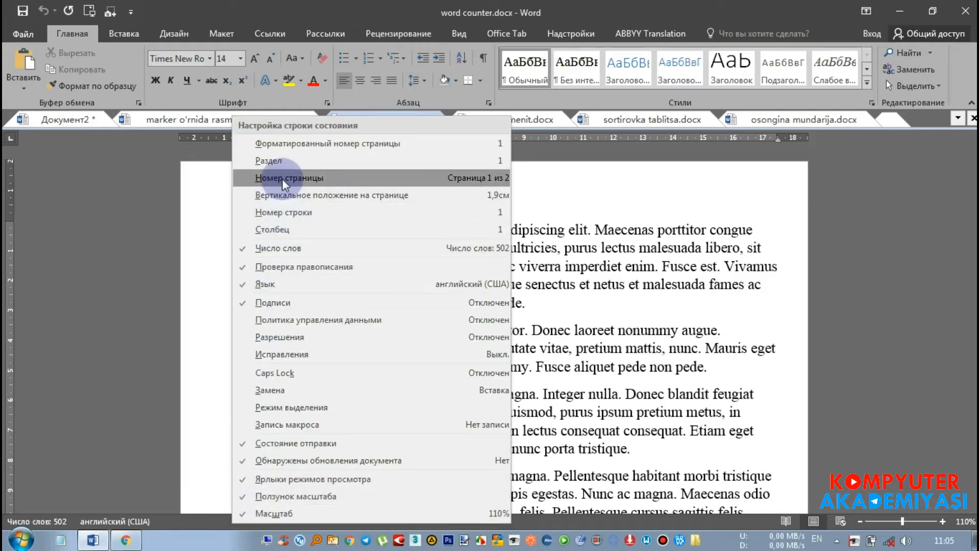
{"action": "left_click", "coordinate": [289, 249]}
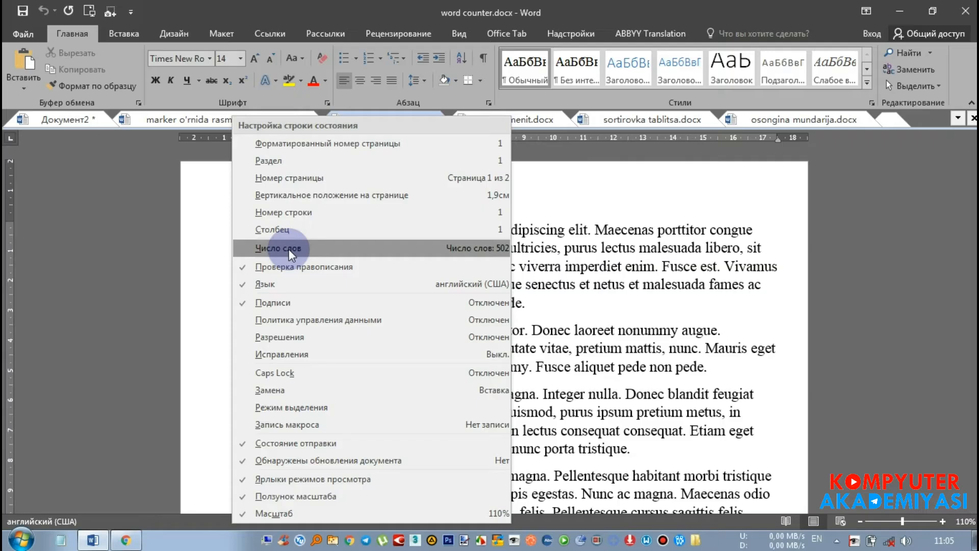
Step: Show the word count and page number in the status bar again
{"action": "left_click", "coordinate": [288, 249]}
{"action": "left_click", "coordinate": [310, 182]}
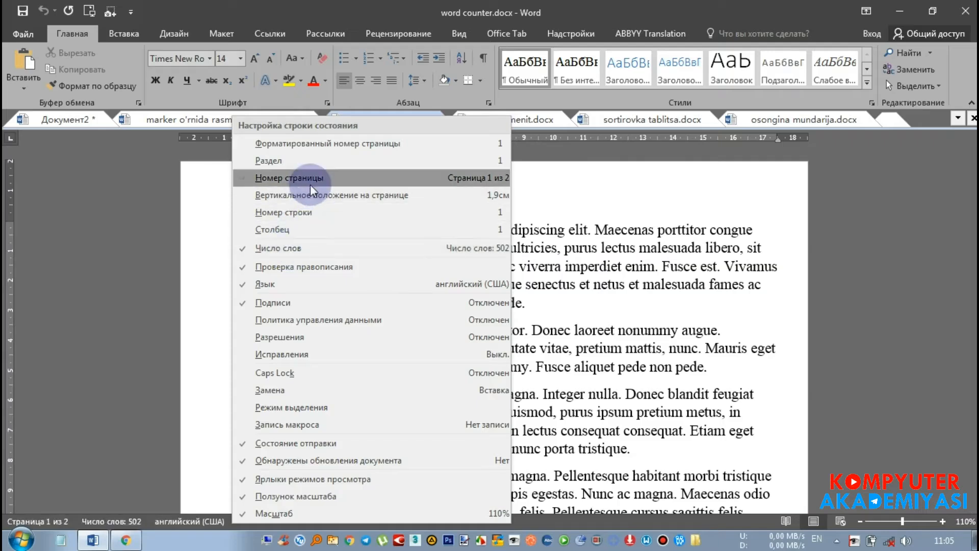
{"action": "left_click", "coordinate": [592, 291]}
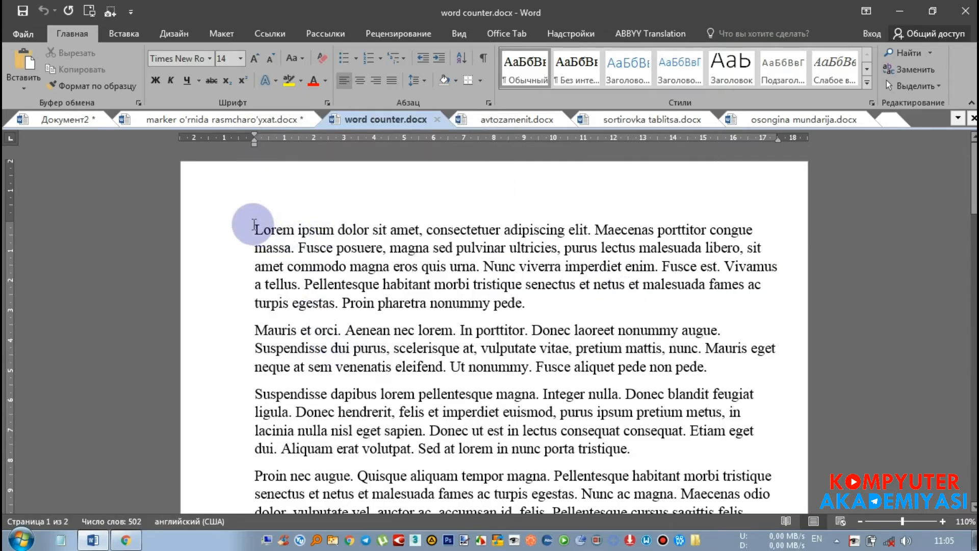
Step: Select the first paragraph, "Lorem ipsum dolor sit amet", to check its word count, and clear the selection
{"action": "left_click_drag", "start_coordinate": [254, 225], "coordinate": [573, 308]}
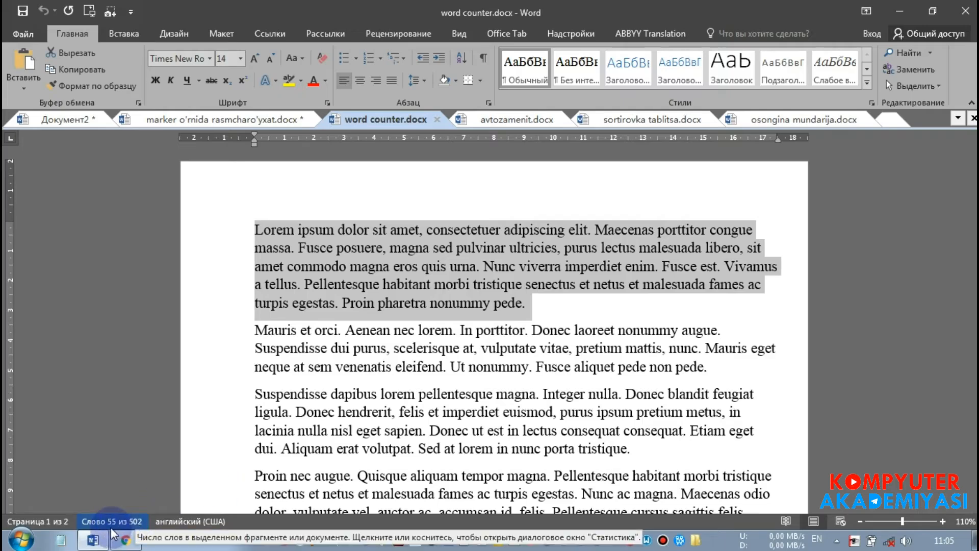
{"action": "left_click", "coordinate": [454, 321]}
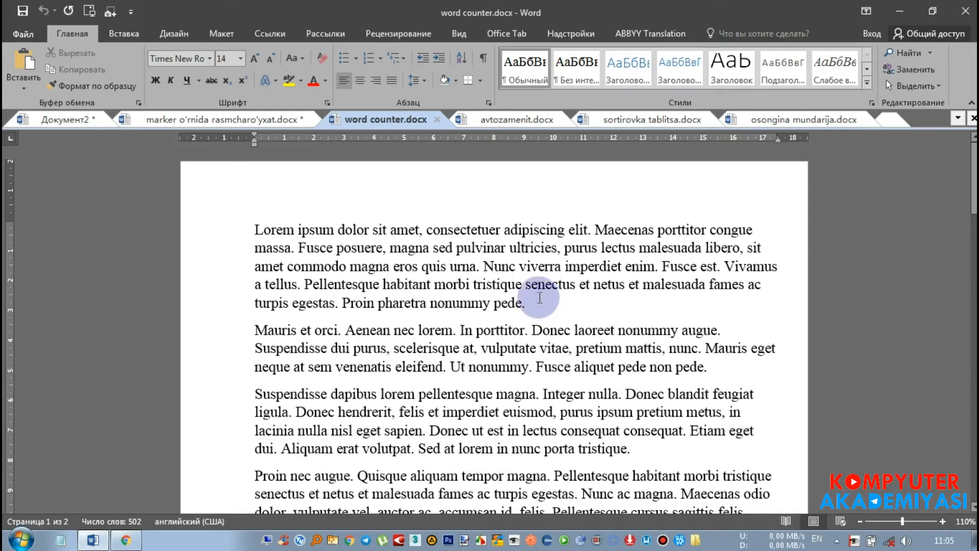
Step: Switch to avtozamenit.docx, select the institute's full name on the first line, and clear the selection
{"action": "left_click", "coordinate": [522, 119]}
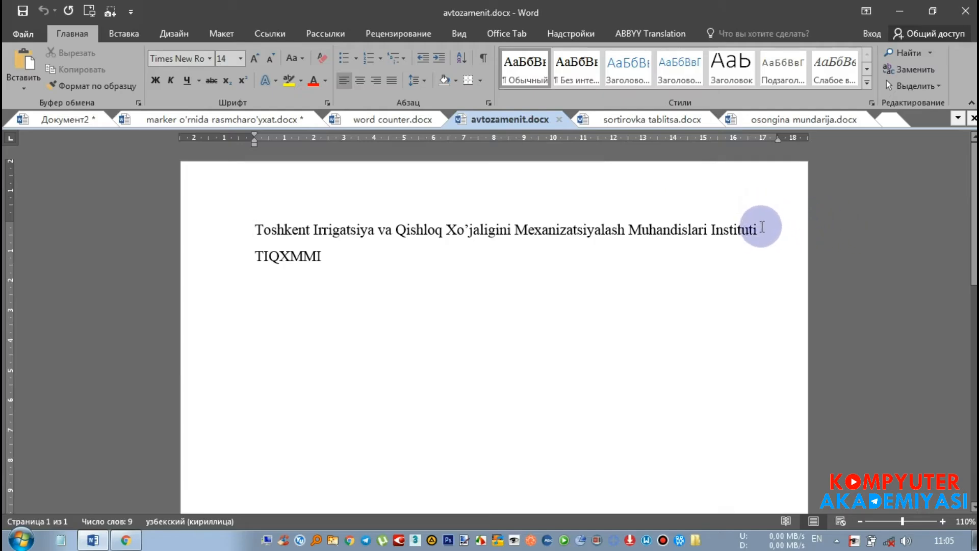
{"action": "left_click_drag", "start_coordinate": [762, 227], "coordinate": [721, 223]}
{"action": "left_click", "coordinate": [259, 233]}
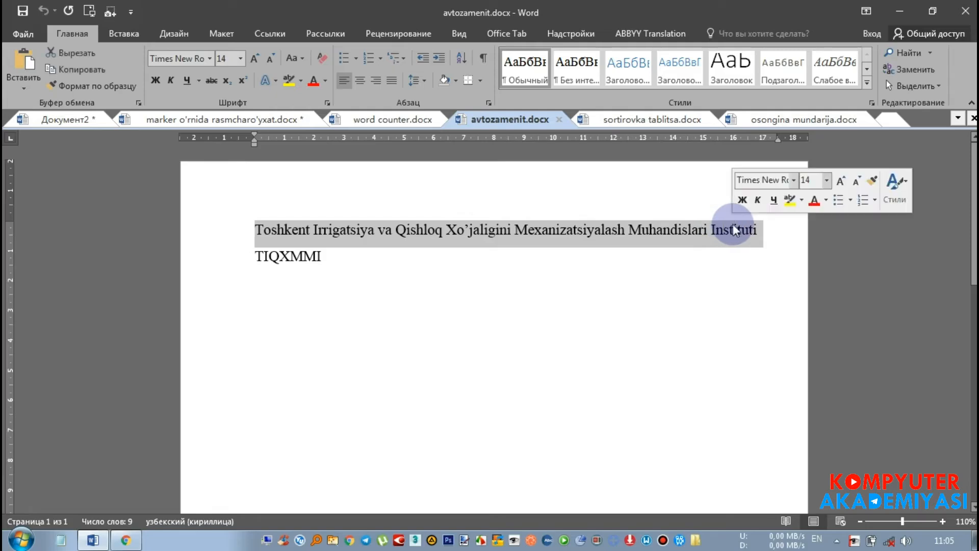
{"action": "left_click", "coordinate": [407, 239]}
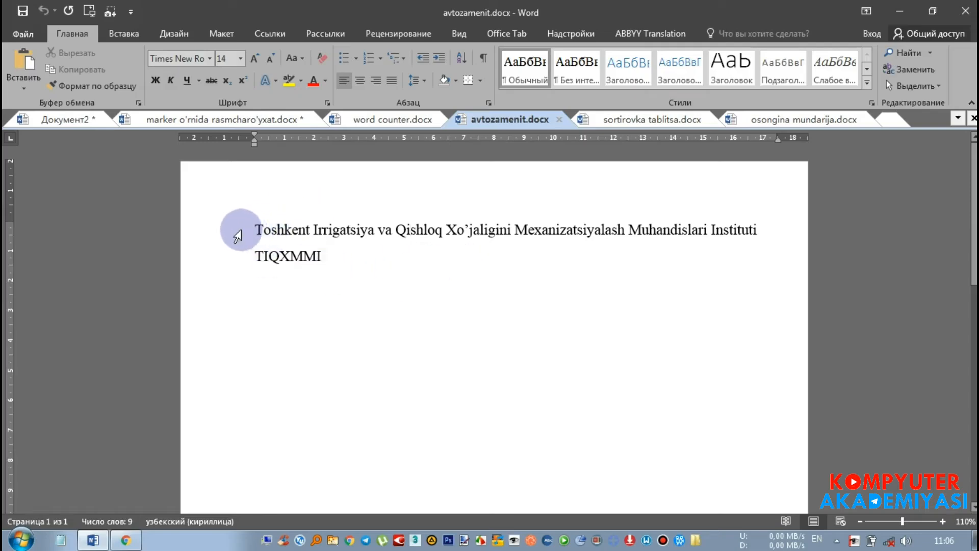
Step: Select the institute's full name line and start saving it as a new building block in the text box gallery
{"action": "mouse_move", "coordinate": [253, 230]}
{"action": "left_mouse_down"}
{"action": "mouse_move", "coordinate": [745, 246]}
{"action": "mouse_move", "coordinate": [255, 227]}
{"action": "left_mouse_up"}
{"action": "left_click", "coordinate": [744, 241]}
{"action": "left_click", "coordinate": [131, 11]}
{"action": "left_click", "coordinate": [124, 34]}
{"action": "left_click", "coordinate": [768, 90]}
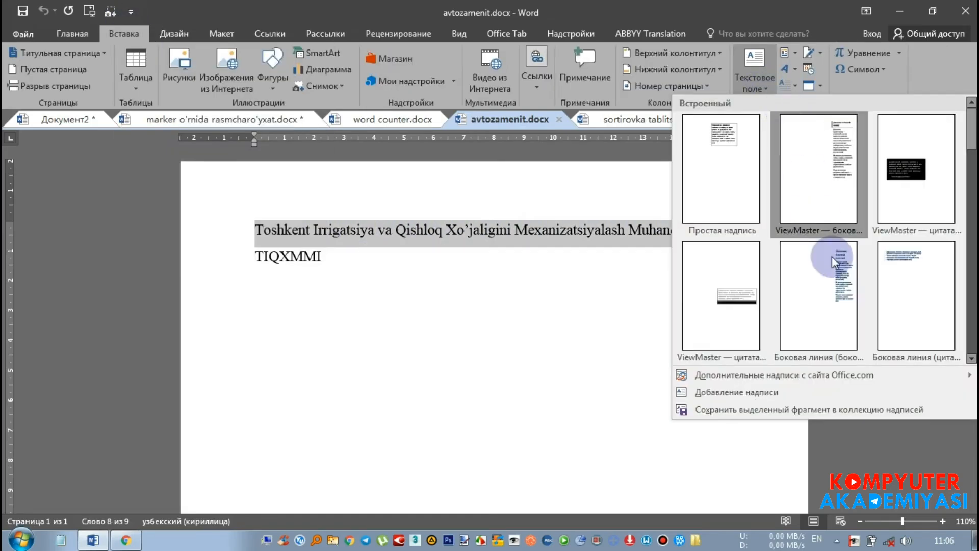
{"action": "left_click", "coordinate": [733, 411]}
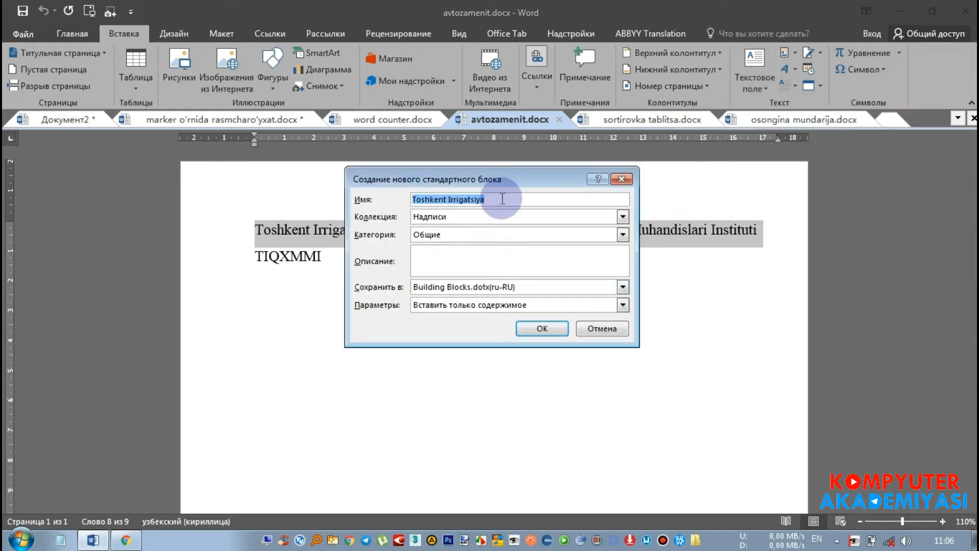
Step: Name the building block TIQXMMI, keep the option "Вставить только содержимое", and save it
{"action": "key", "text": "BackSpace"}
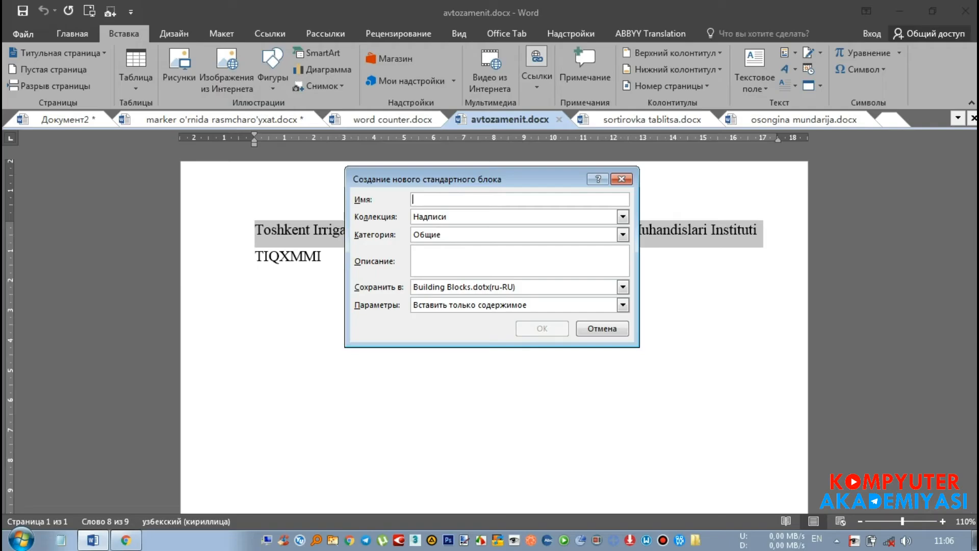
{"action": "left_click_drag", "start_coordinate": [456, 172], "coordinate": [449, 297]}
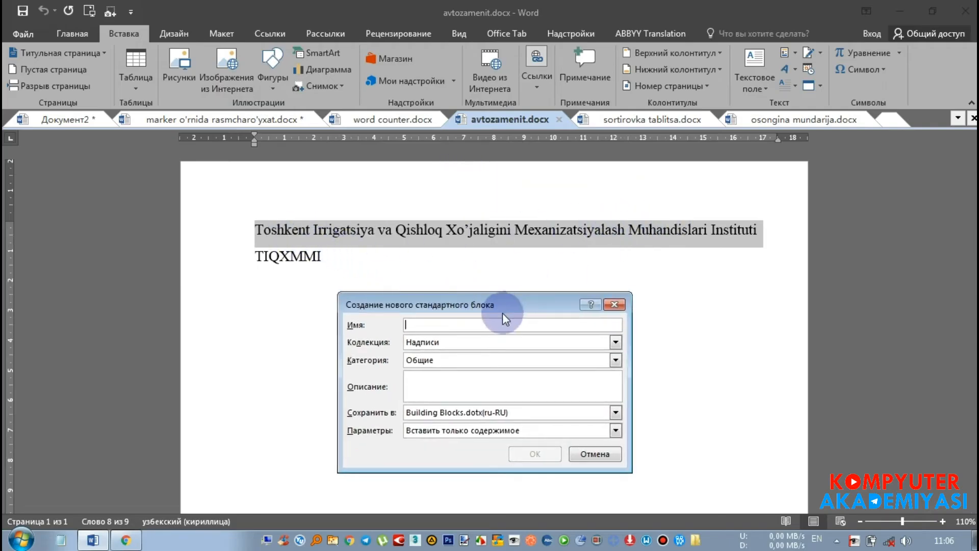
{"action": "left_click_drag", "start_coordinate": [508, 304], "coordinate": [520, 266]}
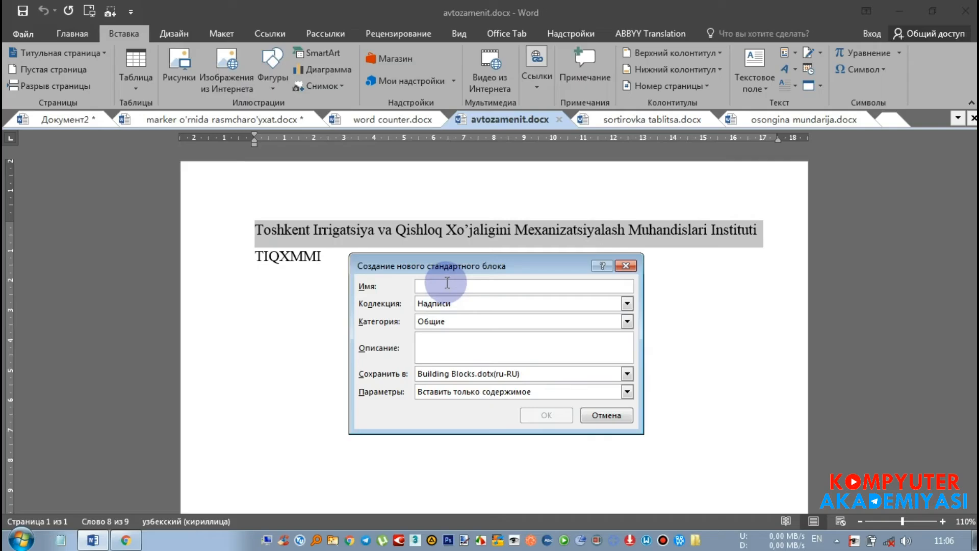
{"action": "left_click", "coordinate": [447, 283]}
{"action": "type", "text": "TIQXMMI"}
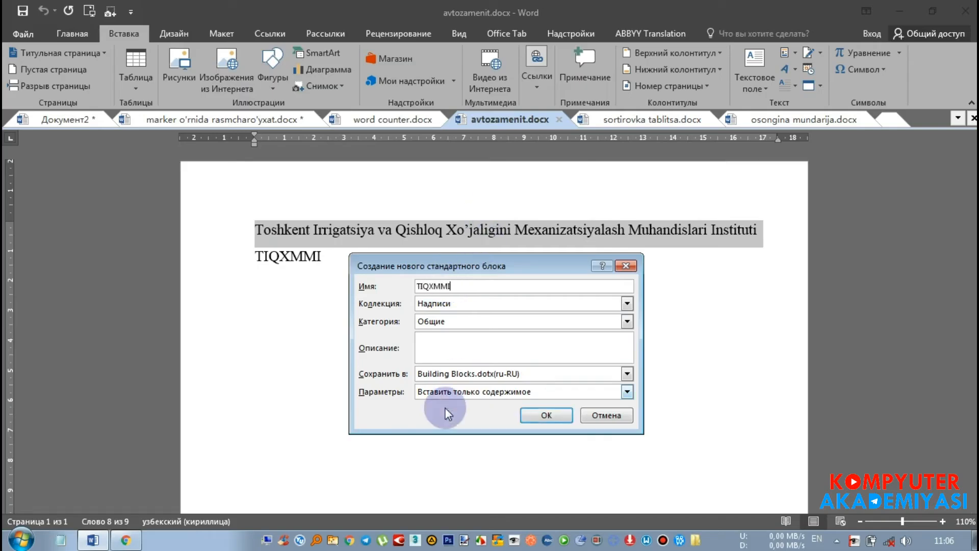
{"action": "left_click", "coordinate": [440, 393]}
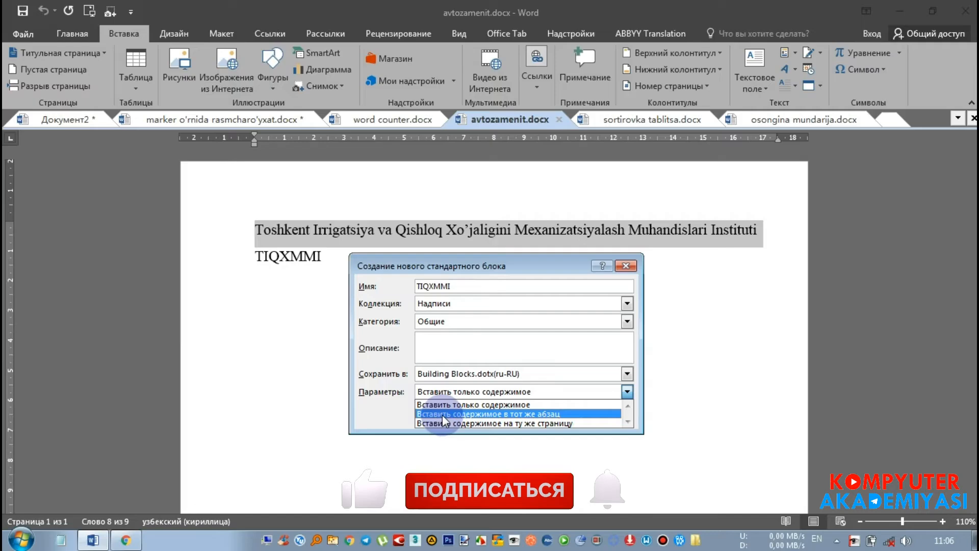
{"action": "left_click", "coordinate": [457, 406]}
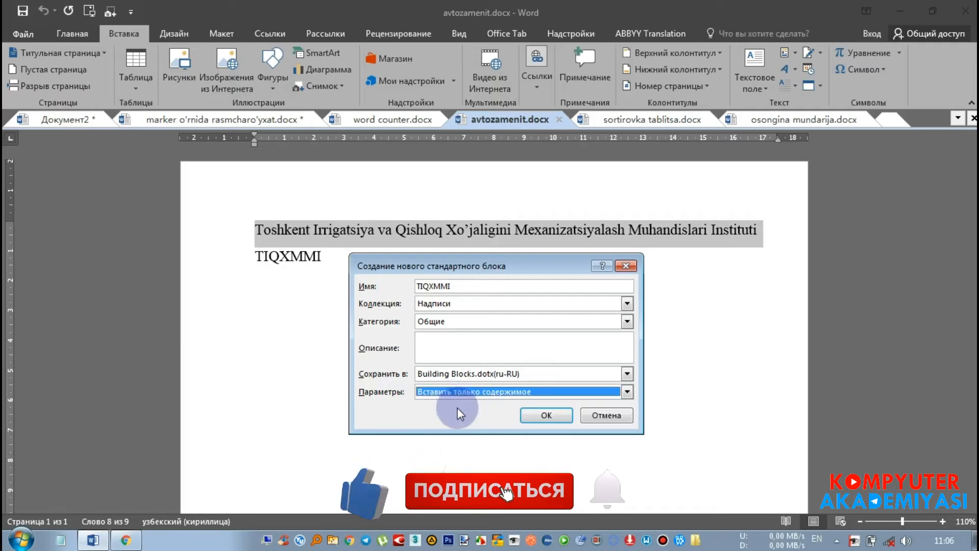
{"action": "left_click", "coordinate": [536, 418]}
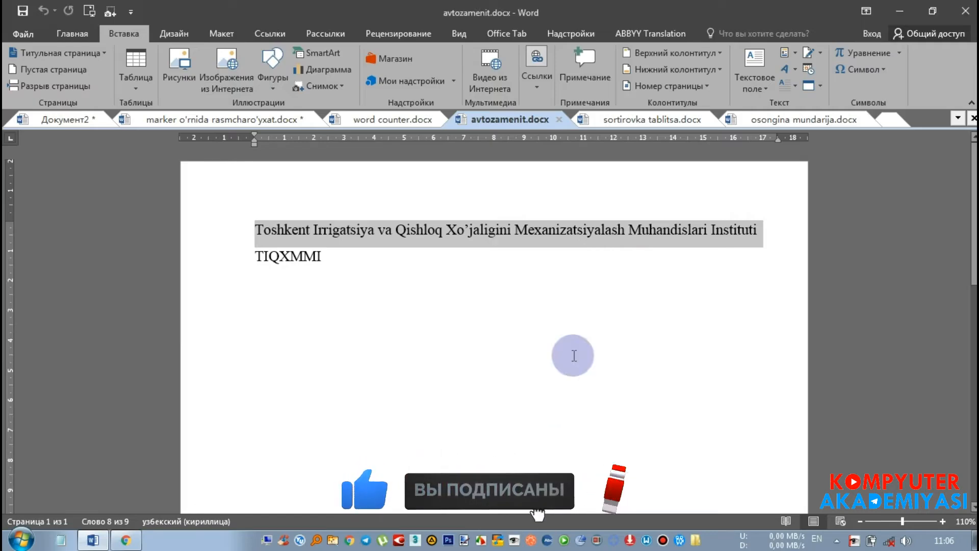
Step: Insert the saved TIQXMMI building block from the text box gallery, leaving two blank lines below the TIQXMMI line
{"action": "left_click", "coordinate": [484, 262]}
{"action": "key", "text": "Return"}
{"action": "key", "text": "Return"}
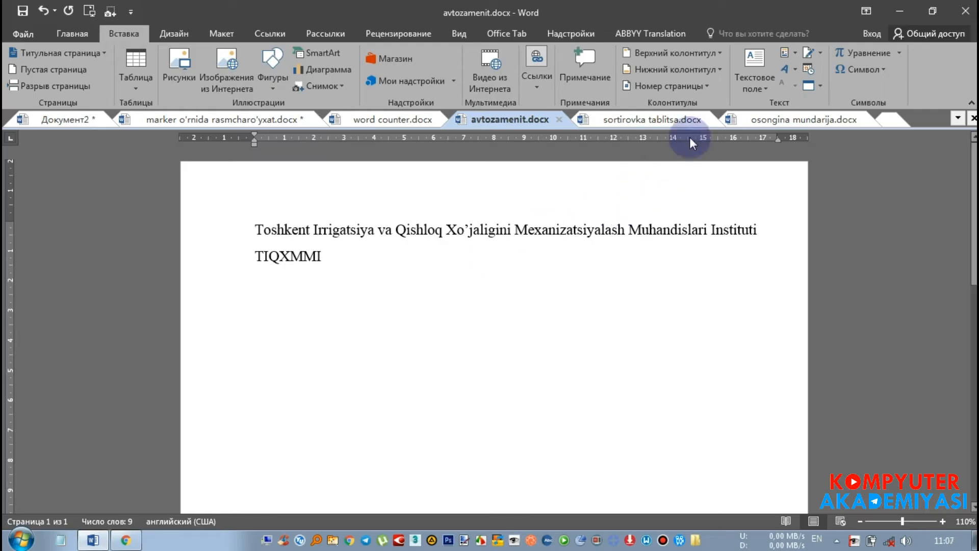
{"action": "left_click", "coordinate": [770, 92]}
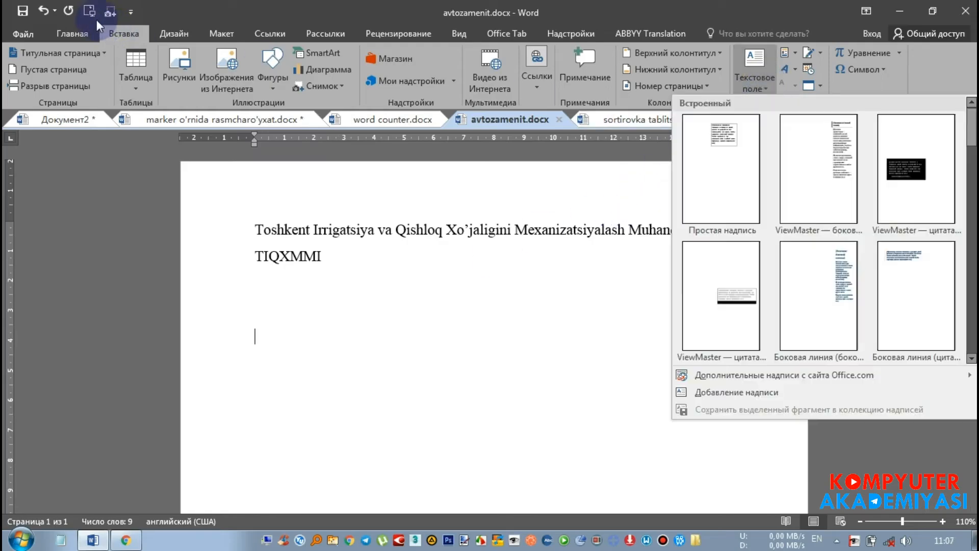
{"action": "left_click", "coordinate": [113, 34]}
{"action": "left_click", "coordinate": [776, 91]}
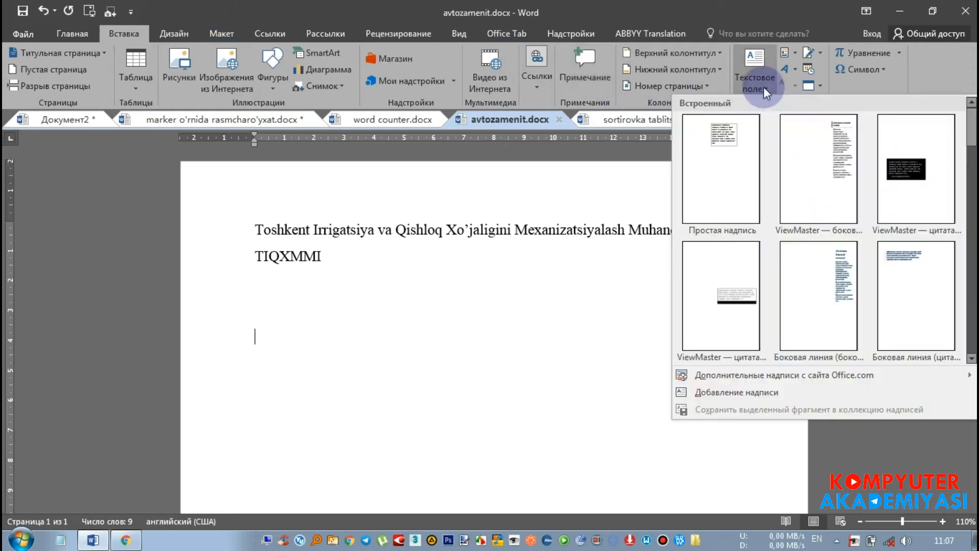
{"action": "scroll", "coordinate": [956, 145], "scroll_direction": "down", "scroll_amount": 3}
{"action": "scroll", "coordinate": [964, 339], "scroll_direction": "down", "scroll_amount": 5}
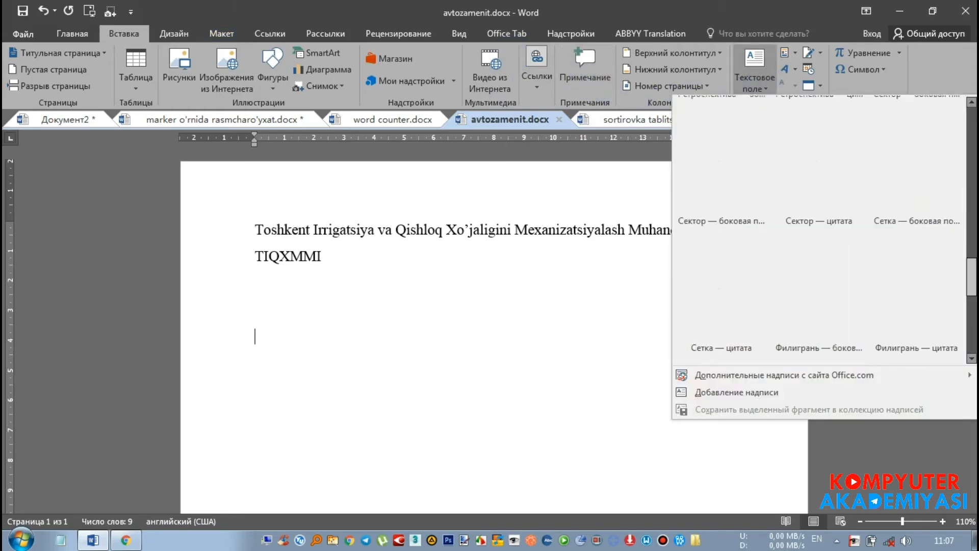
{"action": "left_click", "coordinate": [765, 324]}
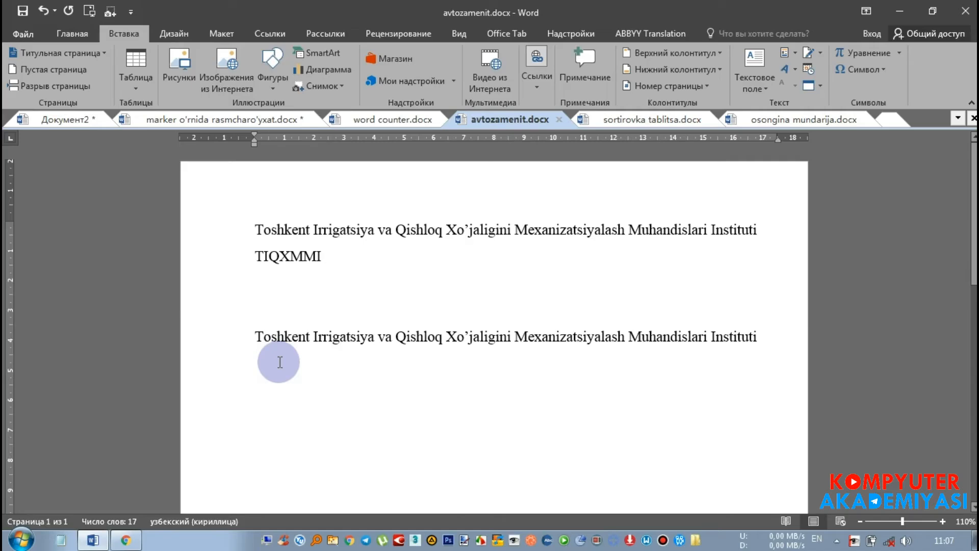
Step: Switch to sortirovka tablitsa.docx and examine the product table and its column headings
{"action": "left_click", "coordinate": [633, 120]}
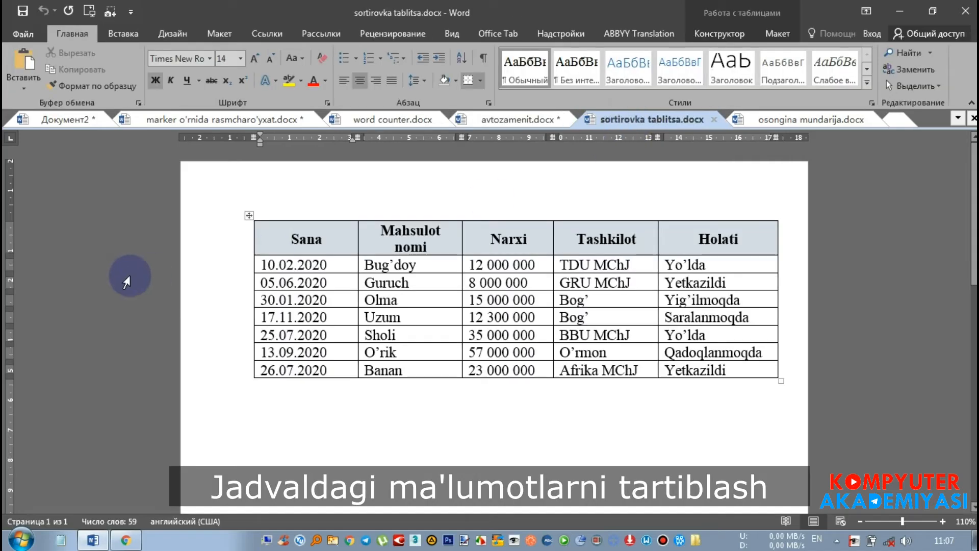
{"action": "left_click", "coordinate": [288, 234]}
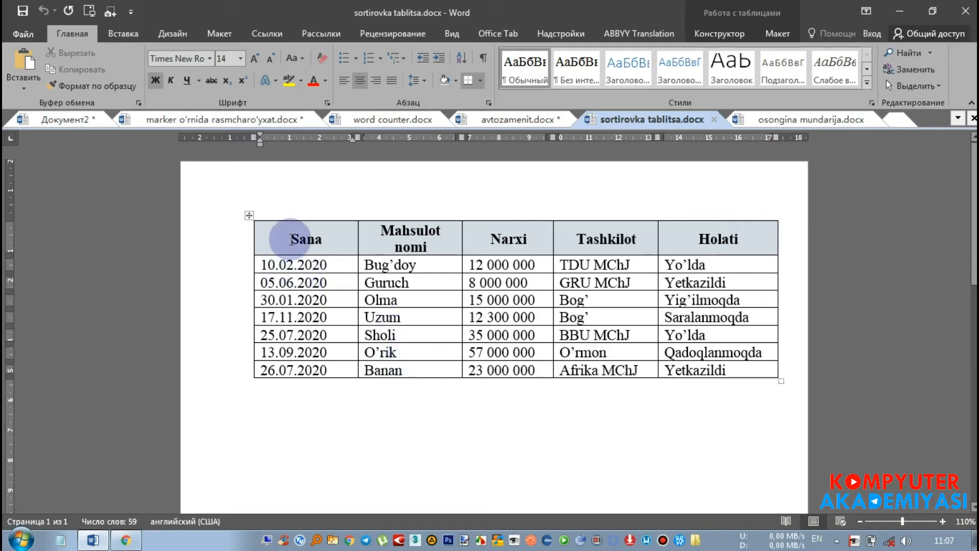
{"action": "mouse_move", "coordinate": [292, 238]}
{"action": "left_mouse_down"}
{"action": "mouse_move", "coordinate": [503, 367]}
{"action": "mouse_move", "coordinate": [718, 376]}
{"action": "left_mouse_up"}
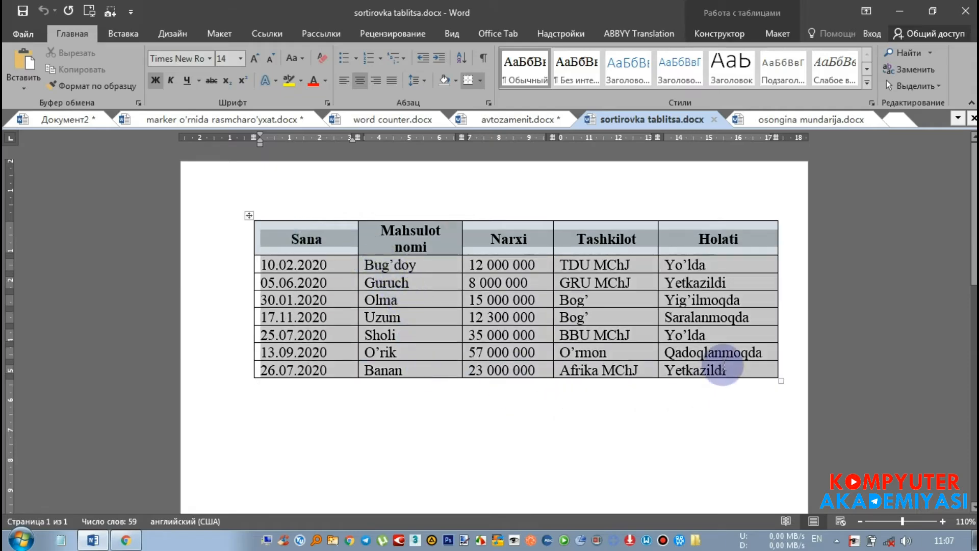
{"action": "left_click", "coordinate": [345, 410]}
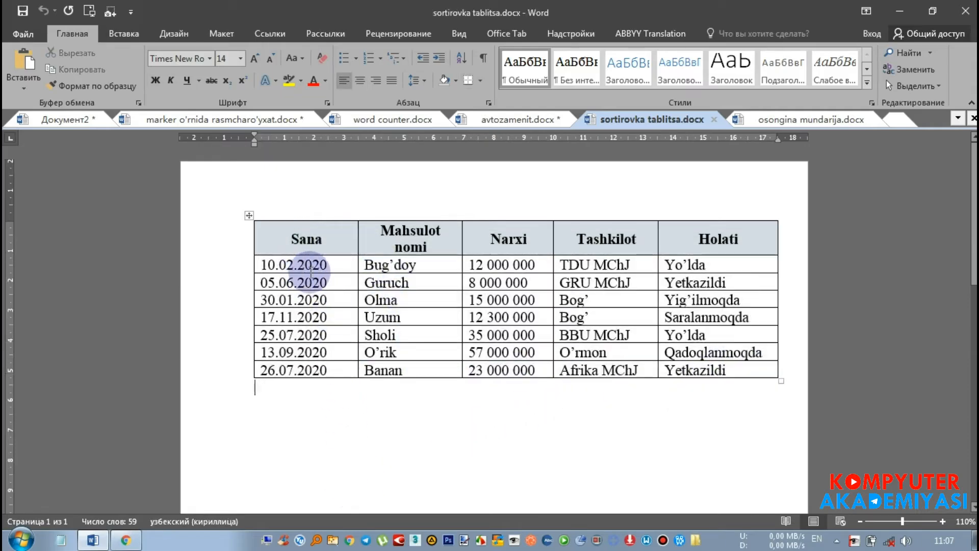
{"action": "left_click", "coordinate": [297, 230]}
{"action": "left_click", "coordinate": [499, 234]}
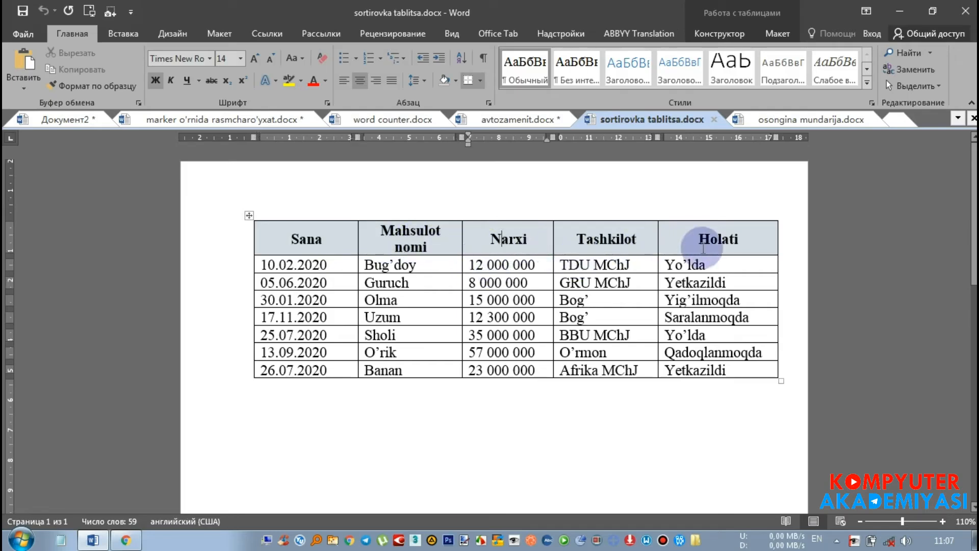
Step: Set the table sort to Sana by type Дата first and Mahsulot nomi by type тексту second
{"action": "left_click", "coordinate": [281, 242]}
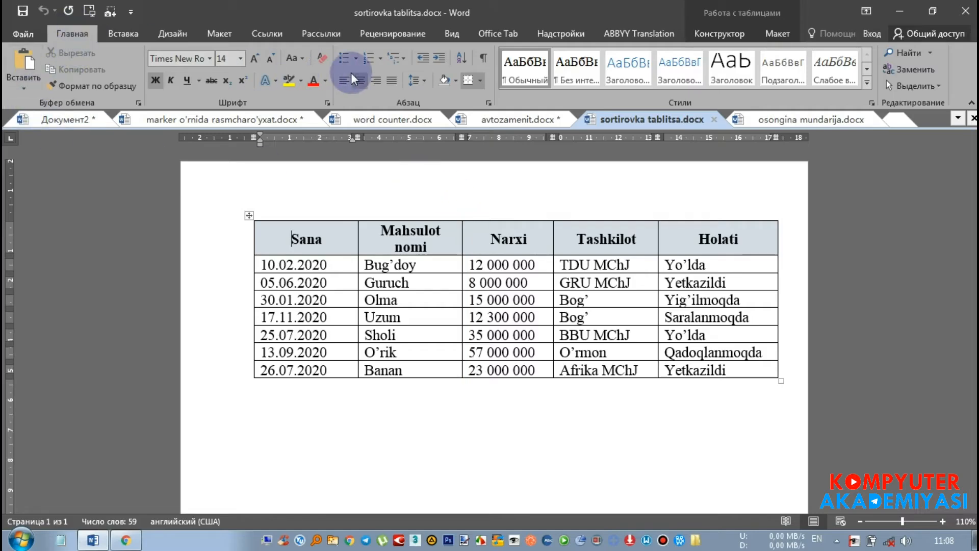
{"action": "left_click", "coordinate": [464, 57]}
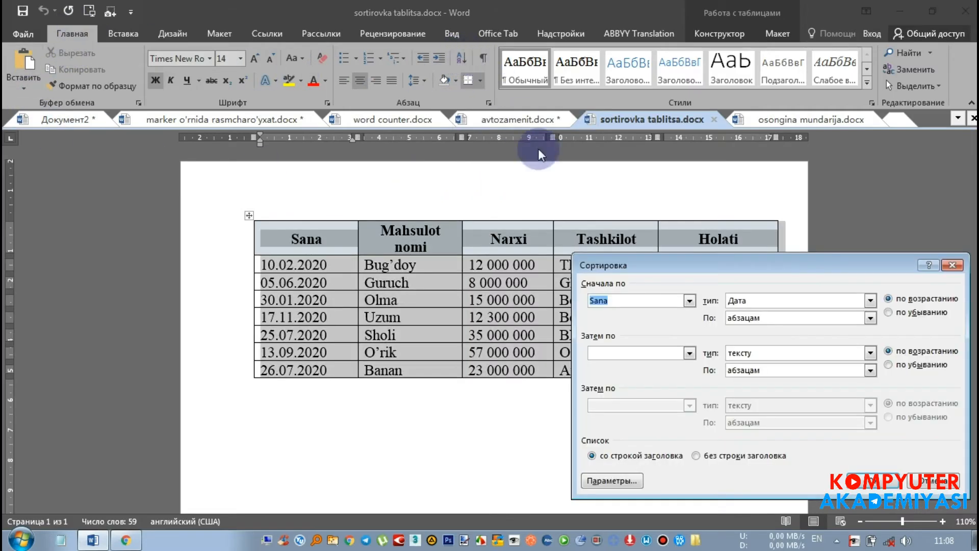
{"action": "left_click_drag", "start_coordinate": [652, 261], "coordinate": [498, 203]}
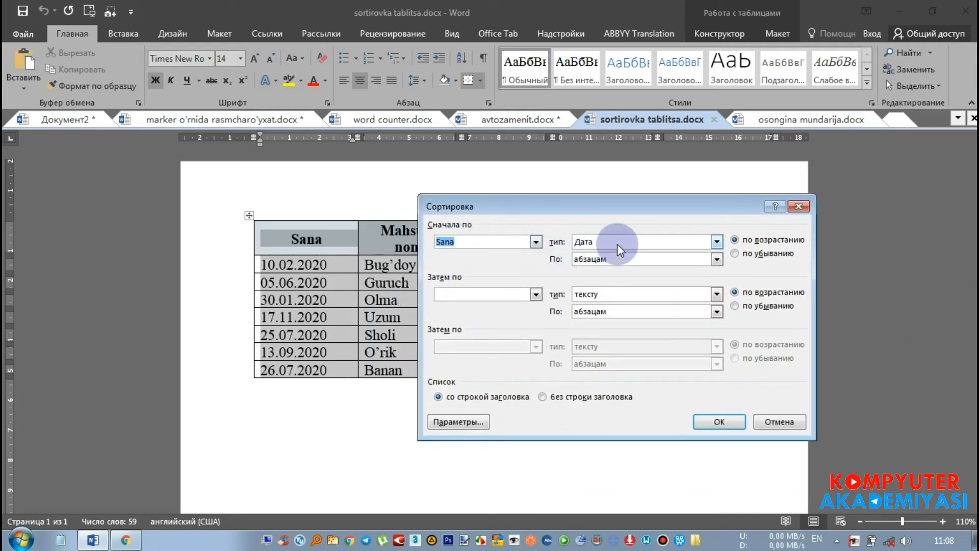
{"action": "left_click", "coordinate": [717, 242]}
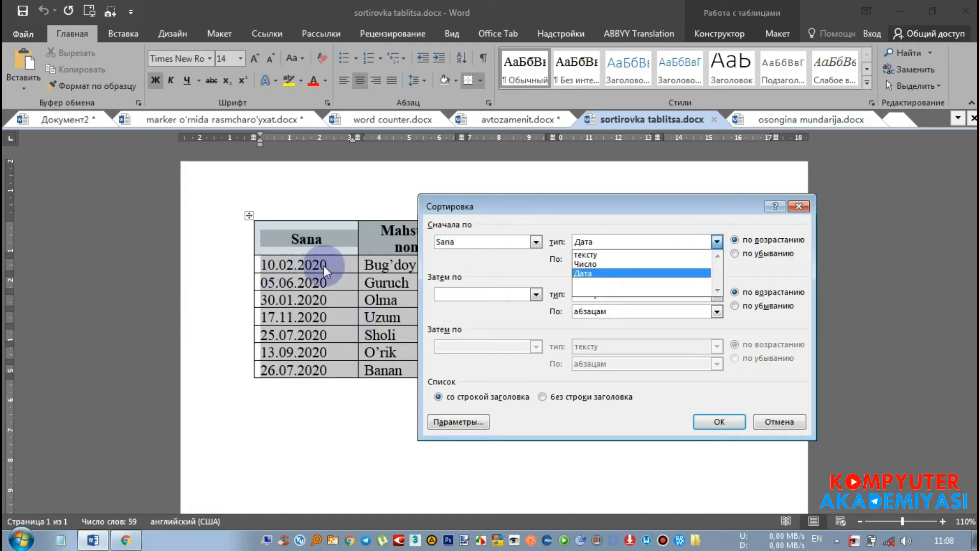
{"action": "left_click", "coordinate": [583, 274]}
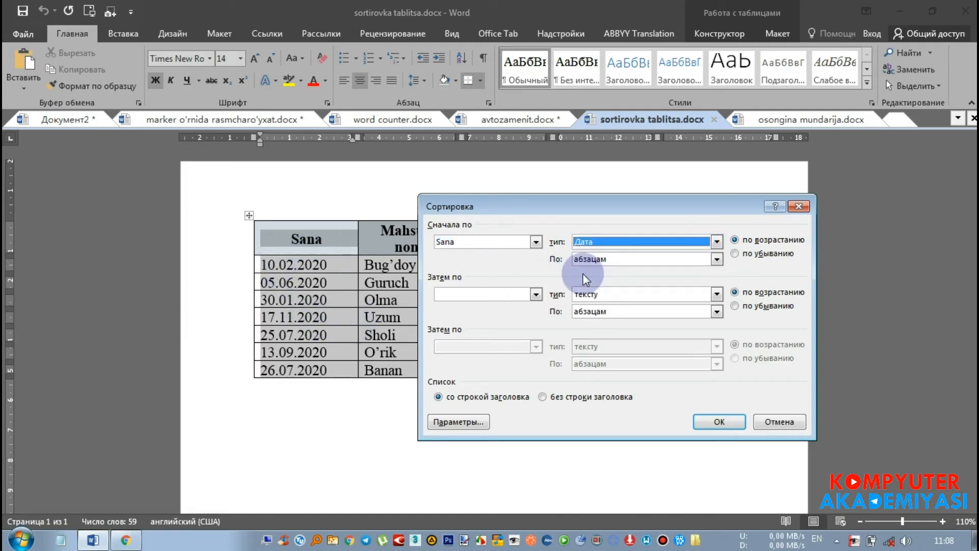
{"action": "left_click", "coordinate": [533, 298]}
{"action": "left_click", "coordinate": [538, 321]}
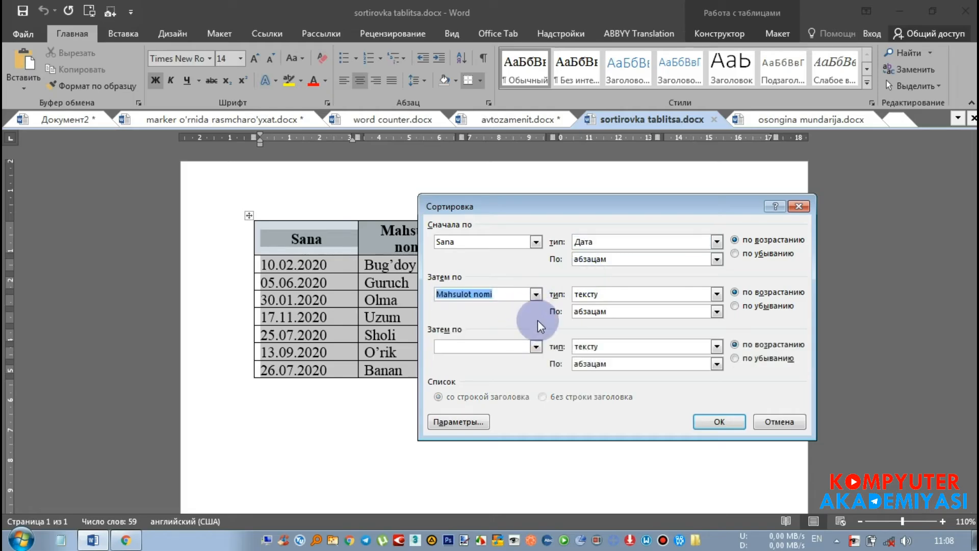
{"action": "left_click", "coordinate": [596, 295]}
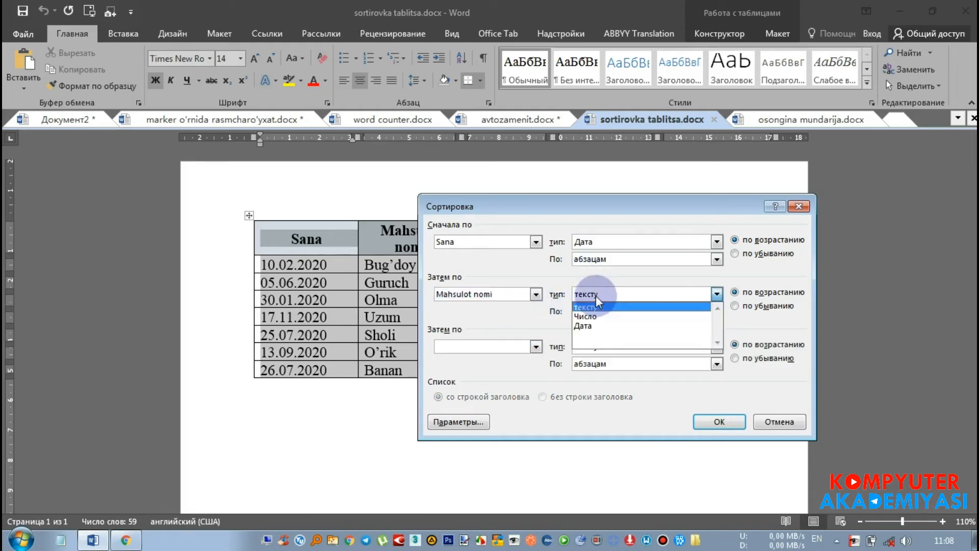
{"action": "left_click", "coordinate": [596, 295]}
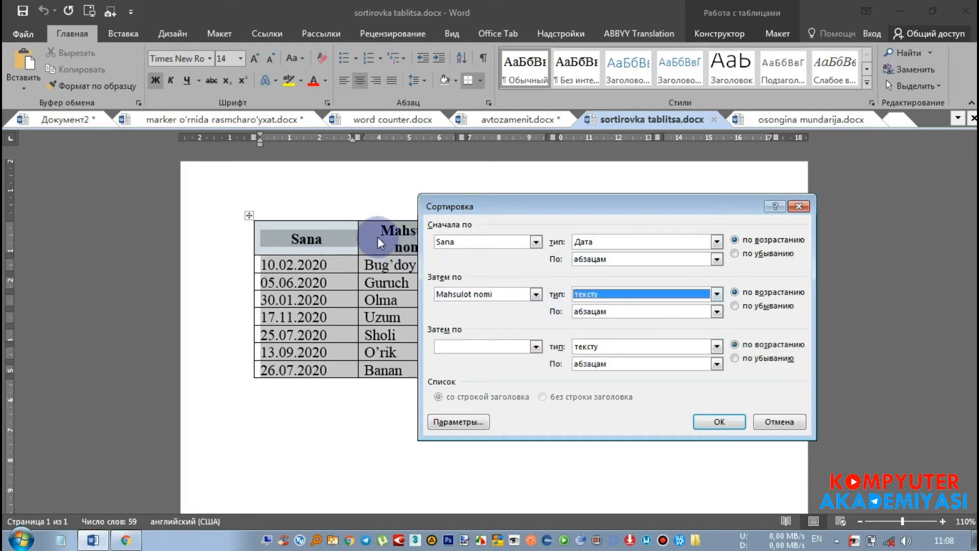
Step: Set Narxi by type Число as the third sort key and apply the sort to the table
{"action": "left_click", "coordinate": [535, 347]}
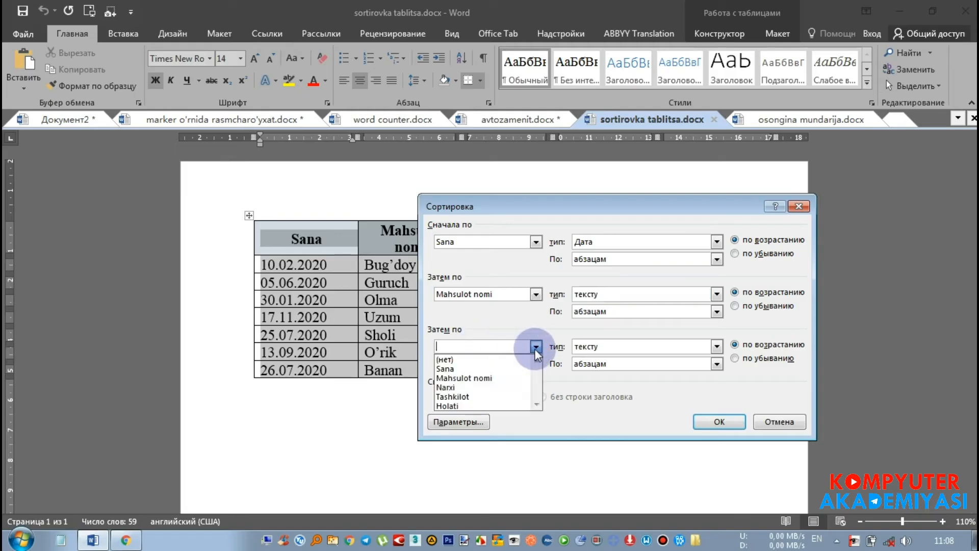
{"action": "left_click", "coordinate": [474, 387]}
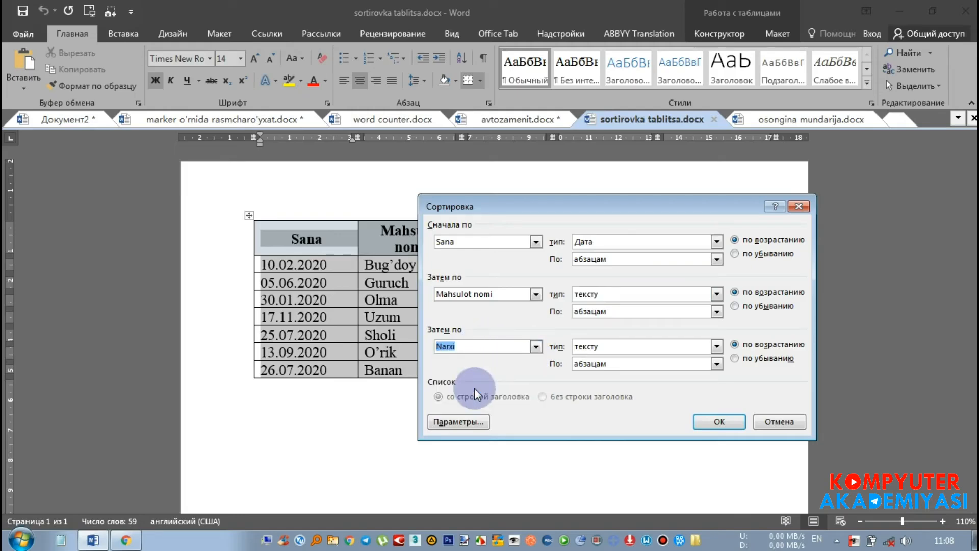
{"action": "left_click", "coordinate": [581, 349]}
{"action": "left_click", "coordinate": [594, 368]}
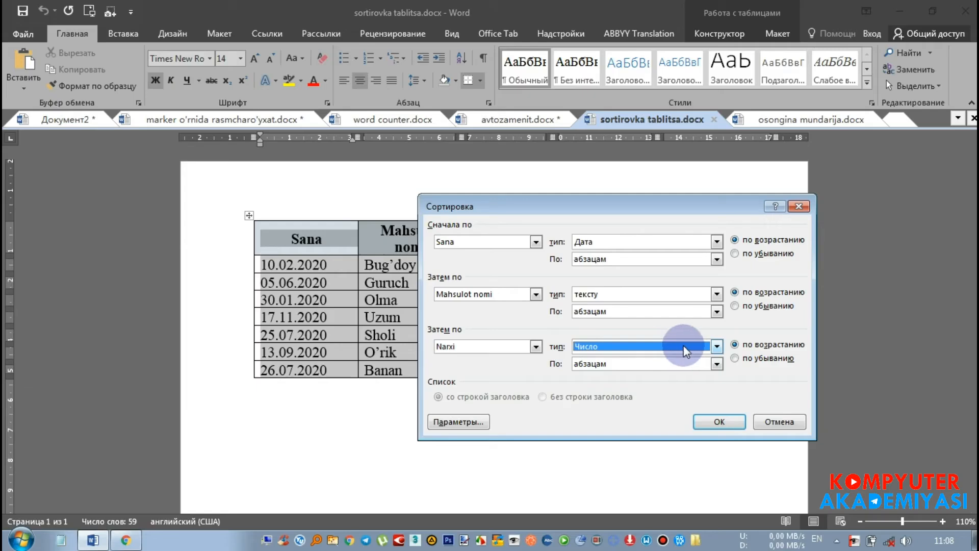
{"action": "left_click", "coordinate": [724, 421]}
Step: Sort the product table by Tashkilot of type тексту as the first key
{"action": "left_click", "coordinate": [283, 267]}
{"action": "left_click", "coordinate": [307, 382]}
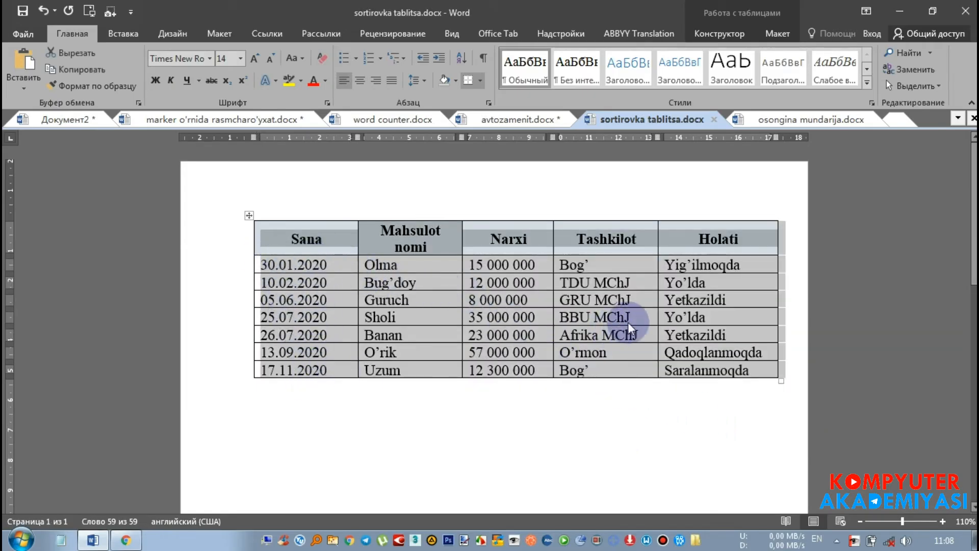
{"action": "left_click", "coordinate": [461, 59]}
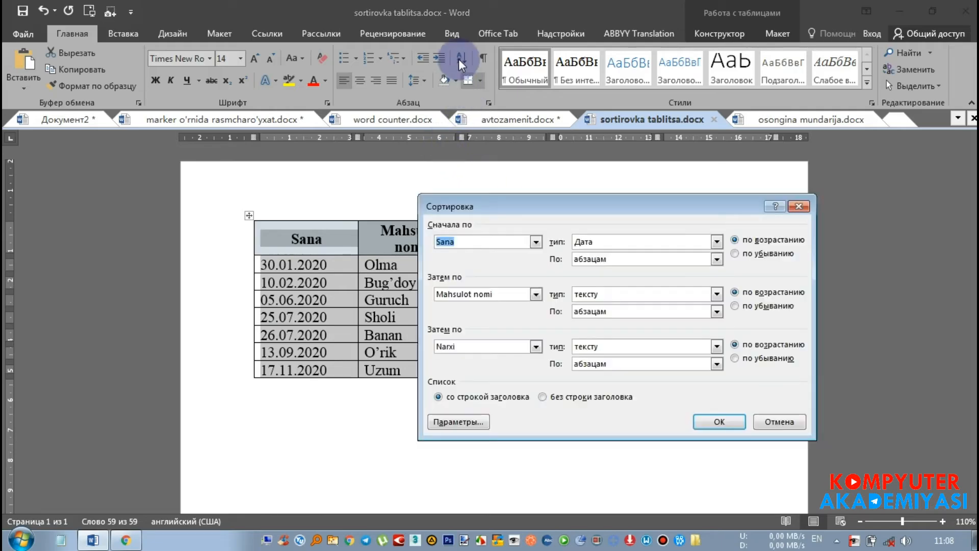
{"action": "left_click", "coordinate": [536, 242]}
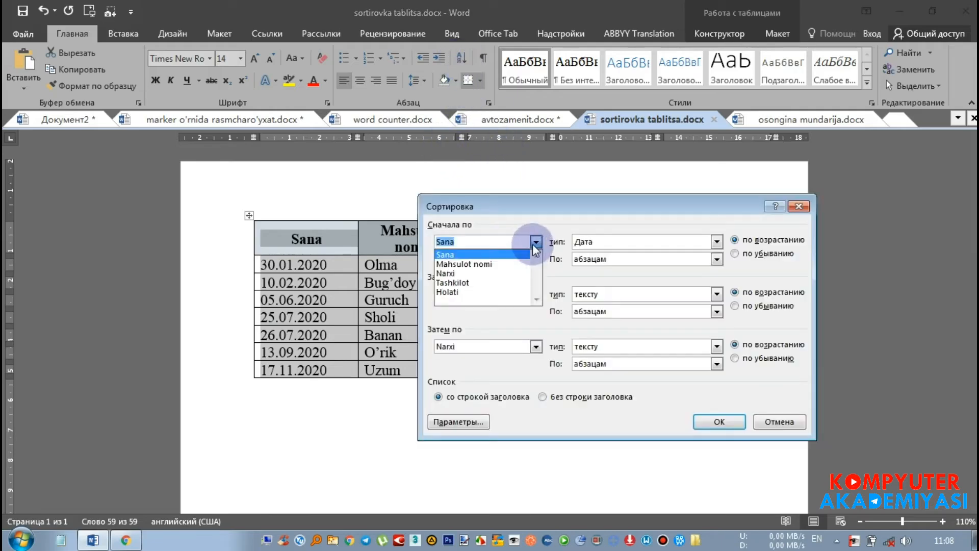
{"action": "left_click", "coordinate": [492, 282]}
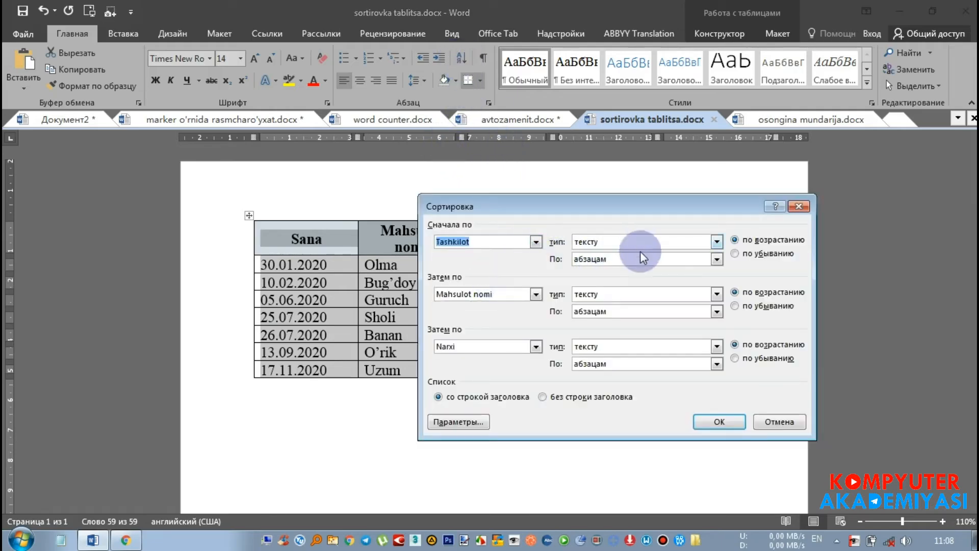
{"action": "left_click", "coordinate": [719, 422]}
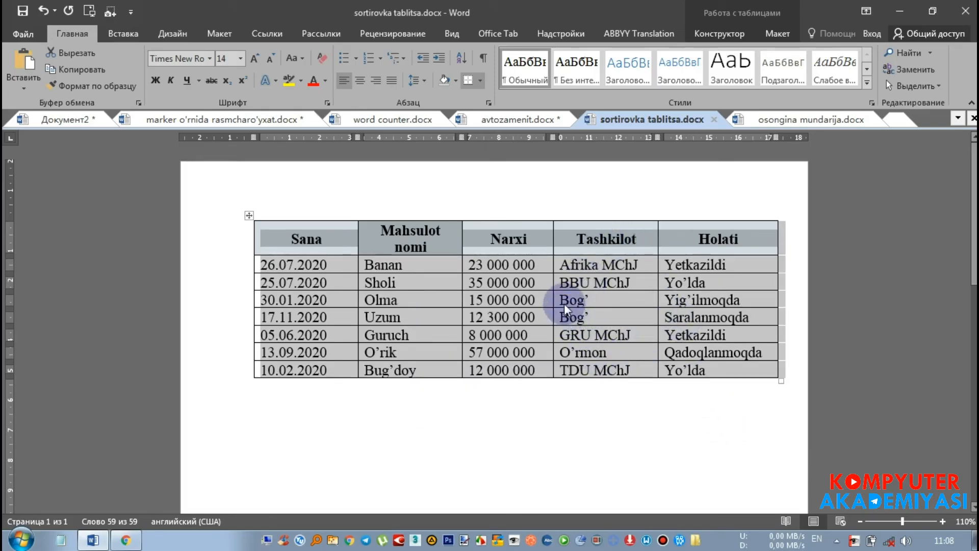
{"action": "left_click", "coordinate": [494, 298]}
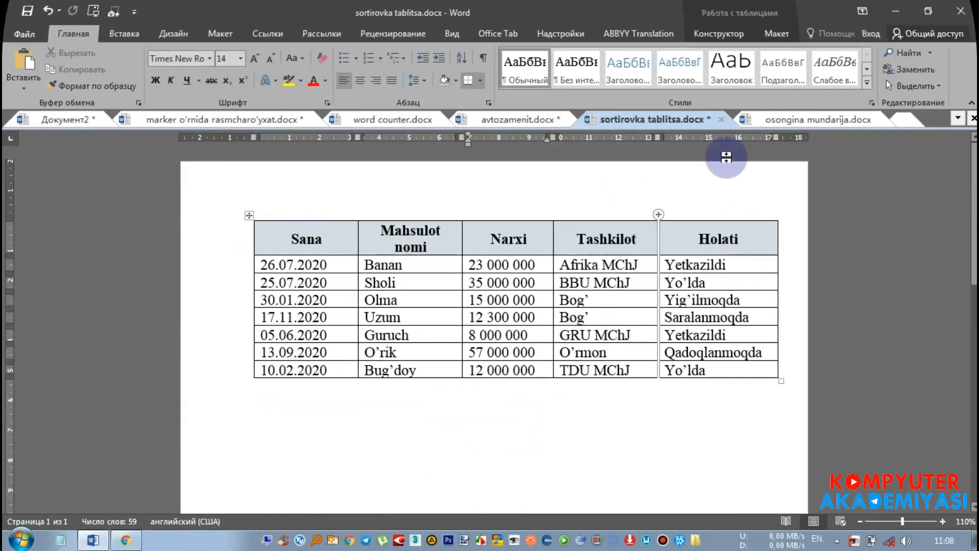
Step: Switch to osongina mundarija.docx, open the Abu Rayhon Beruniy Wikipedia article in the browser and examine its Mundarija contents list
{"action": "left_click", "coordinate": [785, 120]}
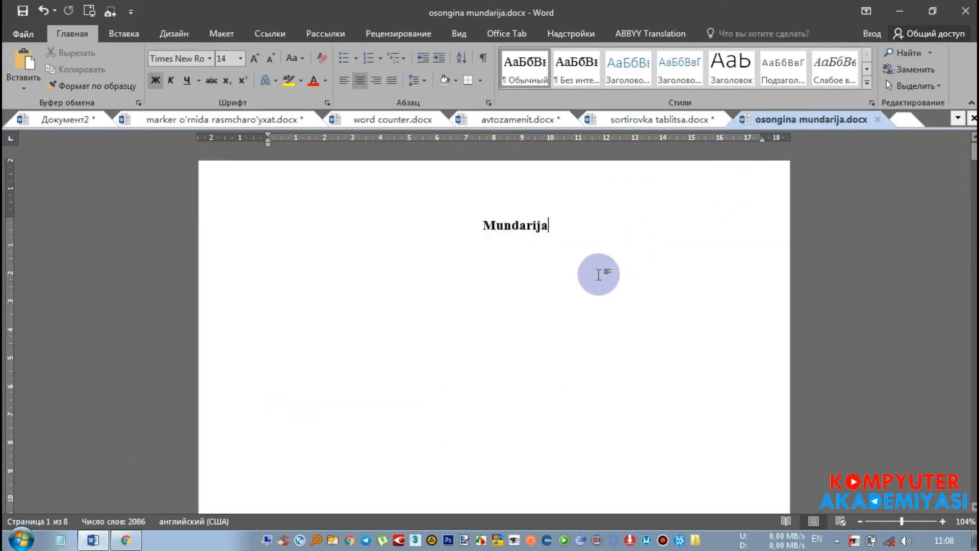
{"action": "left_click", "coordinate": [133, 542]}
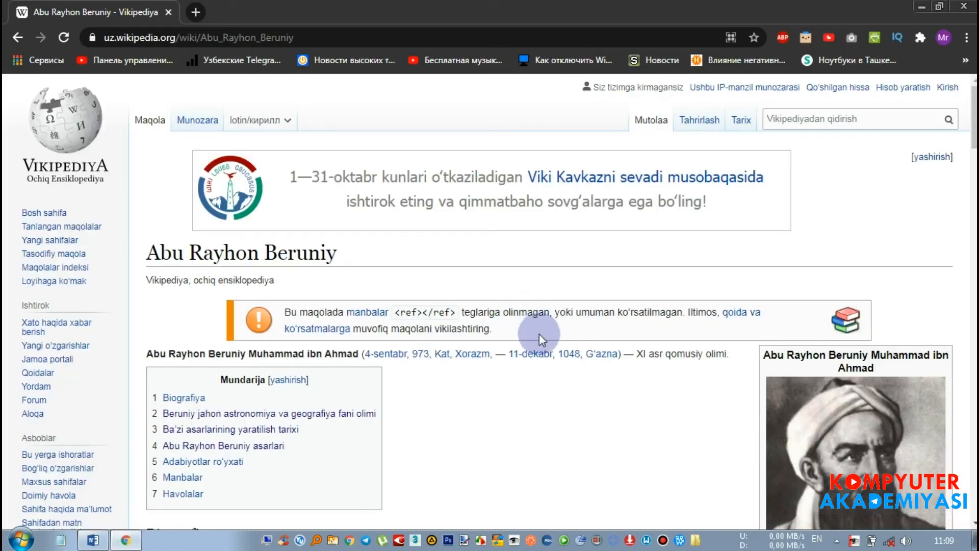
{"action": "scroll", "coordinate": [540, 333], "scroll_direction": "down", "scroll_amount": 8}
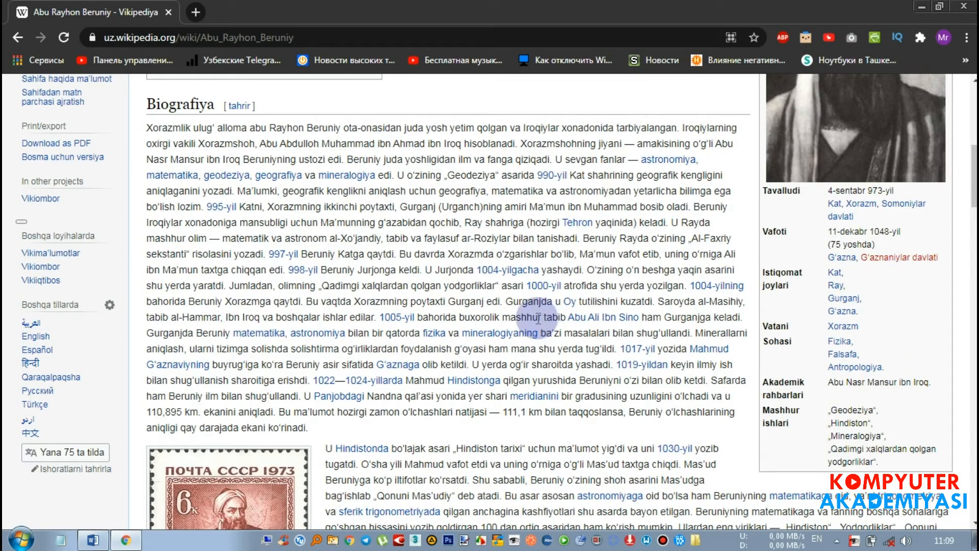
{"action": "scroll", "coordinate": [535, 319], "scroll_direction": "up", "scroll_amount": 8}
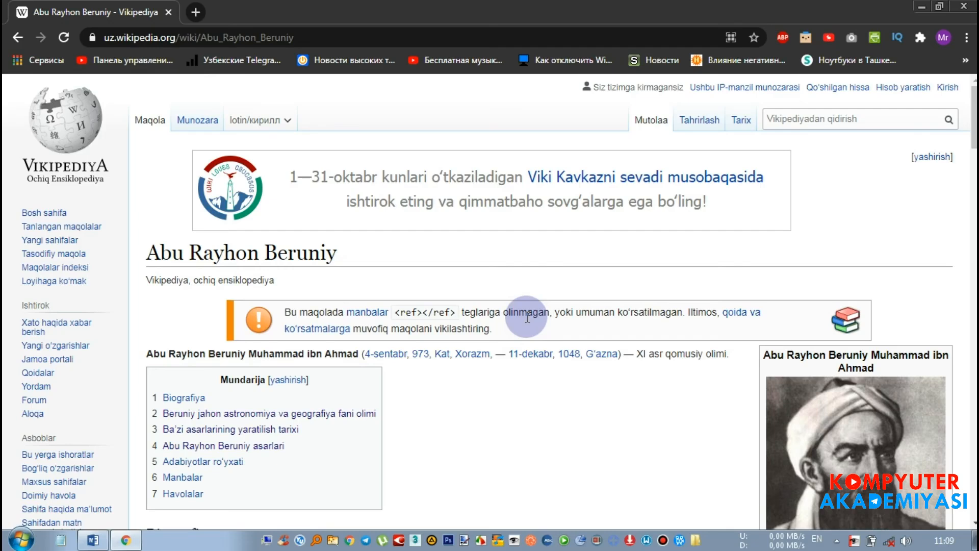
{"action": "scroll", "coordinate": [532, 313], "scroll_direction": "down", "scroll_amount": 6}
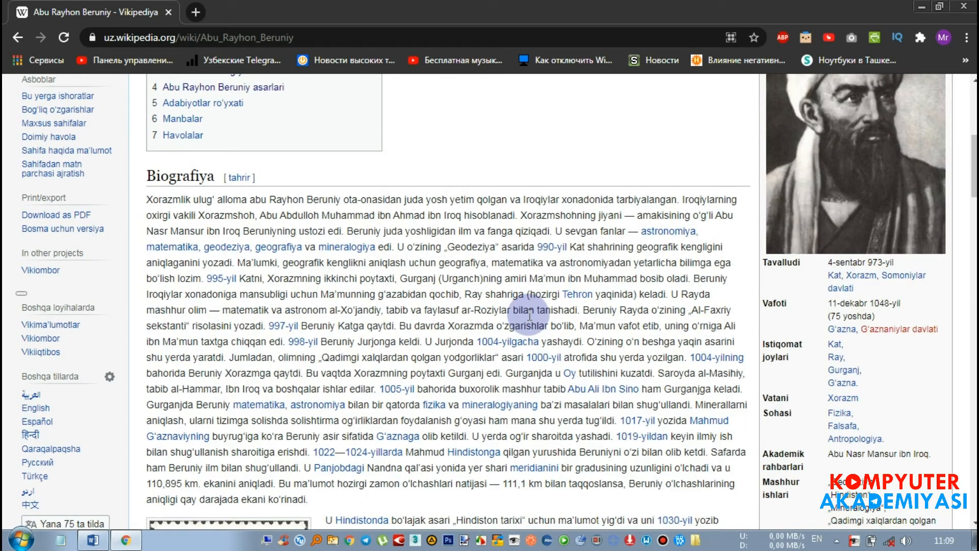
{"action": "scroll", "coordinate": [528, 313], "scroll_direction": "up", "scroll_amount": 2}
{"action": "left_click_drag", "start_coordinate": [217, 168], "coordinate": [257, 170]}
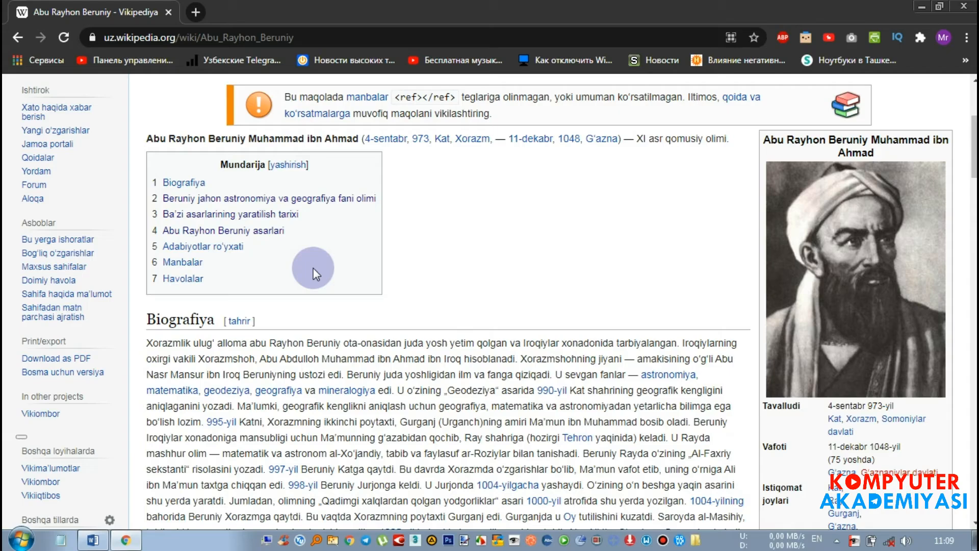
Step: Return to osongina mundarija.docx in Word and display several pages side by side
{"action": "left_click", "coordinate": [130, 544]}
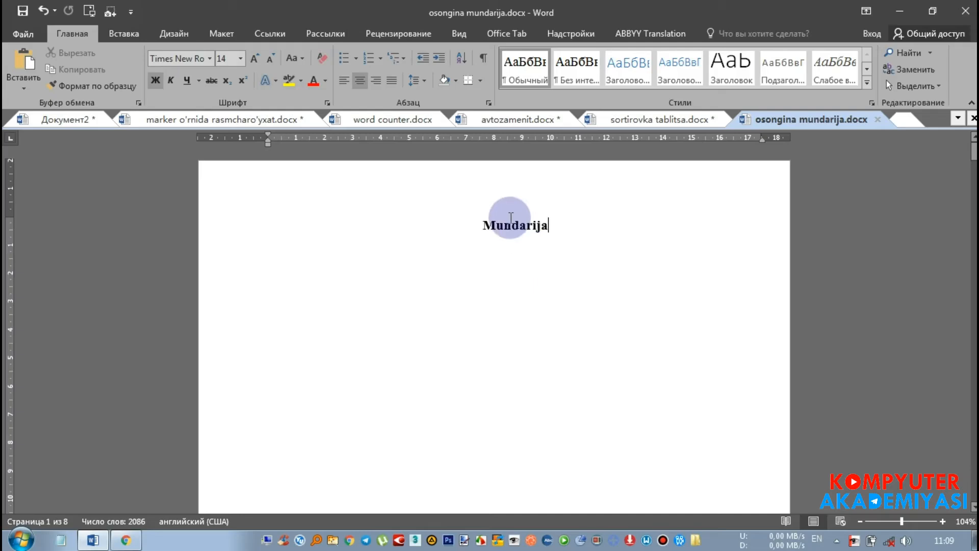
{"action": "left_click", "coordinate": [458, 34]}
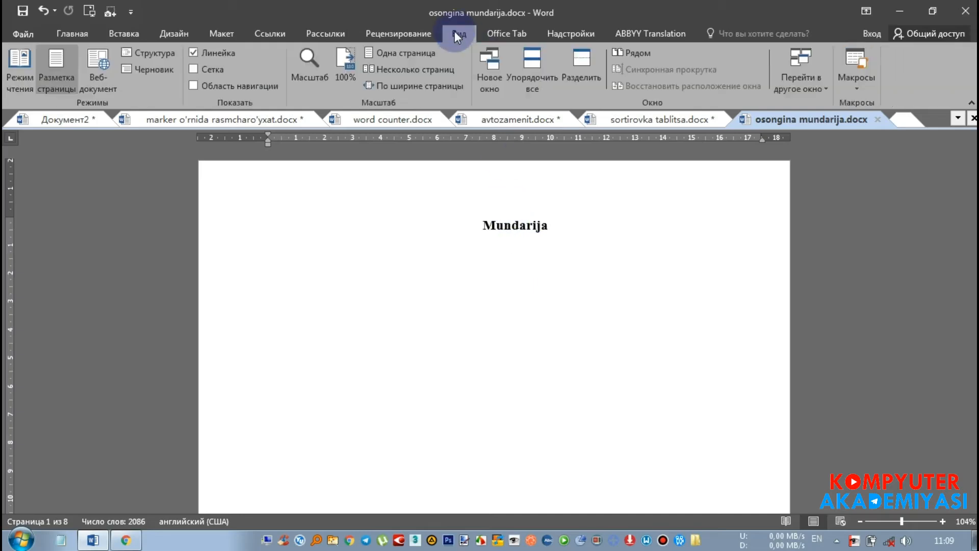
{"action": "left_click", "coordinate": [408, 71]}
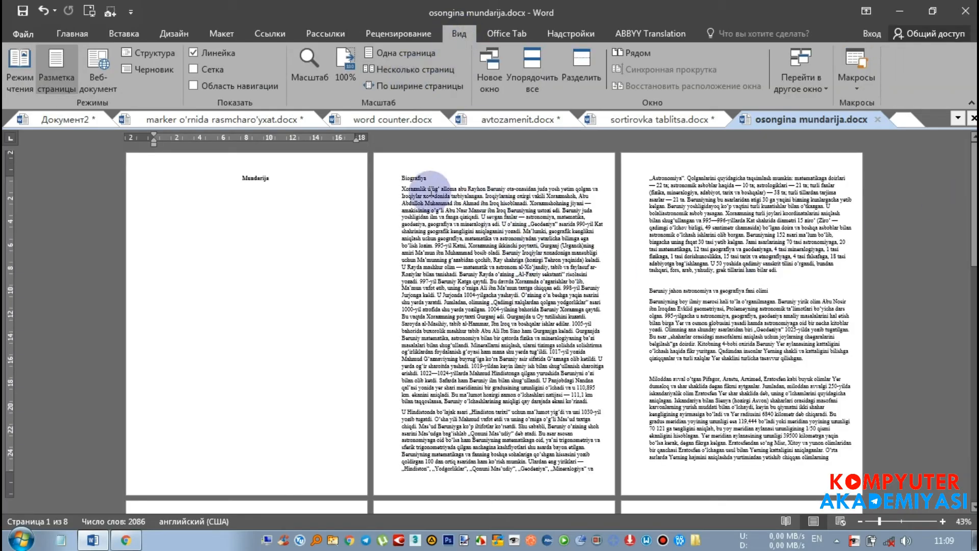
Step: Look through the article's section headings in the browser and return to the Word document
{"action": "left_click", "coordinate": [121, 547]}
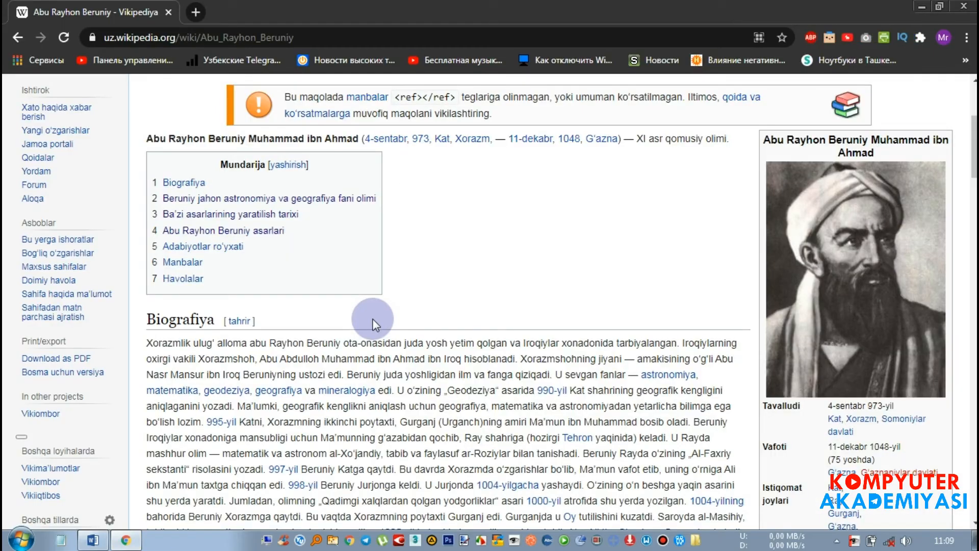
{"action": "scroll", "coordinate": [430, 245], "scroll_direction": "down", "scroll_amount": 8}
{"action": "scroll", "coordinate": [424, 247], "scroll_direction": "down", "scroll_amount": 4}
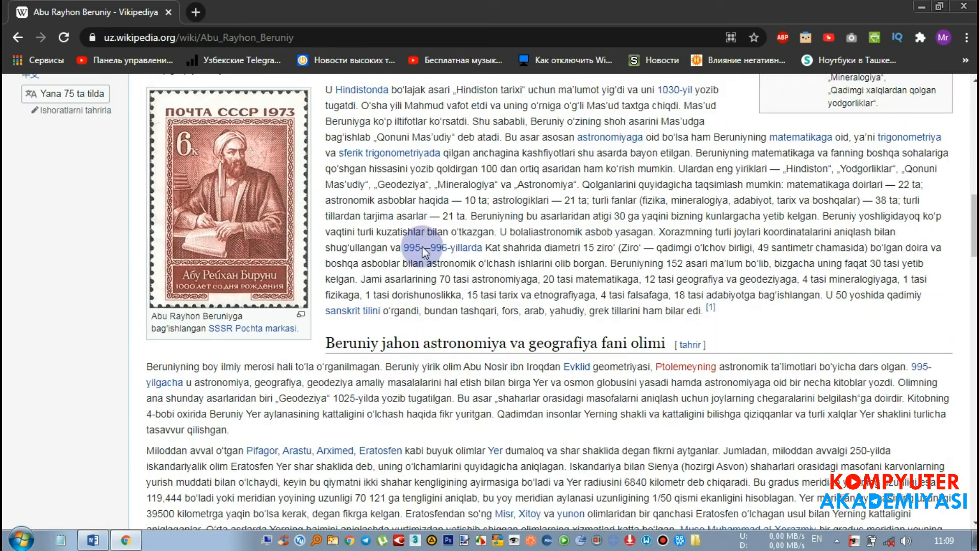
{"action": "scroll", "coordinate": [398, 266], "scroll_direction": "down", "scroll_amount": 7}
{"action": "left_click", "coordinate": [90, 540]}
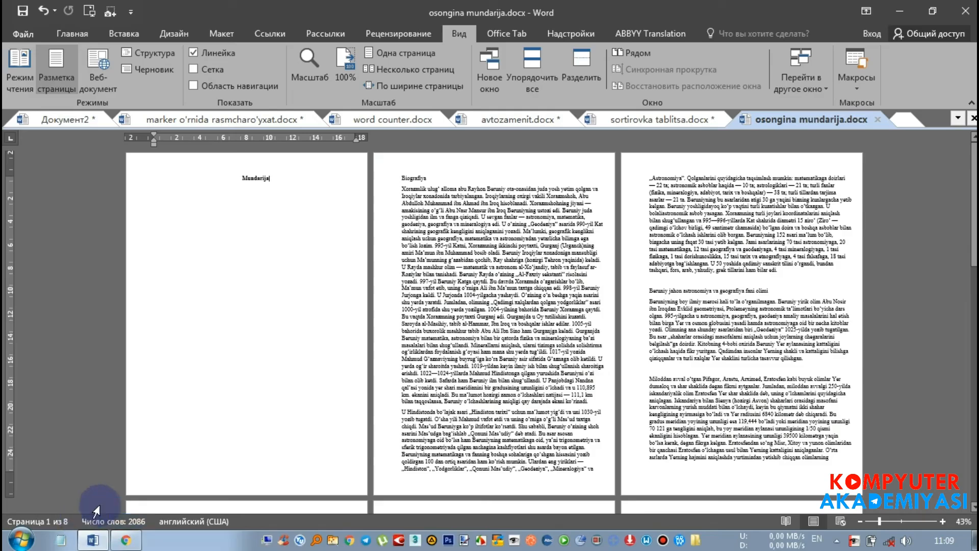
Step: Insert a table with three columns and eight rows below the Mundarija heading
{"action": "left_click", "coordinate": [293, 184]}
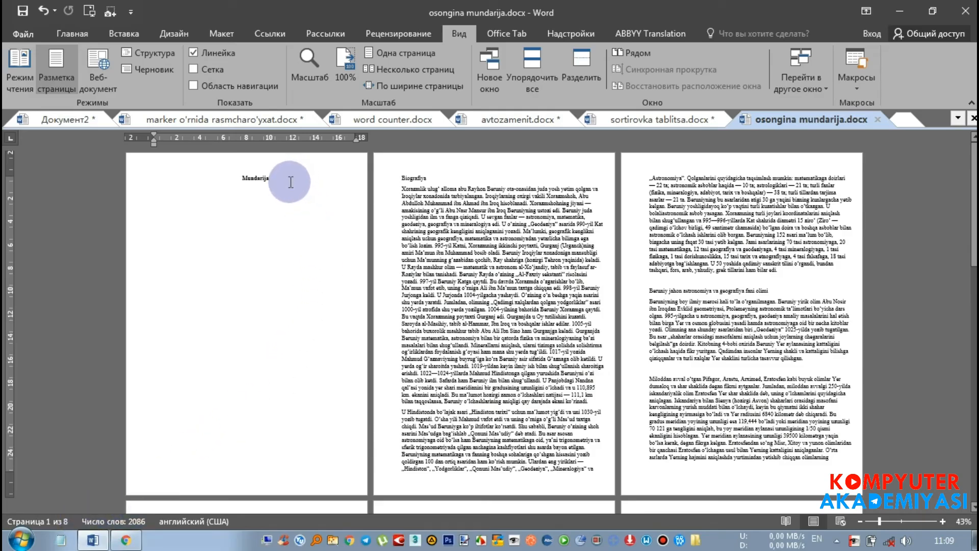
{"action": "scroll", "coordinate": [291, 182], "scroll_direction": "up", "scroll_amount": 5}
{"action": "left_click", "coordinate": [393, 197]}
{"action": "left_click", "coordinate": [401, 210]}
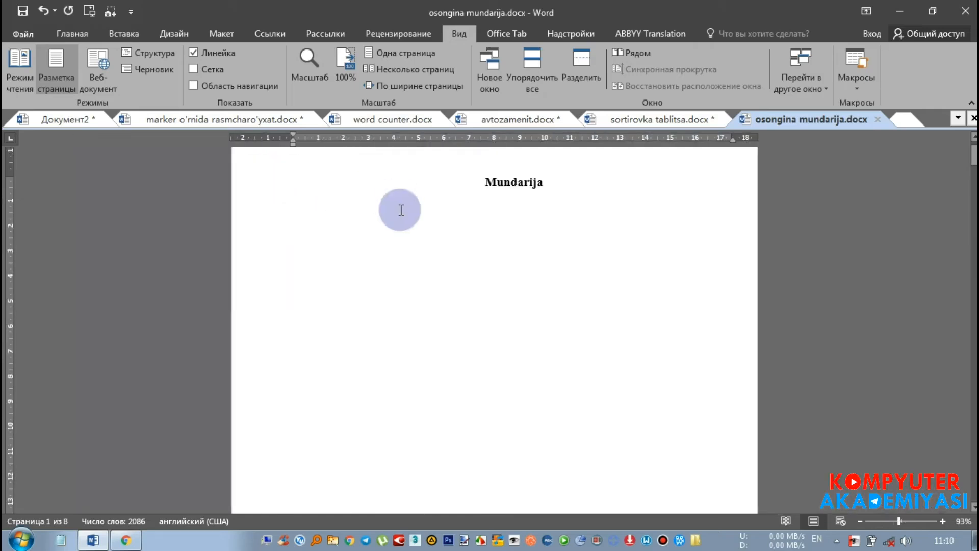
{"action": "left_click", "coordinate": [125, 33]}
{"action": "left_click", "coordinate": [137, 71]}
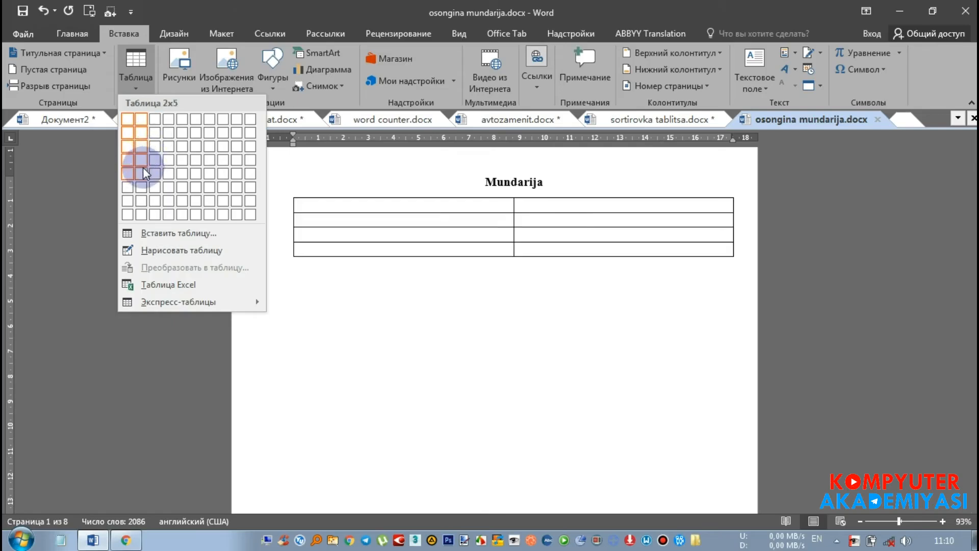
{"action": "left_click", "coordinate": [155, 216]}
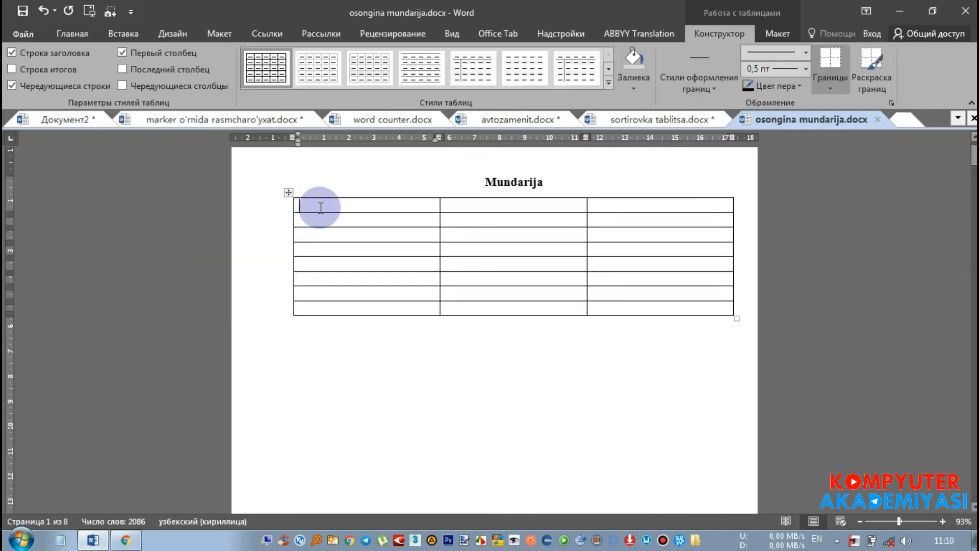
Step: Enter 1 in the table's first cell and narrow the first column to fit the numbering
{"action": "type", "text": "1"}
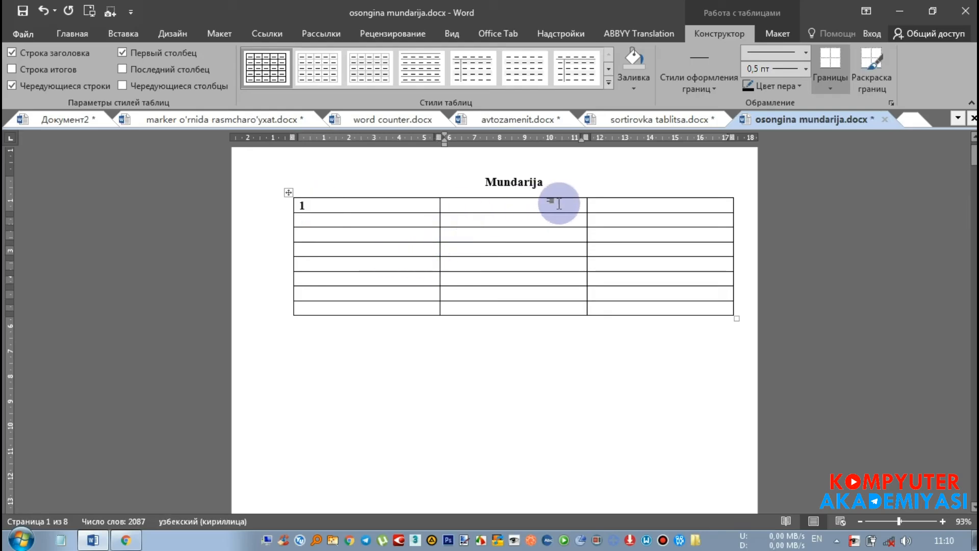
{"action": "left_click", "coordinate": [603, 206]}
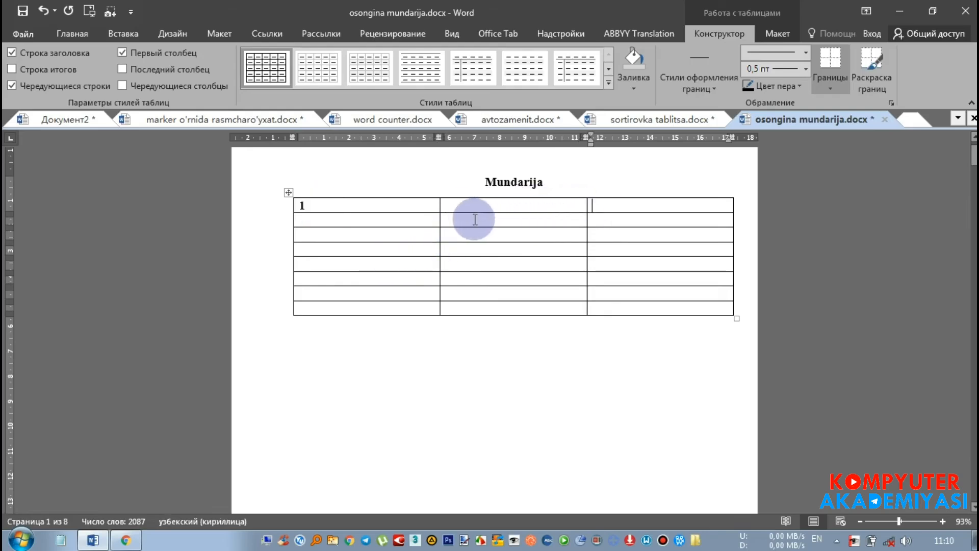
{"action": "left_click_drag", "start_coordinate": [439, 202], "coordinate": [325, 205]}
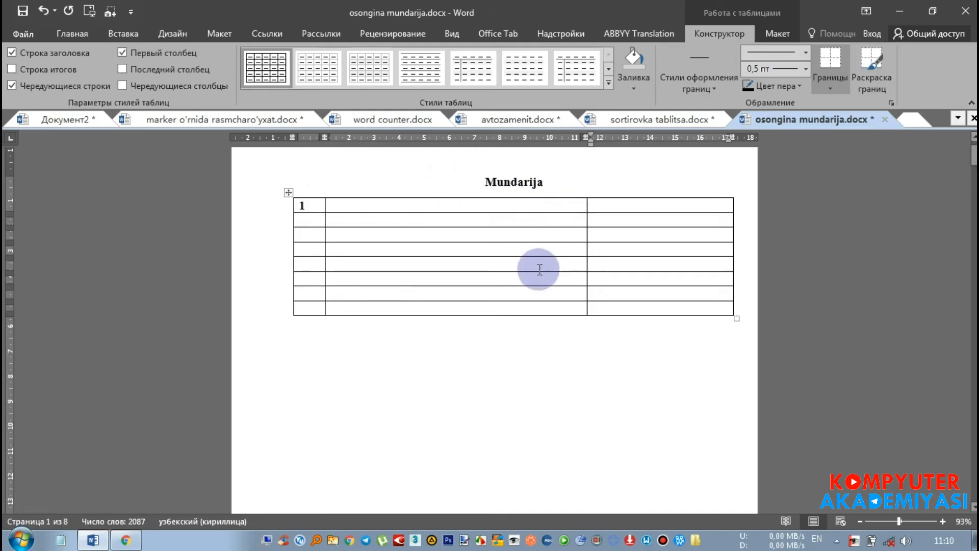
Step: Copy the Biografiya heading from the second page into the first row's middle cell, without an extra line
{"action": "scroll", "coordinate": [537, 276], "scroll_direction": "down", "scroll_amount": 6}
{"action": "scroll", "coordinate": [537, 285], "scroll_direction": "down", "scroll_amount": 4}
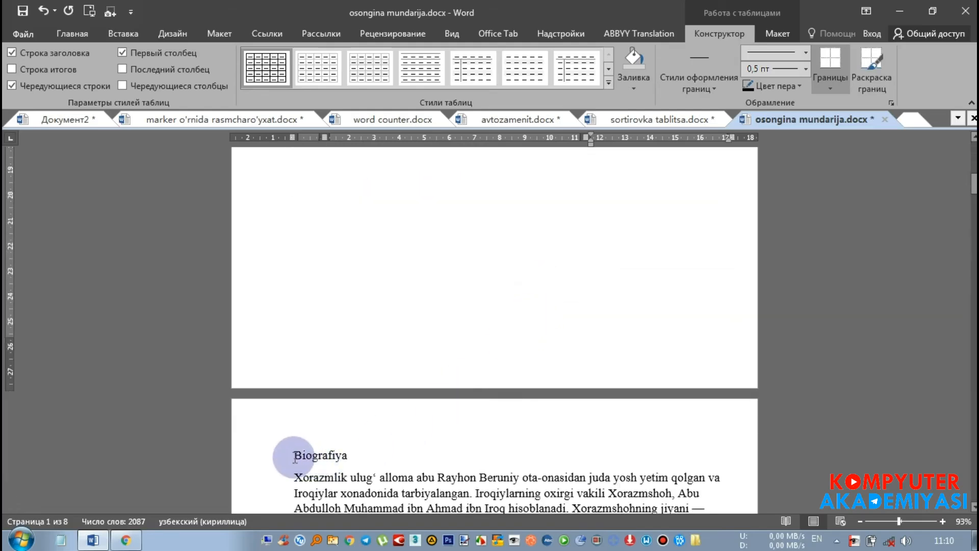
{"action": "left_click_drag", "start_coordinate": [291, 455], "coordinate": [361, 455]}
{"action": "key", "text": "ctrl+c"}
{"action": "scroll", "coordinate": [381, 430], "scroll_direction": "up", "scroll_amount": 10}
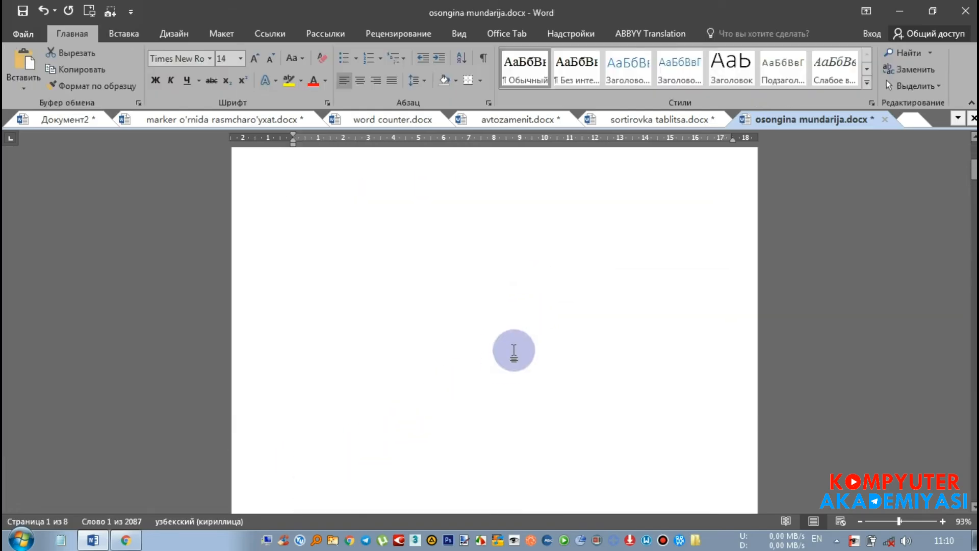
{"action": "left_click", "coordinate": [415, 172]}
{"action": "scroll", "coordinate": [500, 331], "scroll_direction": "up", "scroll_amount": 2}
{"action": "key", "text": "ctrl+v"}
{"action": "key", "text": "BackSpace"}
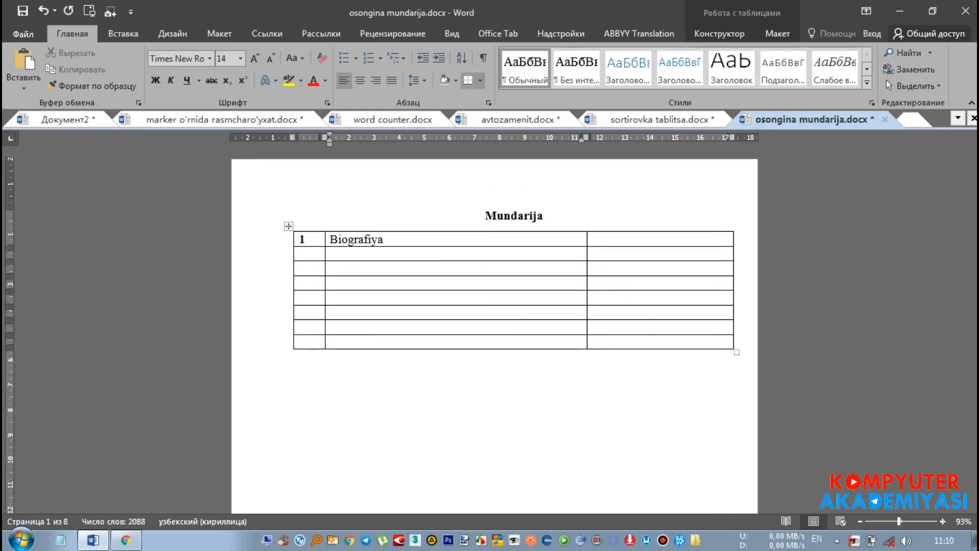
Step: Enter page number 2 in the first row's last cell and narrow both number columns around the title column
{"action": "left_click", "coordinate": [644, 242]}
{"action": "type", "text": "2"}
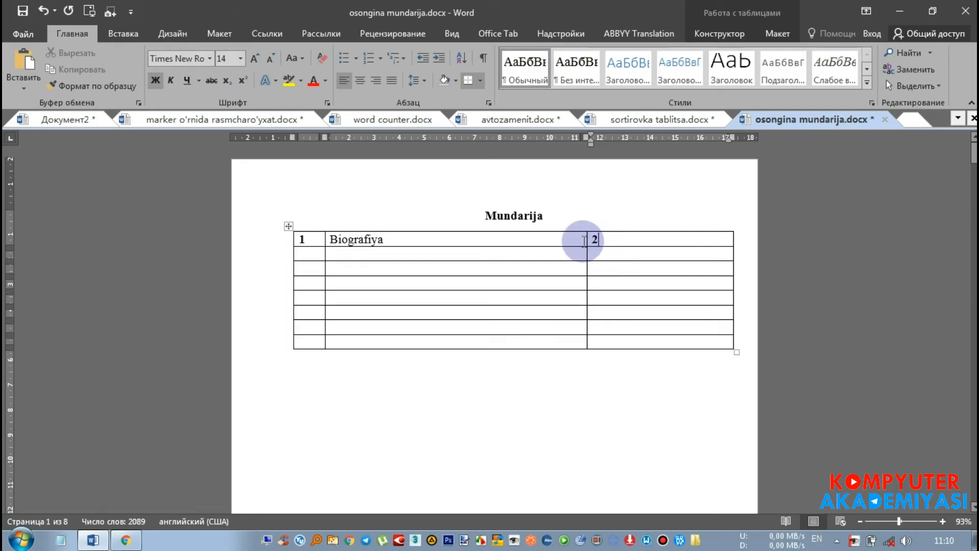
{"action": "left_click_drag", "start_coordinate": [587, 239], "coordinate": [717, 249]}
{"action": "left_click_drag", "start_coordinate": [324, 239], "coordinate": [313, 241]}
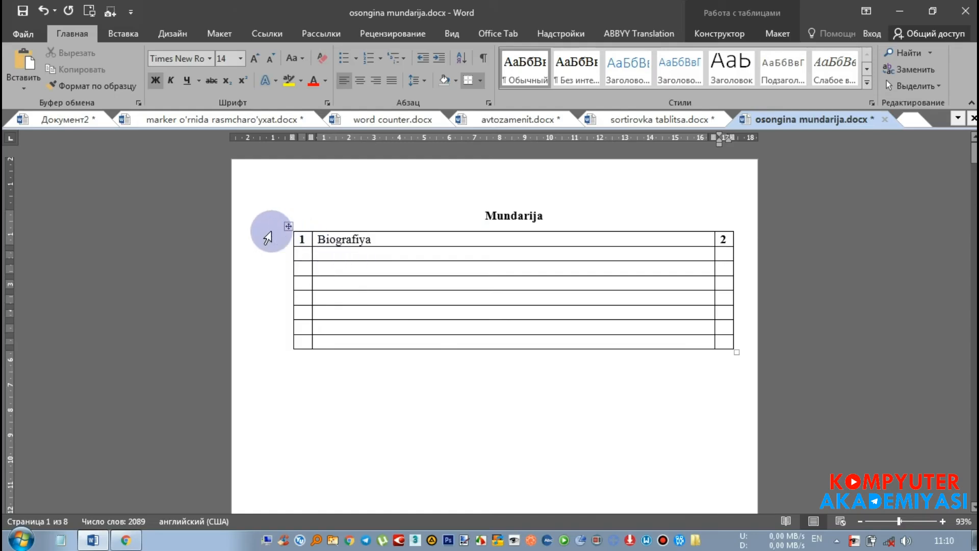
Step: Remove all borders from the contents table and enter the sample text asfddfsdfsdfs in the second row's middle cell
{"action": "left_click", "coordinate": [288, 228]}
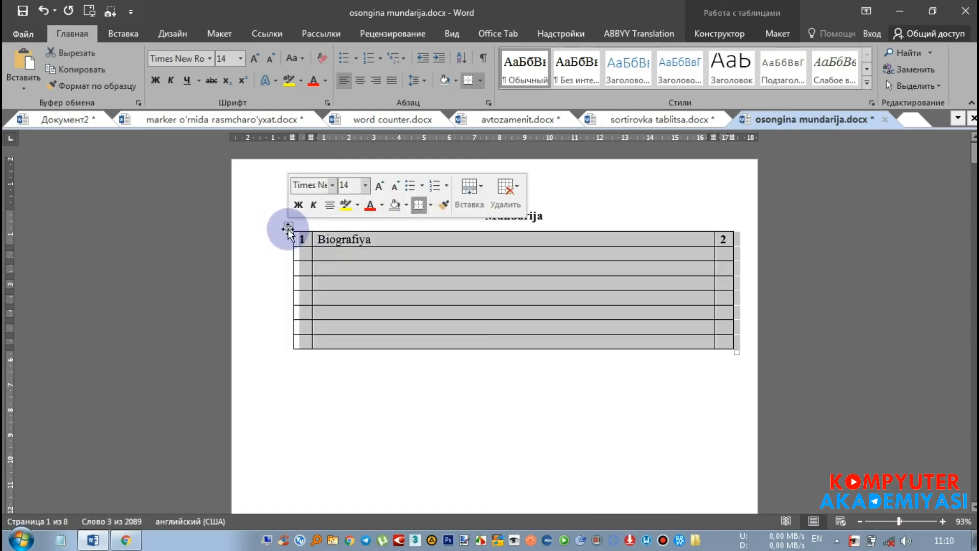
{"action": "left_click", "coordinate": [478, 81]}
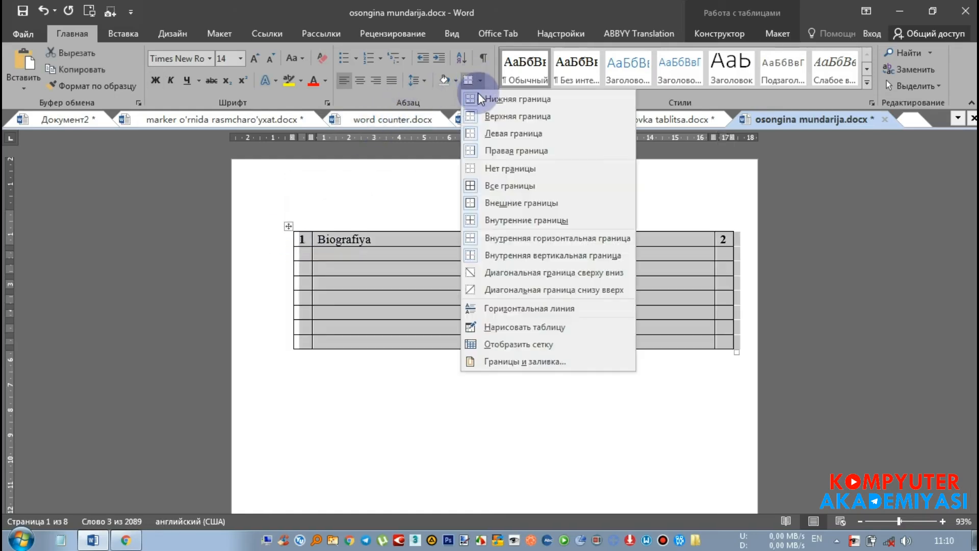
{"action": "left_click", "coordinate": [487, 169]}
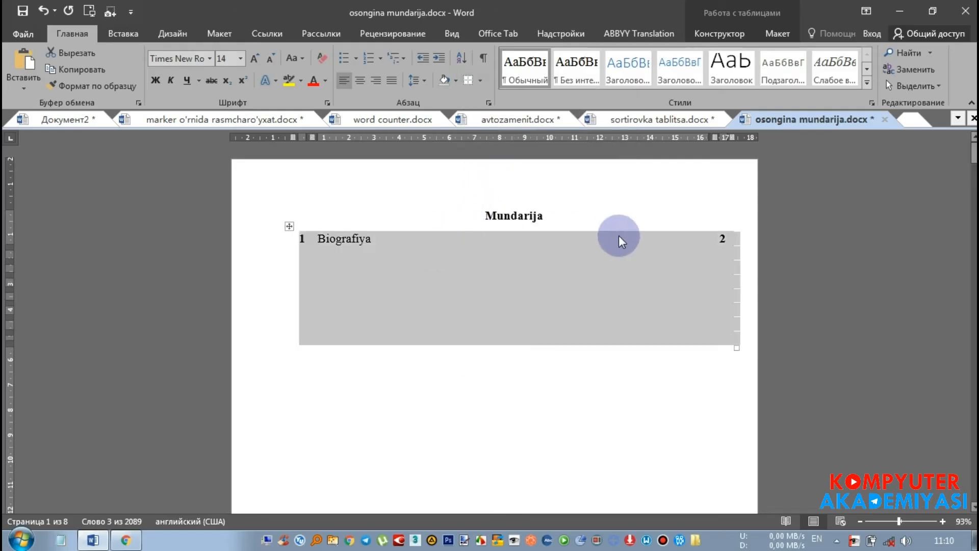
{"action": "left_click", "coordinate": [724, 256]}
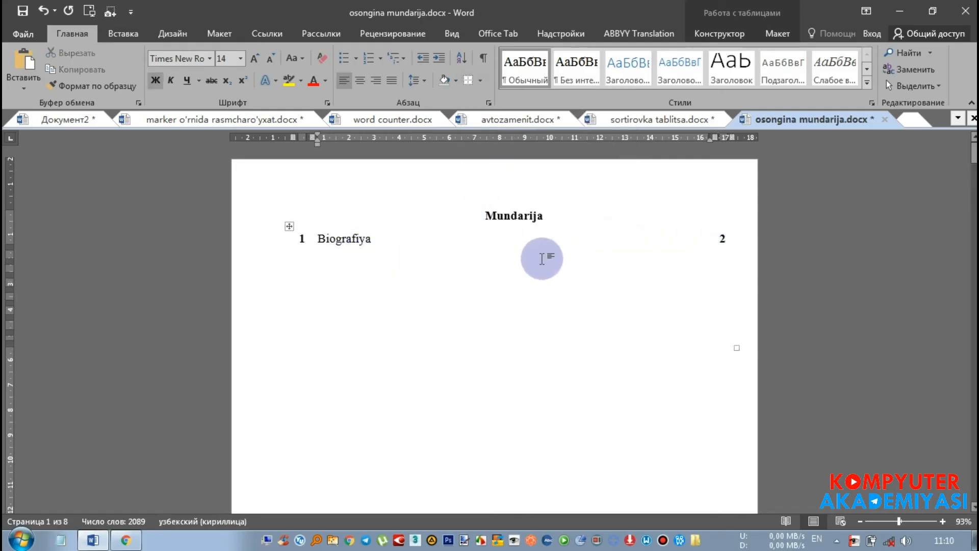
{"action": "type", "text": "asfddfsdfsdfs"}
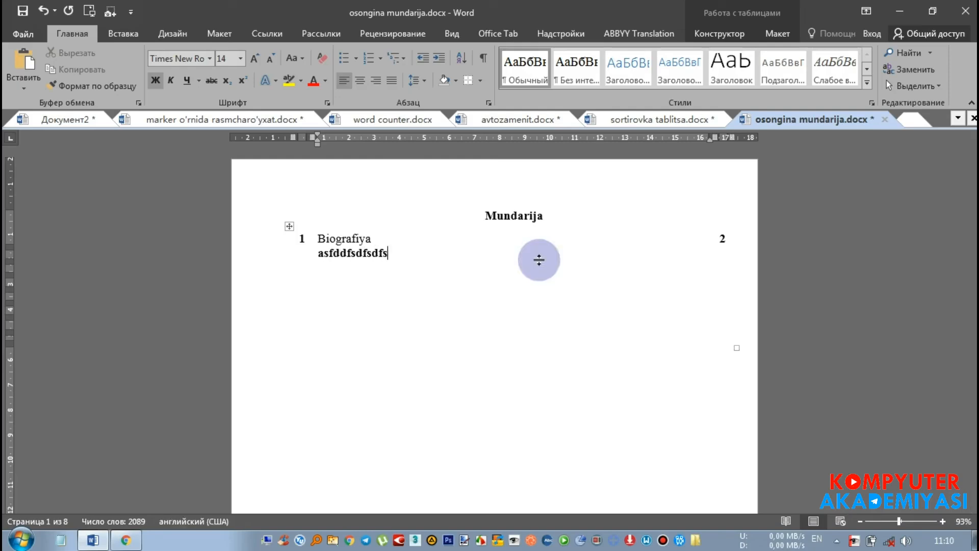
Step: Finish the second row's sample text, enter page number 7 in its last cell, and delete the whole manual contents table
{"action": "type", "text": "dfss"}
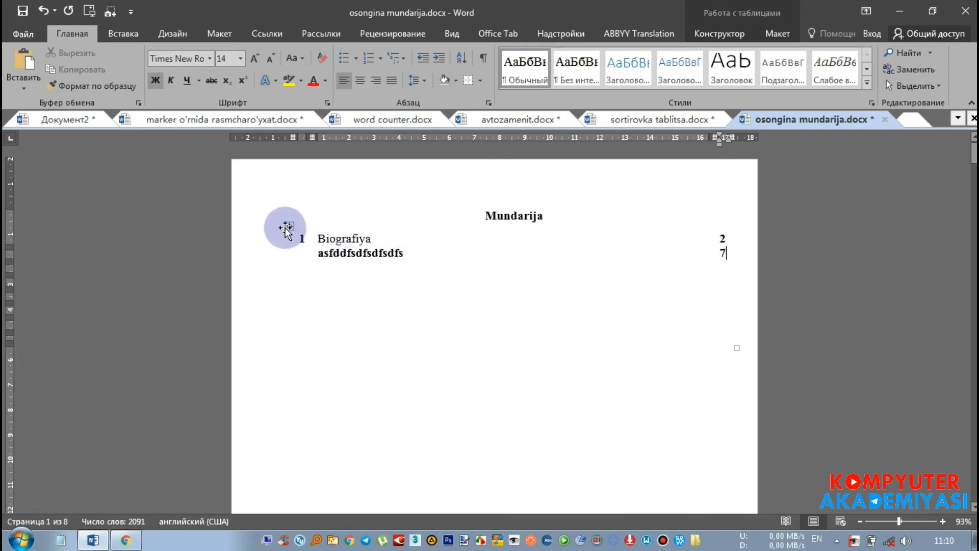
{"action": "left_click", "coordinate": [286, 228]}
{"action": "key", "text": "BackSpace"}
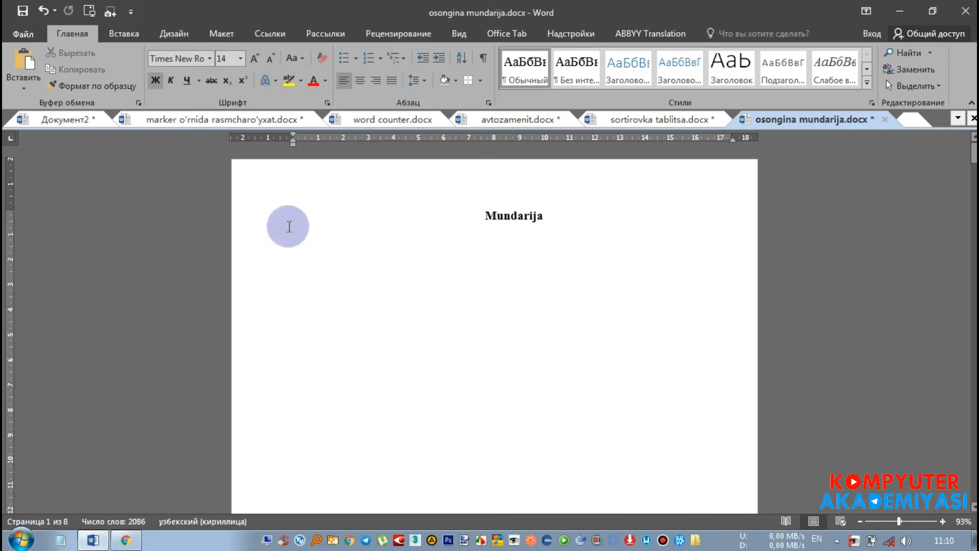
Step: Apply the Heading 1 style to the Biografiya title on the second page, centre it and add an empty line below
{"action": "scroll", "coordinate": [448, 285], "scroll_direction": "down", "scroll_amount": 8}
{"action": "scroll", "coordinate": [438, 294], "scroll_direction": "down", "scroll_amount": 2}
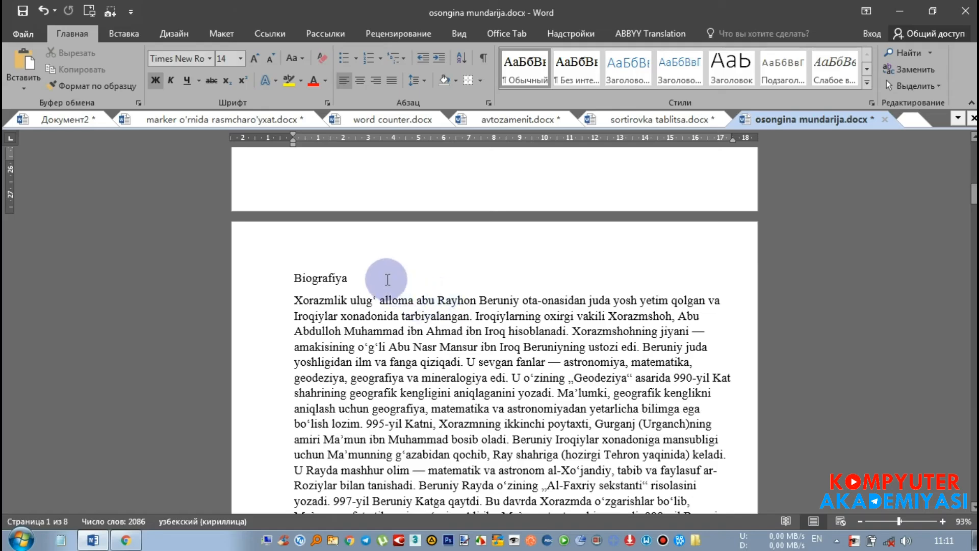
{"action": "left_click", "coordinate": [361, 275]}
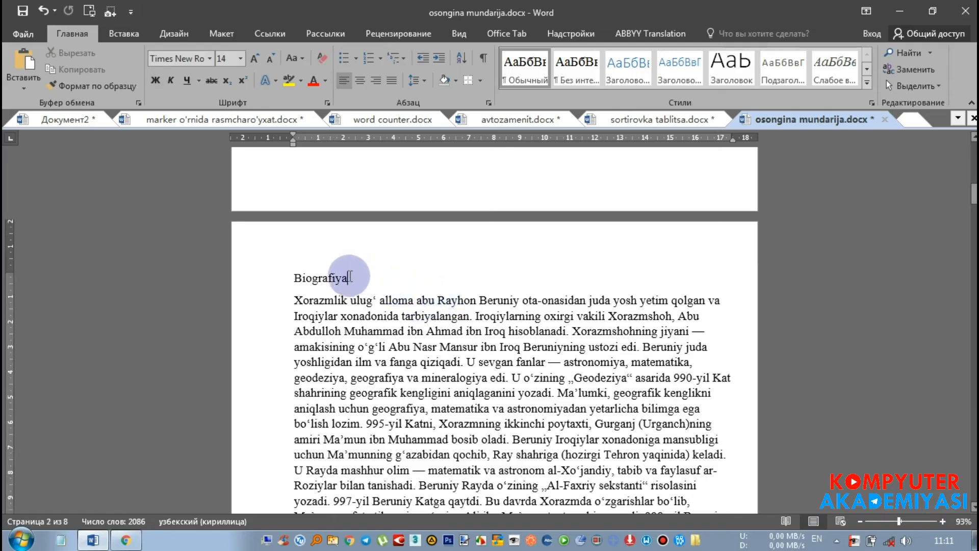
{"action": "left_click_drag", "start_coordinate": [348, 277], "coordinate": [291, 278]}
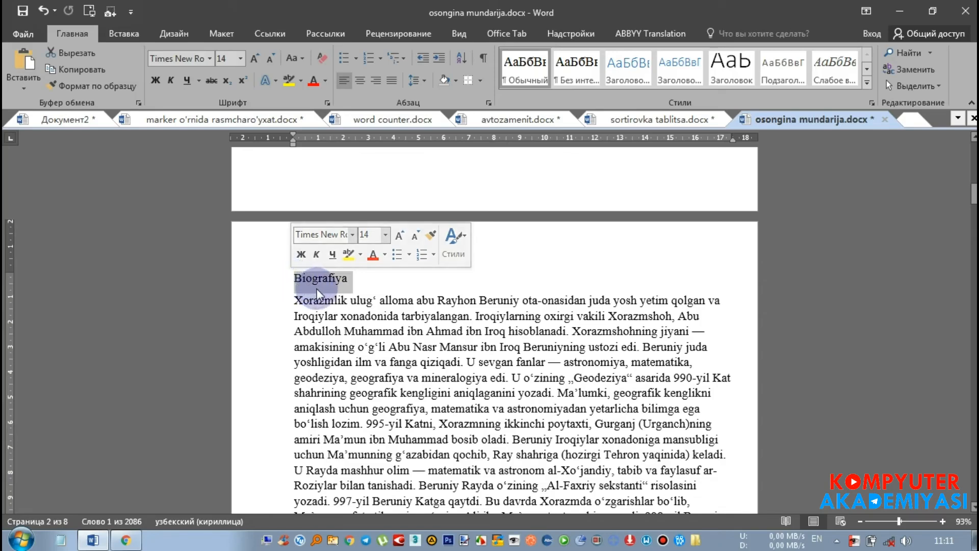
{"action": "left_click", "coordinate": [458, 237]}
{"action": "left_click", "coordinate": [651, 57]}
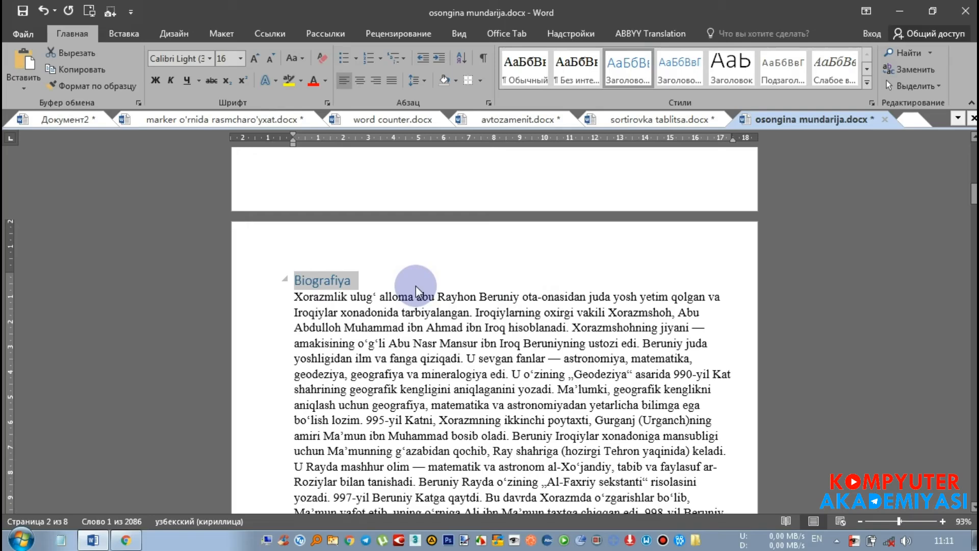
{"action": "left_click", "coordinate": [410, 269]}
{"action": "key", "text": "ctrl+e"}
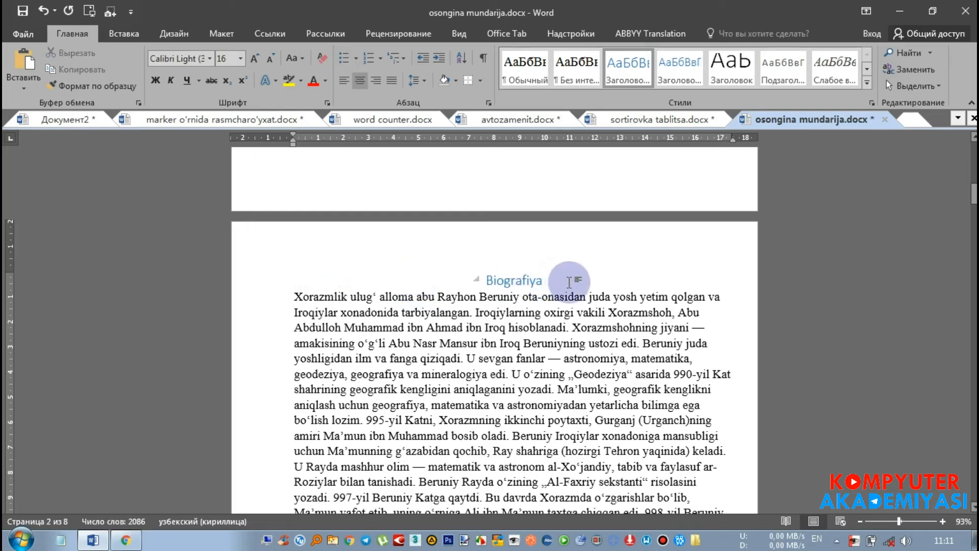
{"action": "key", "text": "Return"}
Step: Apply the Heading 1 style to the title Beruniy jahon astronomiya va geografiya fani olimi and centre it
{"action": "scroll", "coordinate": [561, 281], "scroll_direction": "down", "scroll_amount": 4}
{"action": "scroll", "coordinate": [564, 288], "scroll_direction": "down", "scroll_amount": 18}
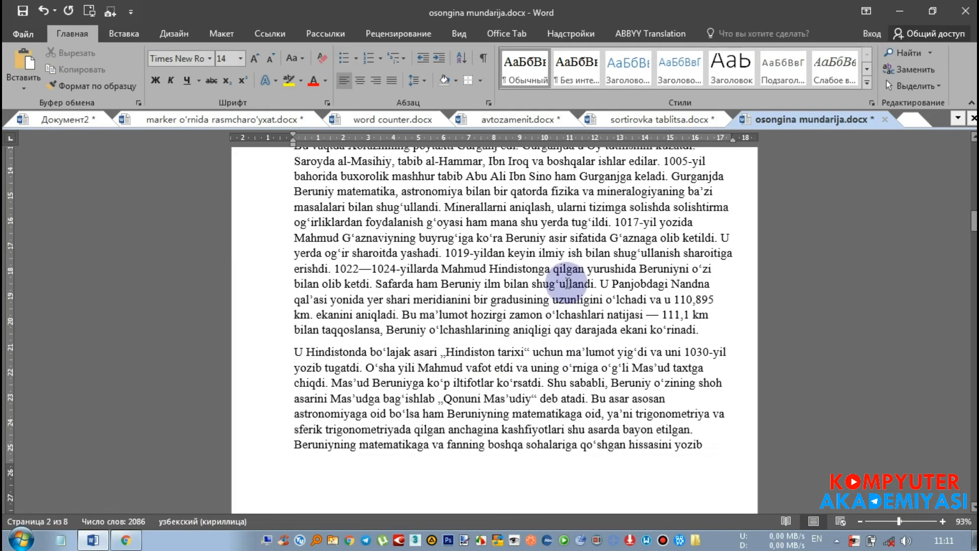
{"action": "left_click_drag", "start_coordinate": [561, 225], "coordinate": [293, 225]}
{"action": "left_click", "coordinate": [689, 93]}
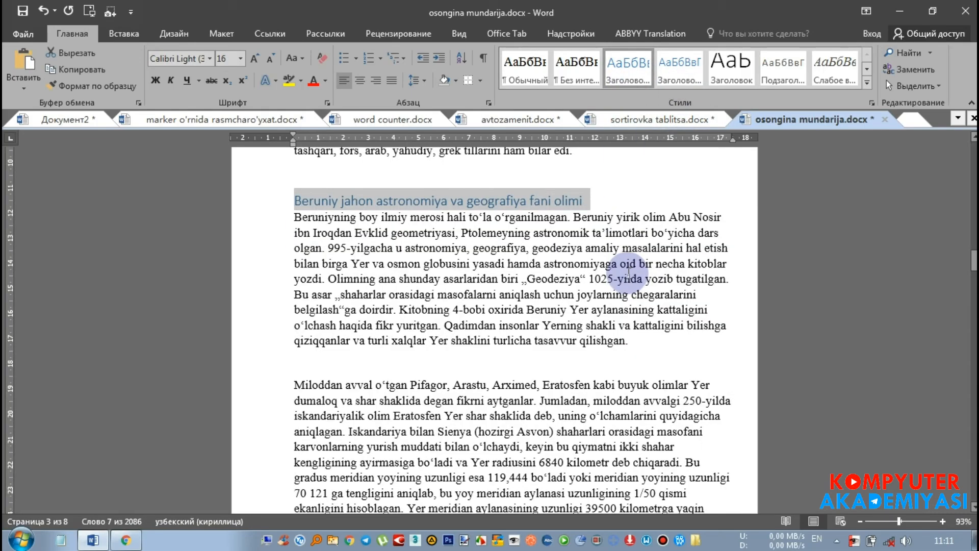
Step: Apply the Heading 1 style to the title Ba’zi asarlarining yaratilish tarixi and centre it
{"action": "scroll", "coordinate": [556, 255], "scroll_direction": "down", "scroll_amount": 15}
{"action": "scroll", "coordinate": [555, 304], "scroll_direction": "down", "scroll_amount": 10}
{"action": "left_click_drag", "start_coordinate": [462, 284], "coordinate": [294, 284]}
{"action": "left_click", "coordinate": [629, 63]}
Step: Apply the Heading 1 style to the title Abu Rayhon Beruniy asarlari and centre it
{"action": "scroll", "coordinate": [575, 324], "scroll_direction": "down", "scroll_amount": 1}
{"action": "scroll", "coordinate": [576, 324], "scroll_direction": "down", "scroll_amount": 12}
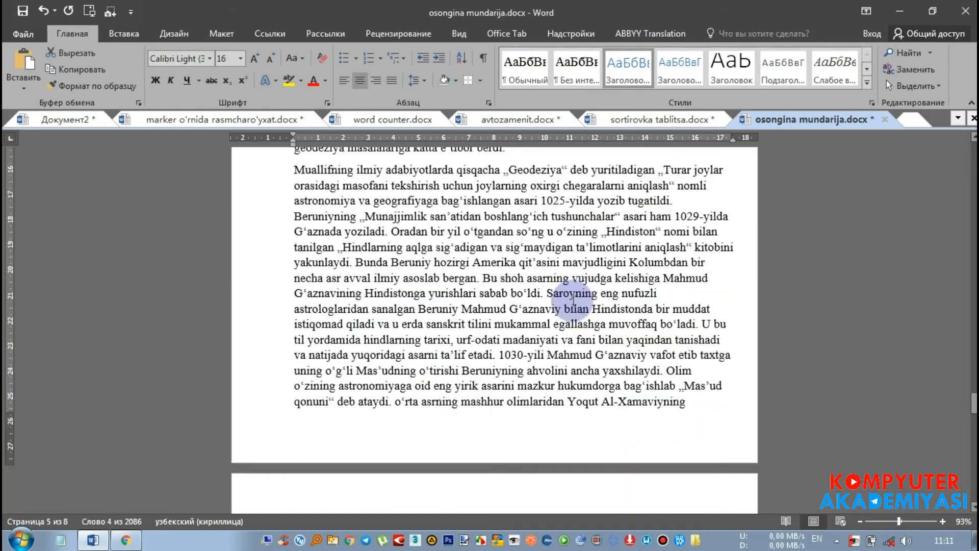
{"action": "left_click_drag", "start_coordinate": [444, 323], "coordinate": [295, 323]}
{"action": "left_click", "coordinate": [626, 80]}
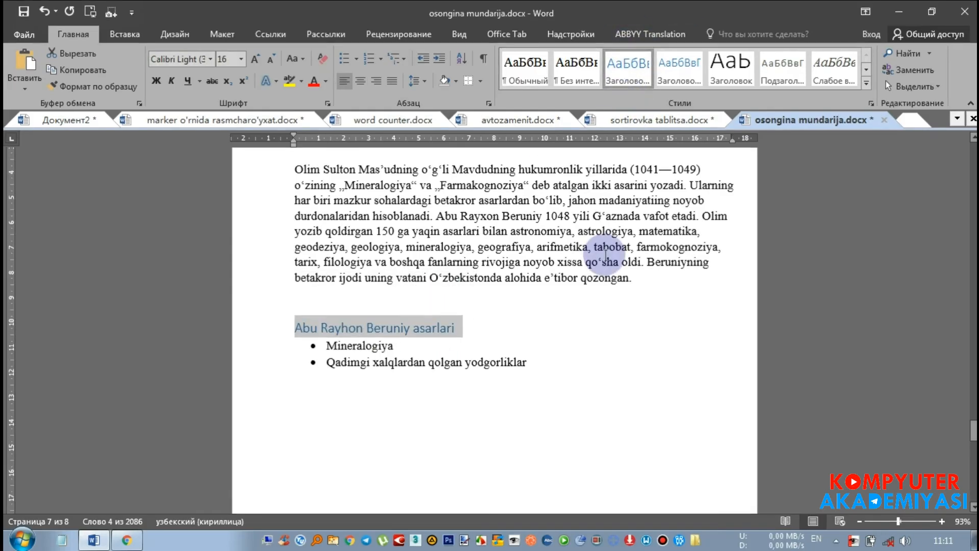
{"action": "left_click", "coordinate": [690, 329]}
Step: Apply the Heading 1 style to the title Foydalanilgan adabiyotlar on the last page and centre it
{"action": "scroll", "coordinate": [687, 330], "scroll_direction": "down", "scroll_amount": 1}
{"action": "scroll", "coordinate": [687, 331], "scroll_direction": "down", "scroll_amount": 7}
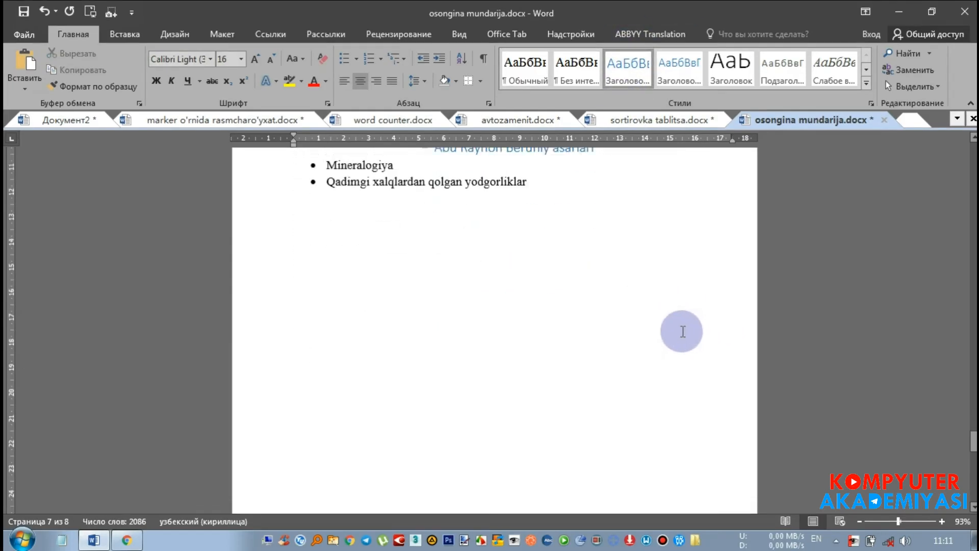
{"action": "left_click_drag", "start_coordinate": [433, 356], "coordinate": [284, 351]}
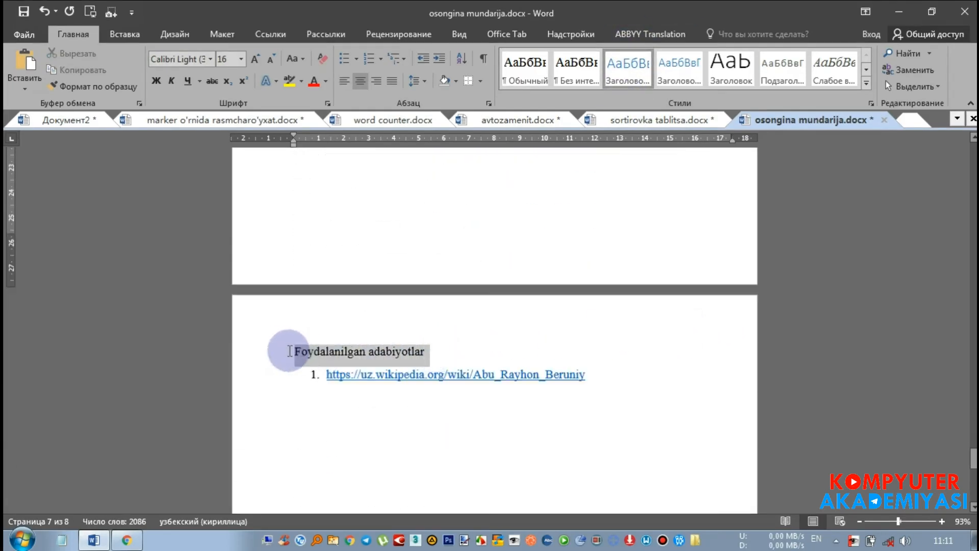
{"action": "left_click", "coordinate": [627, 69]}
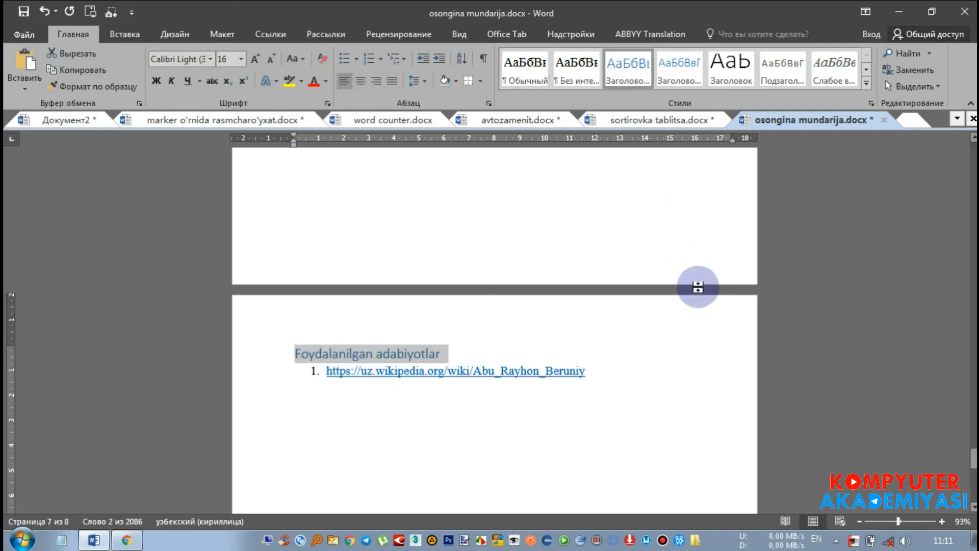
{"action": "key", "text": "ctrl+e"}
Step: Add right-aligned page numbers at the top of the pages using the Простой номер 3 design, and leave header editing
{"action": "scroll", "coordinate": [667, 329], "scroll_direction": "down", "scroll_amount": 1}
{"action": "scroll", "coordinate": [666, 330], "scroll_direction": "down", "scroll_amount": 3}
{"action": "scroll", "coordinate": [666, 329], "scroll_direction": "up", "scroll_amount": 10}
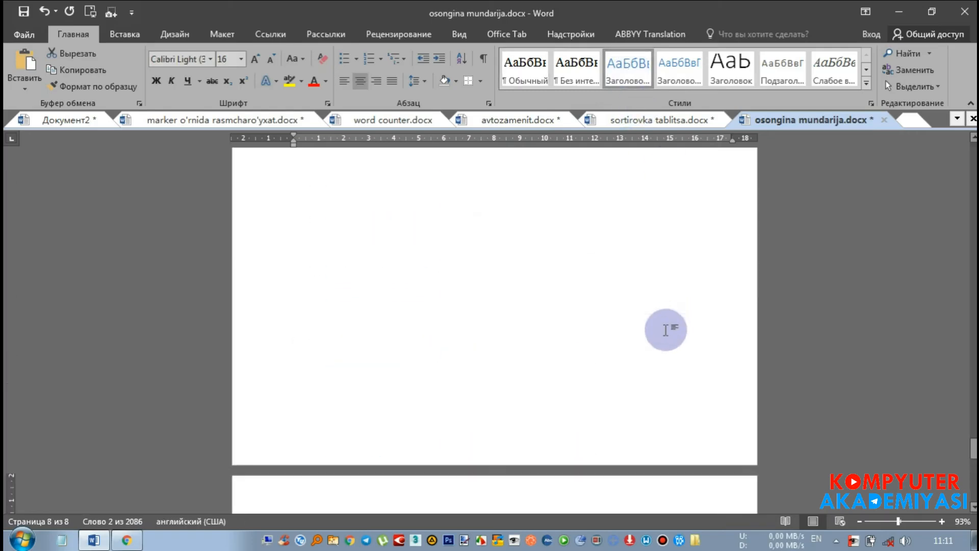
{"action": "left_click", "coordinate": [650, 342]}
{"action": "scroll", "coordinate": [606, 274], "scroll_direction": "up", "scroll_amount": 5}
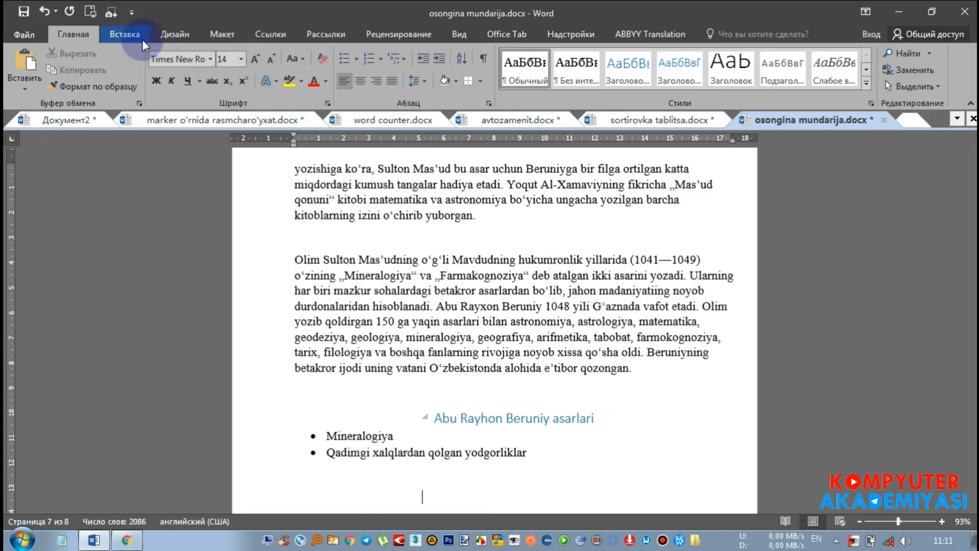
{"action": "left_click", "coordinate": [234, 34]}
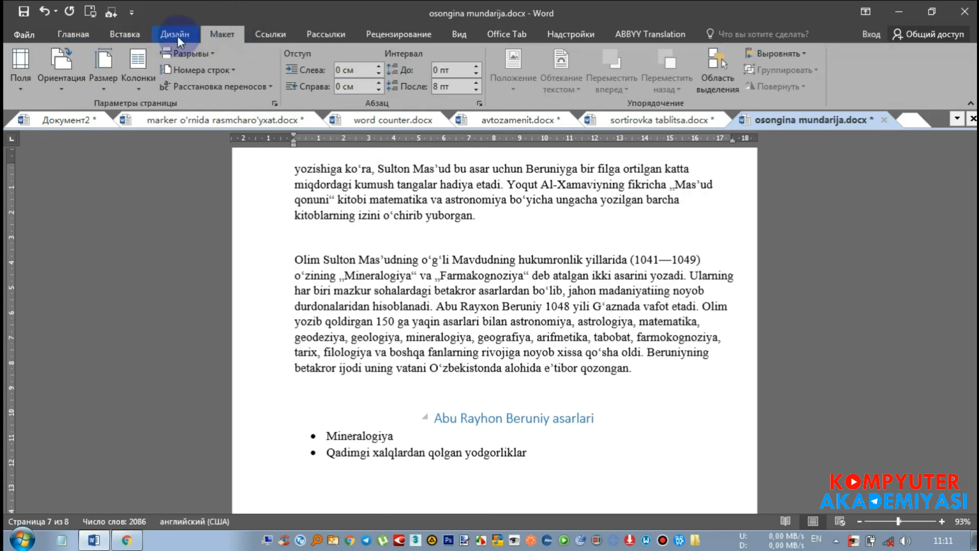
{"action": "left_click", "coordinate": [126, 34]}
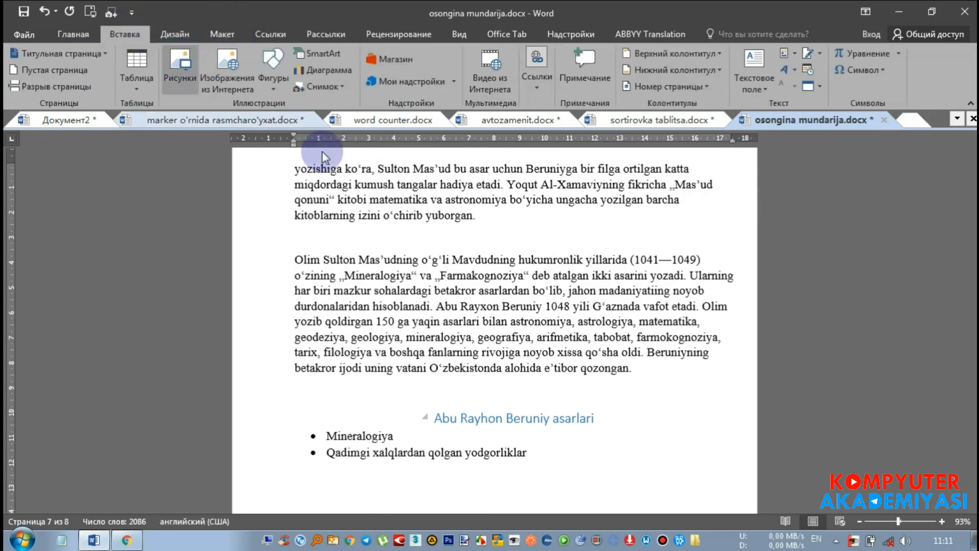
{"action": "left_click", "coordinate": [706, 87]}
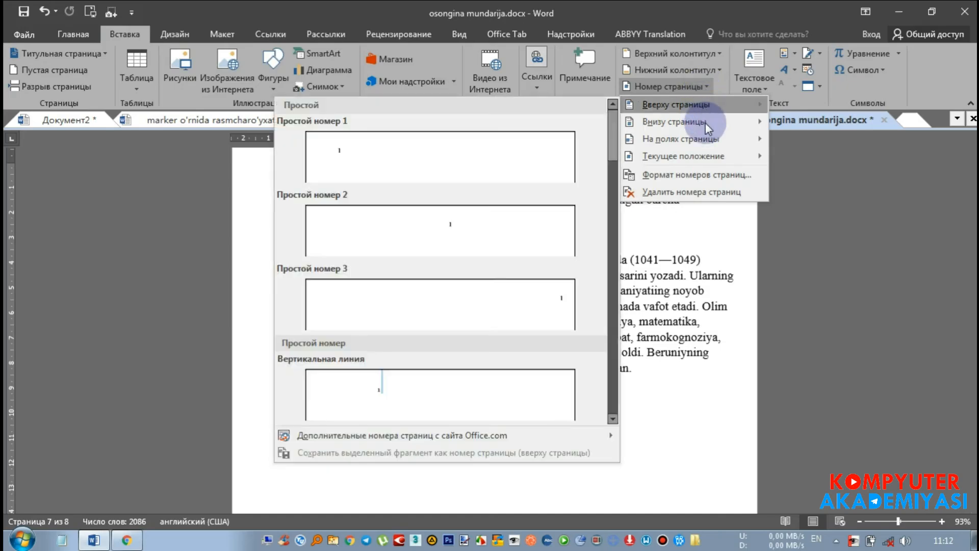
{"action": "left_click", "coordinate": [530, 293]}
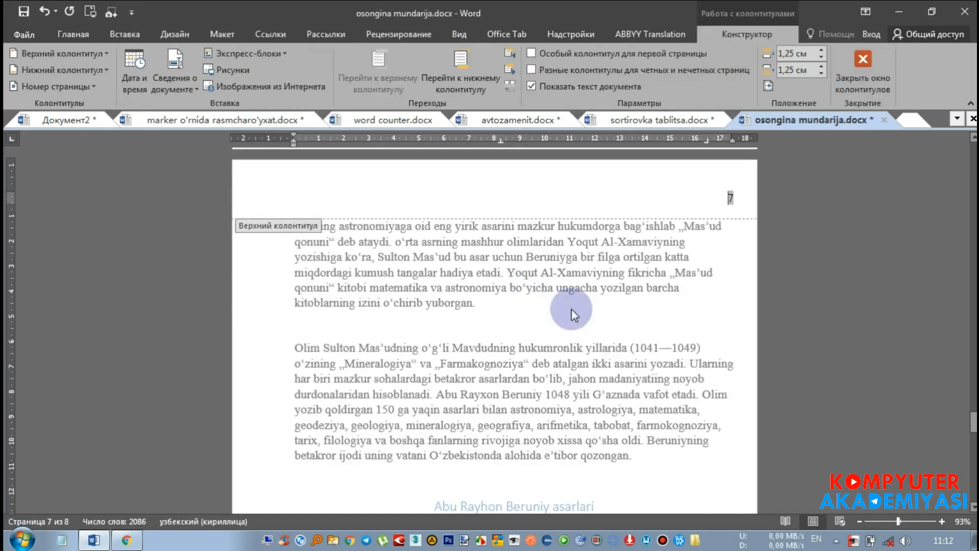
{"action": "left_click", "coordinate": [855, 78]}
Step: Show several pages side by side and check the page numbers from the Mundarija page onward
{"action": "scroll", "coordinate": [747, 236], "scroll_direction": "down", "scroll_amount": 10}
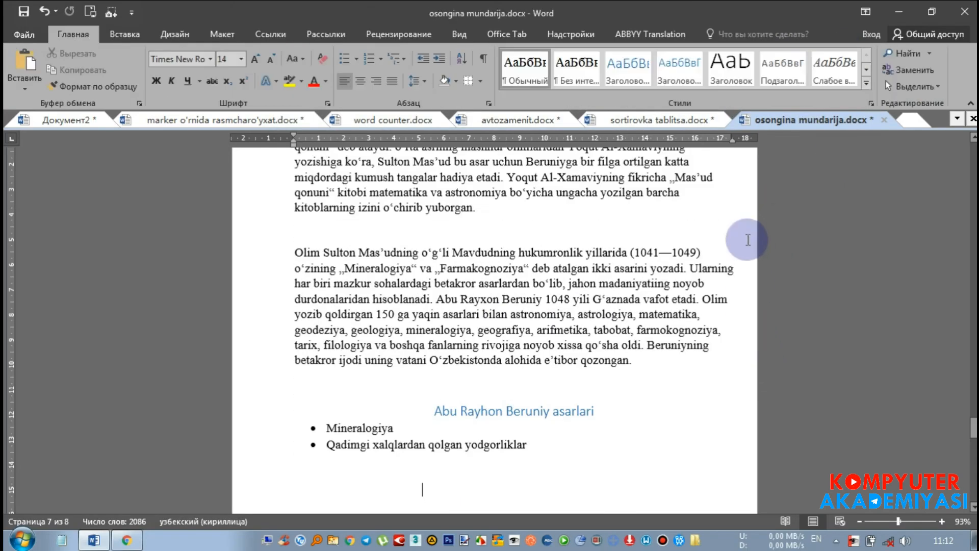
{"action": "scroll", "coordinate": [573, 429], "scroll_direction": "up", "scroll_amount": 15}
{"action": "scroll", "coordinate": [572, 428], "scroll_direction": "up", "scroll_amount": 1}
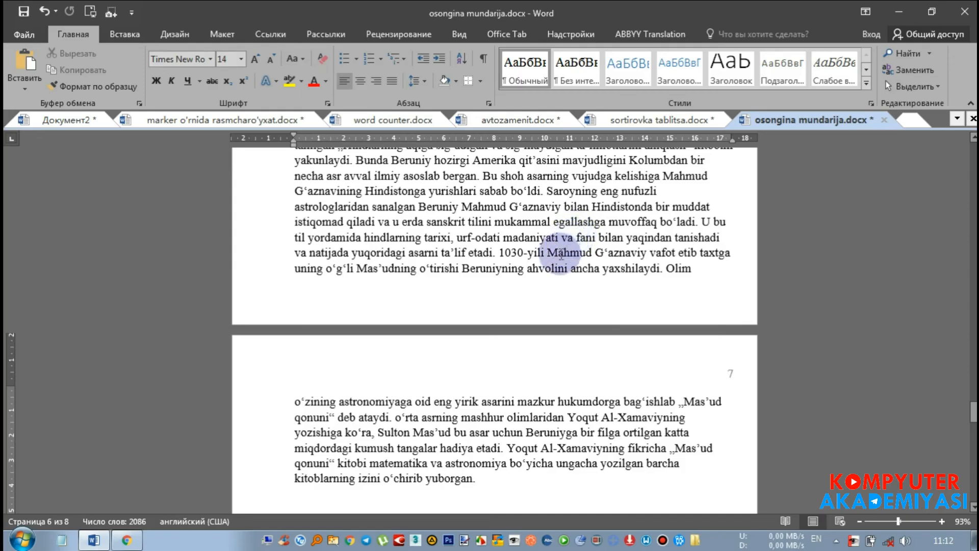
{"action": "scroll", "coordinate": [596, 261], "scroll_direction": "up", "scroll_amount": 2}
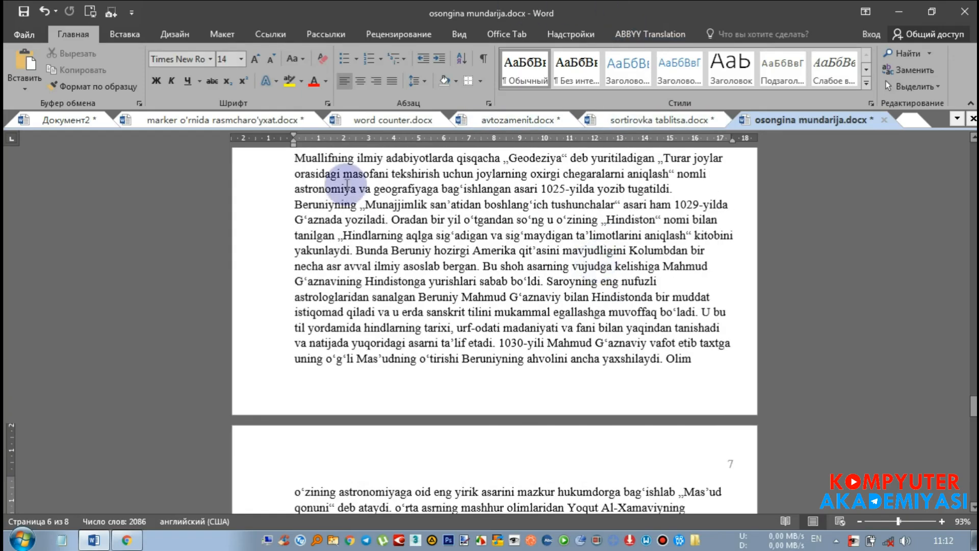
{"action": "left_click", "coordinate": [464, 37]}
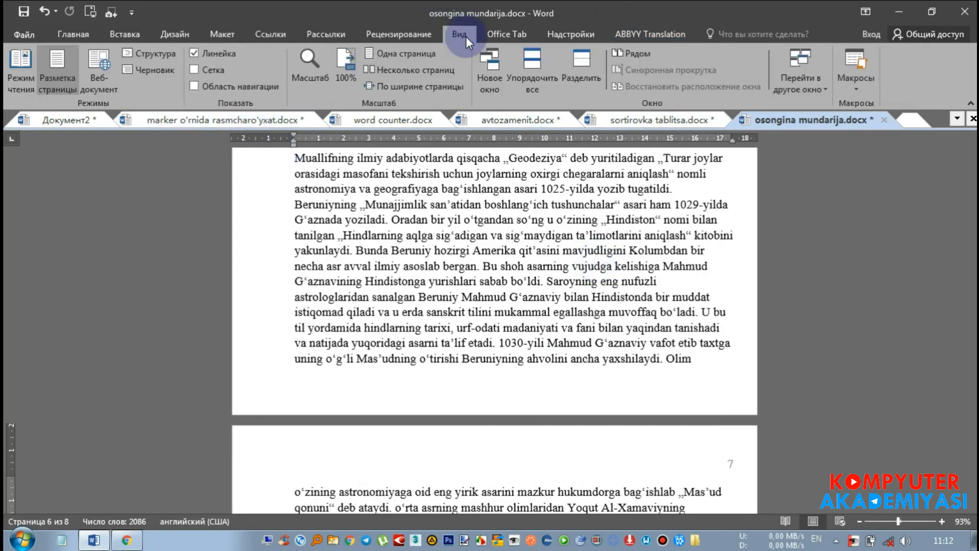
{"action": "left_click", "coordinate": [386, 69]}
{"action": "scroll", "coordinate": [479, 310], "scroll_direction": "up", "scroll_amount": 10}
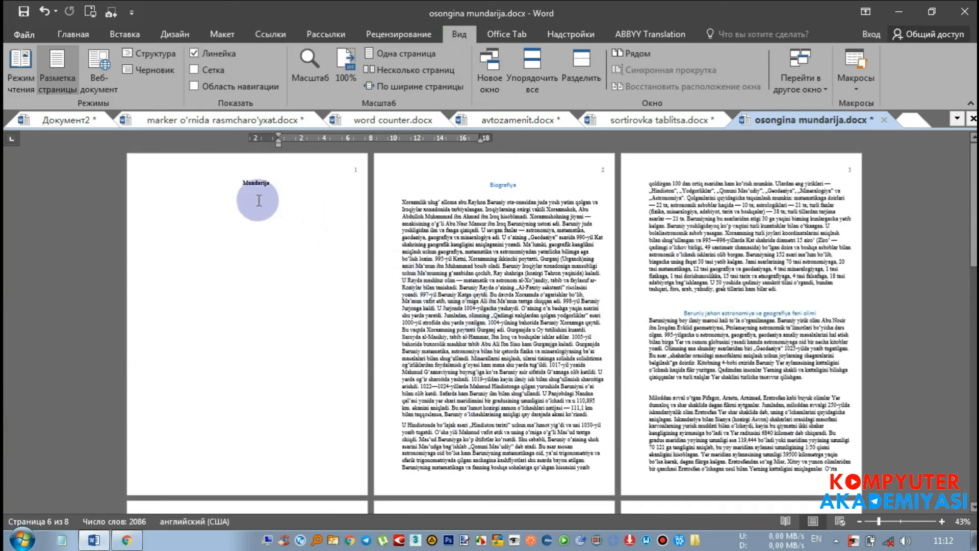
{"action": "scroll", "coordinate": [256, 197], "scroll_direction": "up", "scroll_amount": 3}
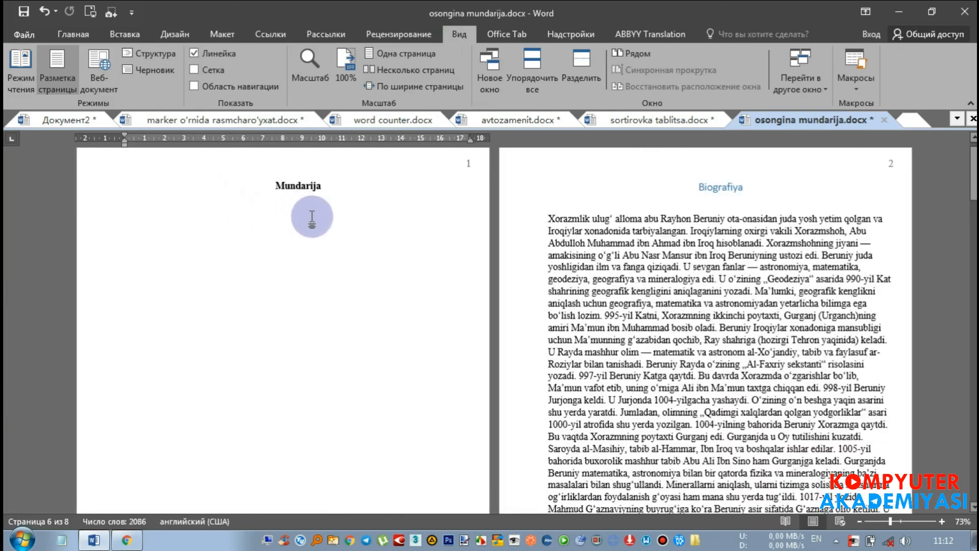
Step: Remove the existing break below the Mundarija title and insert a new page break before the Biografiya section
{"action": "left_click", "coordinate": [286, 215]}
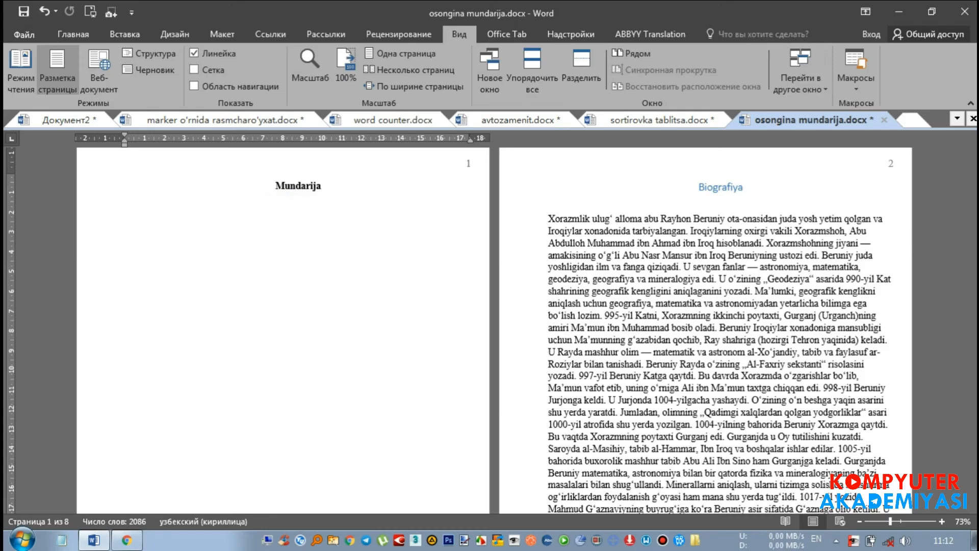
{"action": "key", "text": "Delete"}
{"action": "left_click", "coordinate": [286, 214]}
{"action": "key", "text": "ctrl+Return"}
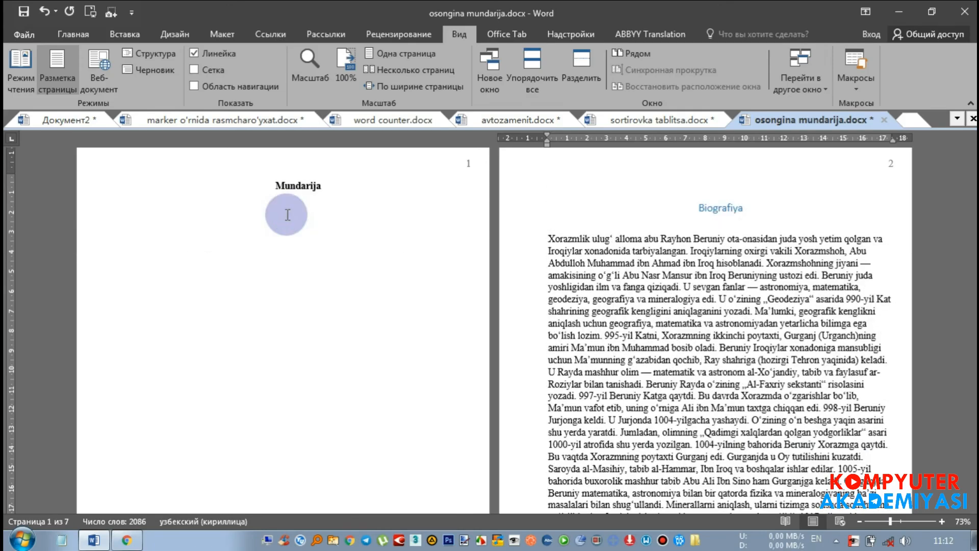
Step: Insert an automatic table of contents with the Автособираемое оглавление 1 design
{"action": "left_click", "coordinate": [287, 215]}
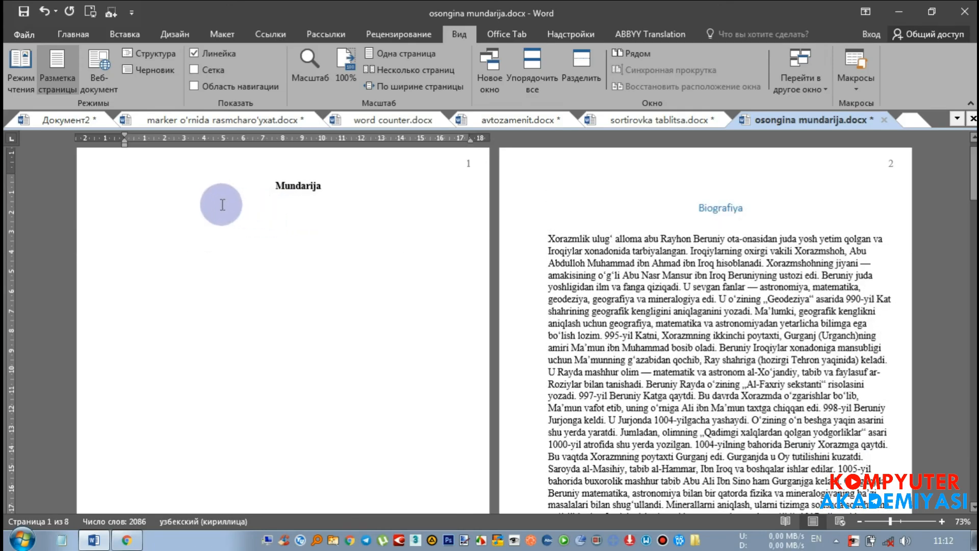
{"action": "left_click", "coordinate": [271, 37]}
{"action": "left_click", "coordinate": [23, 81]}
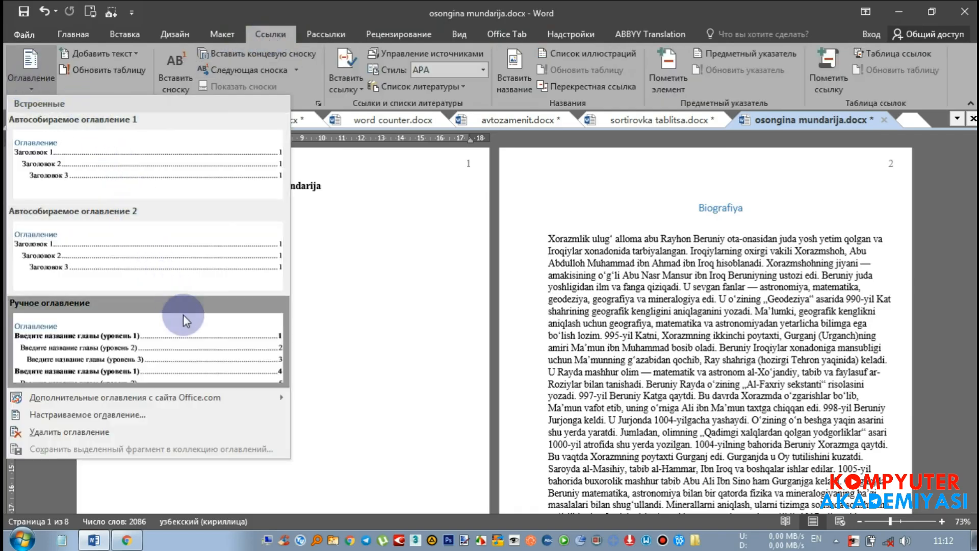
{"action": "left_click", "coordinate": [189, 160]}
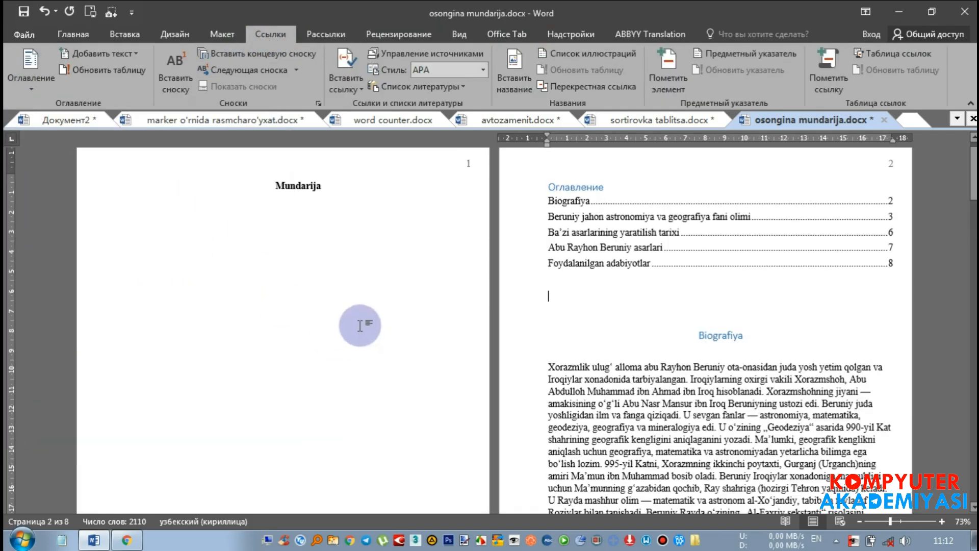
Step: Pull the table of contents up onto the Mundarija page and insert a page break between it and the Biografiya heading
{"action": "scroll", "coordinate": [681, 275], "scroll_direction": "up", "scroll_amount": 1}
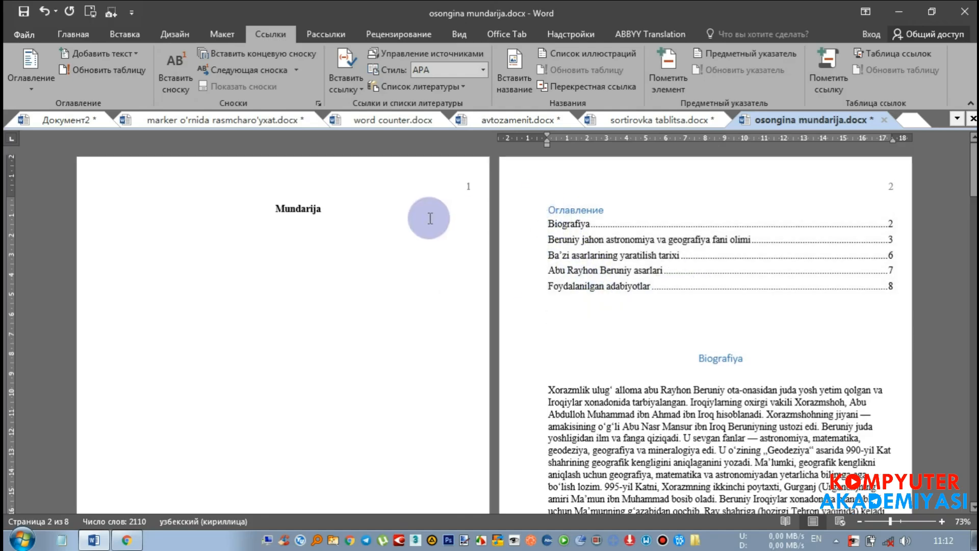
{"action": "left_click", "coordinate": [293, 253]}
{"action": "key", "text": "Delete"}
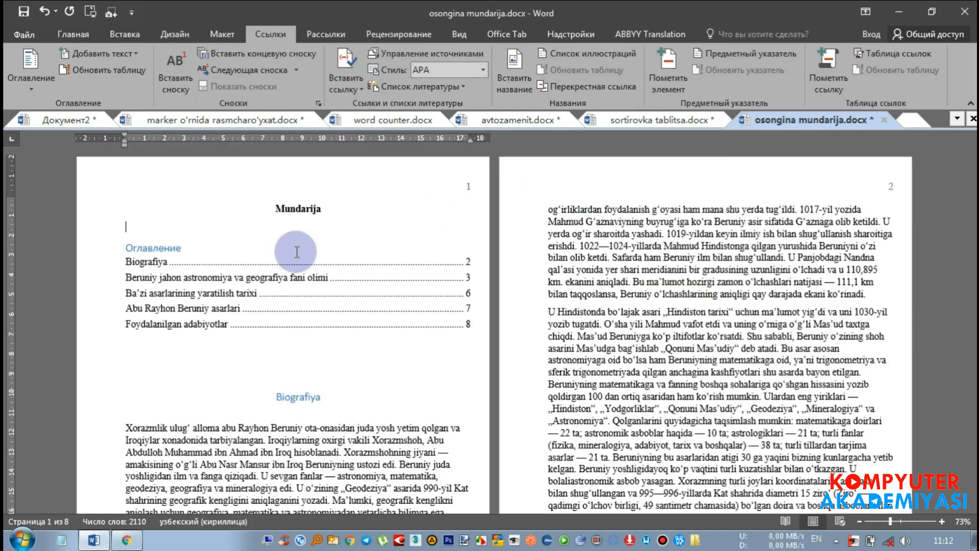
{"action": "left_click", "coordinate": [278, 380]}
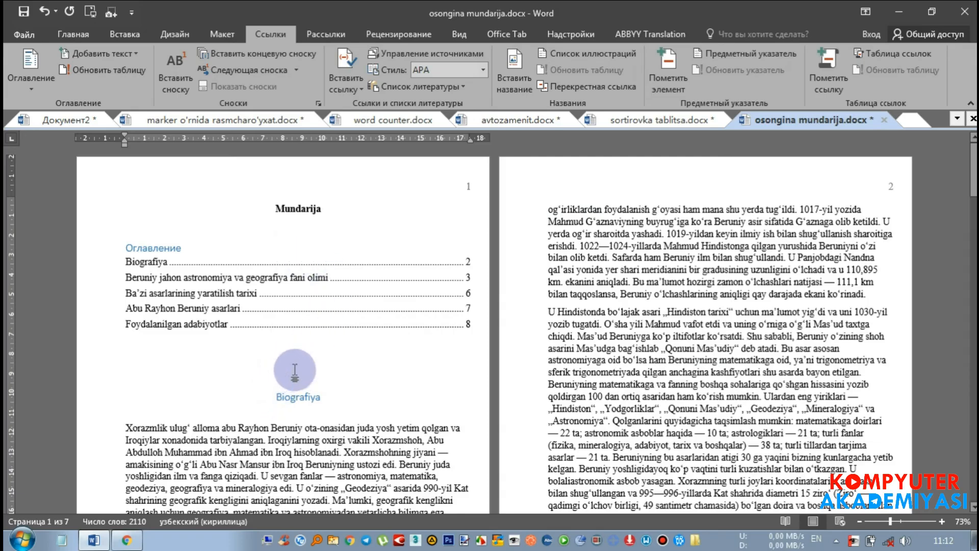
{"action": "key", "text": "ctrl+Return"}
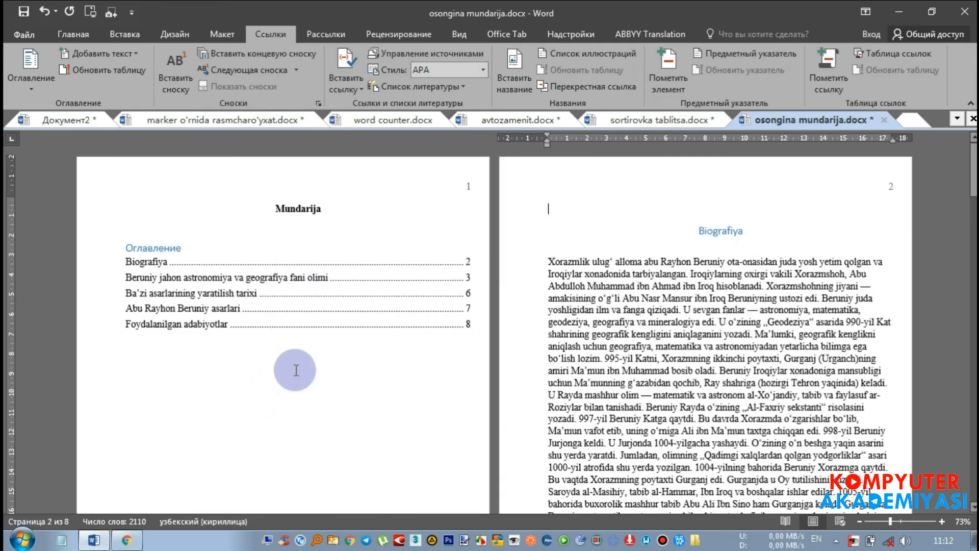
Step: Delete the blank line above the Biografiya heading and the Оглавление title at the start of the table of contents
{"action": "key", "text": "Delete"}
{"action": "left_click", "coordinate": [148, 267]}
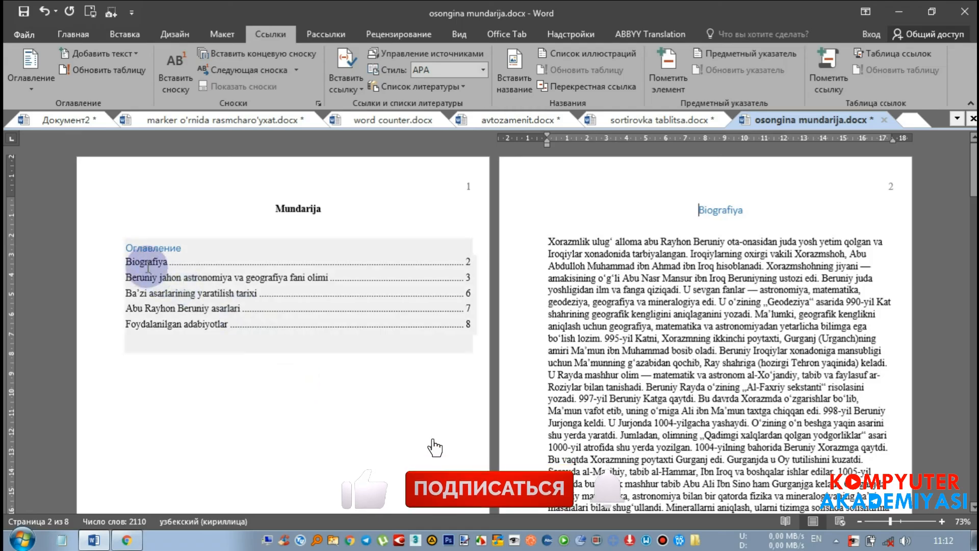
{"action": "left_click", "coordinate": [263, 366]}
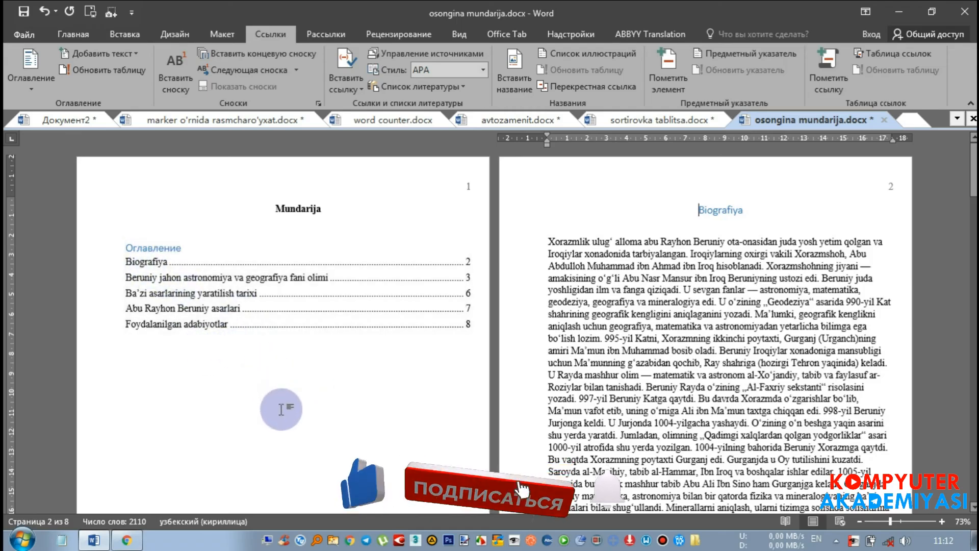
{"action": "left_click", "coordinate": [150, 240]}
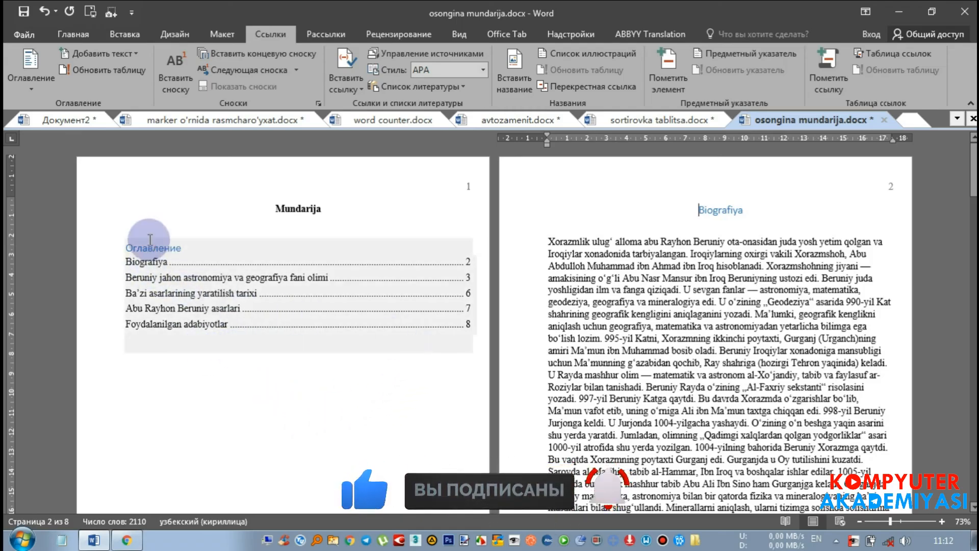
{"action": "left_click", "coordinate": [134, 258]}
{"action": "double_click", "coordinate": [128, 249]}
{"action": "key", "text": "Delete"}
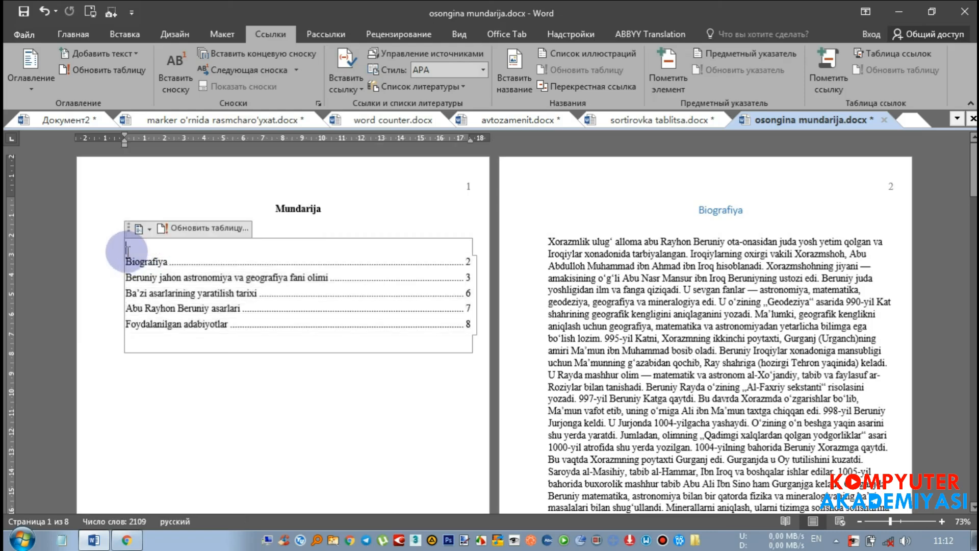
{"action": "left_click", "coordinate": [397, 378]}
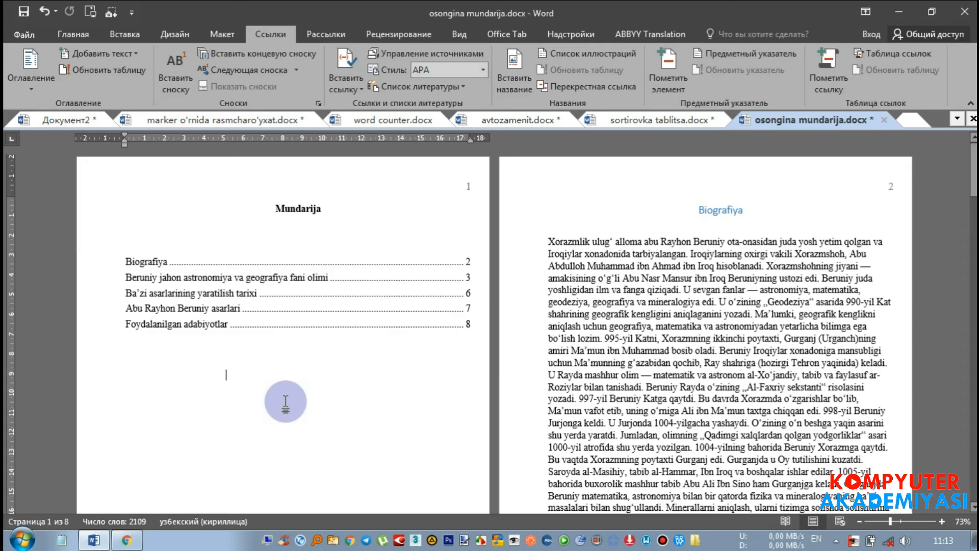
Step: Follow the Foydalanilgan adabiyotlar entry in the table of contents to its section, and return to the Mundarija page
{"action": "left_click", "coordinate": [206, 335], "text": "ctrl"}
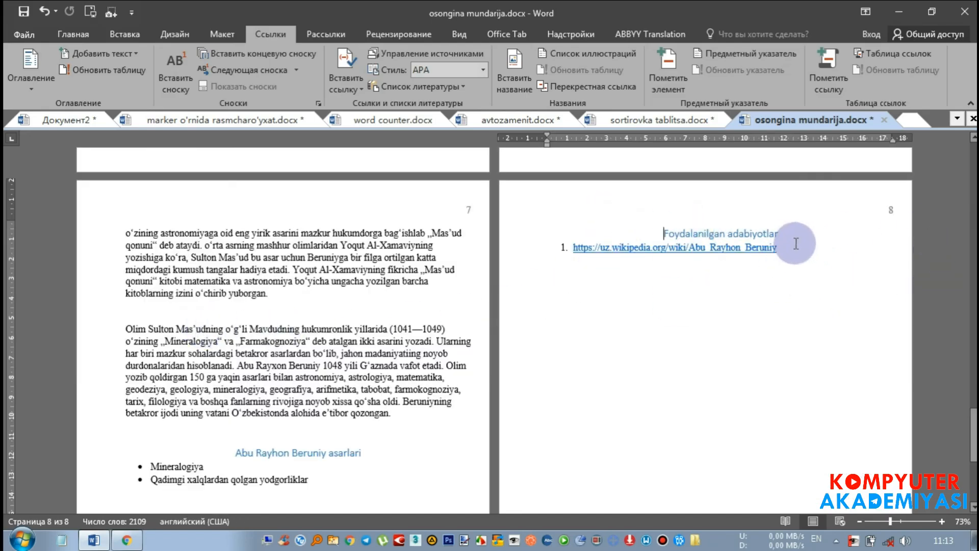
{"action": "left_click_drag", "start_coordinate": [974, 438], "coordinate": [974, 169]}
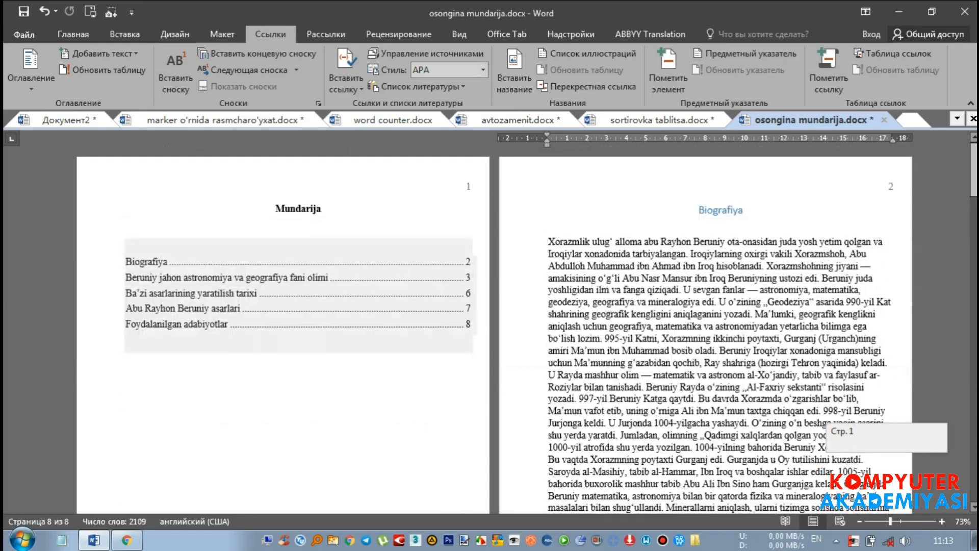
{"action": "left_click", "coordinate": [292, 388]}
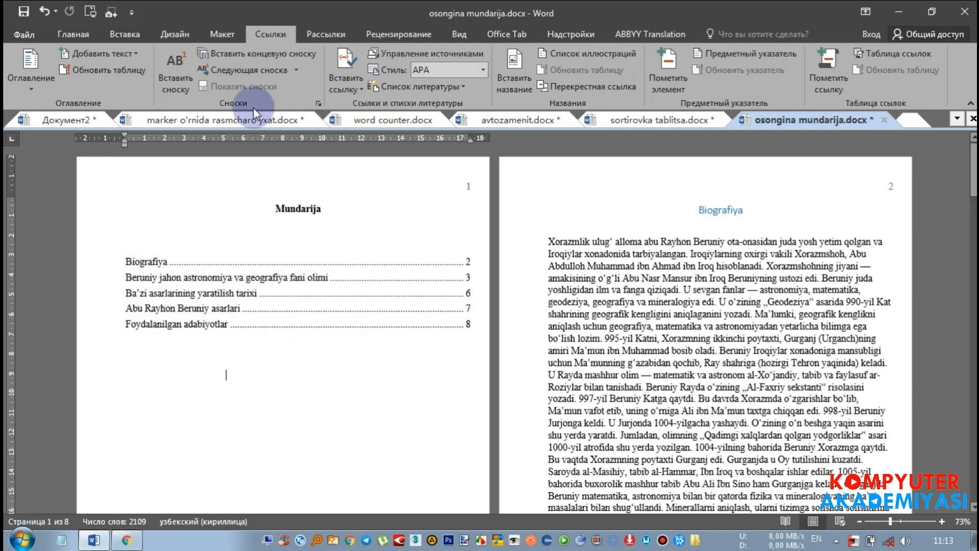
Step: Apply a different built-in style set to the document, one with blue bold headings and compact sans-serif text
{"action": "left_click", "coordinate": [175, 35]}
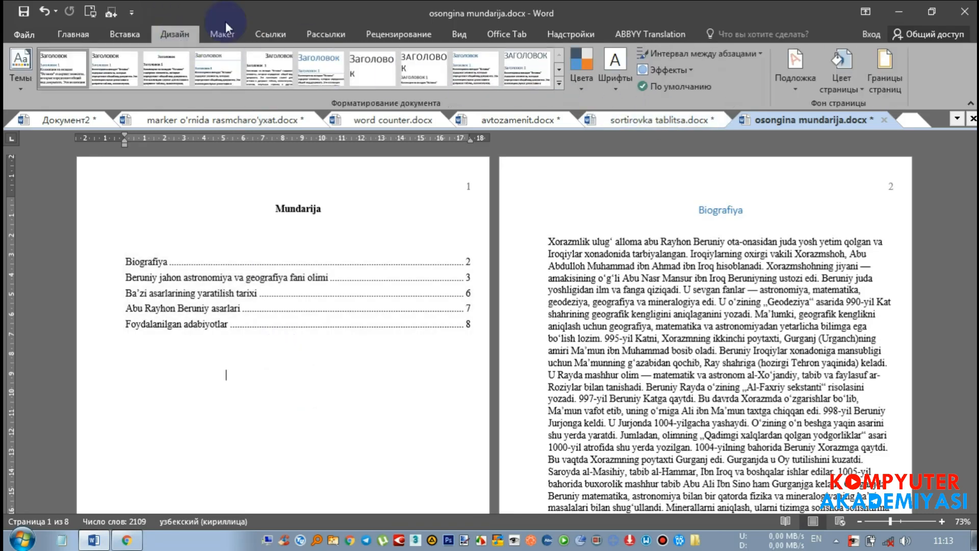
{"action": "left_click", "coordinate": [215, 33]}
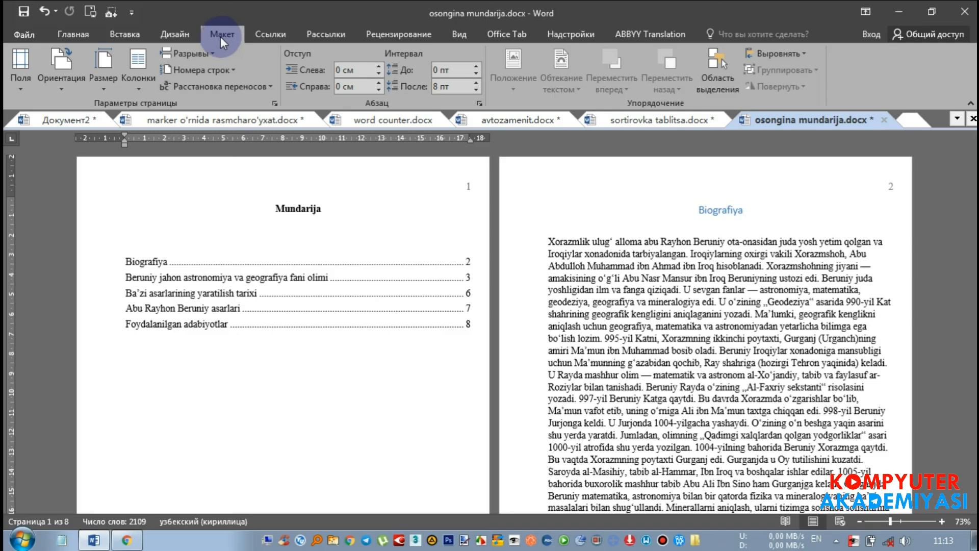
{"action": "left_click", "coordinate": [166, 38]}
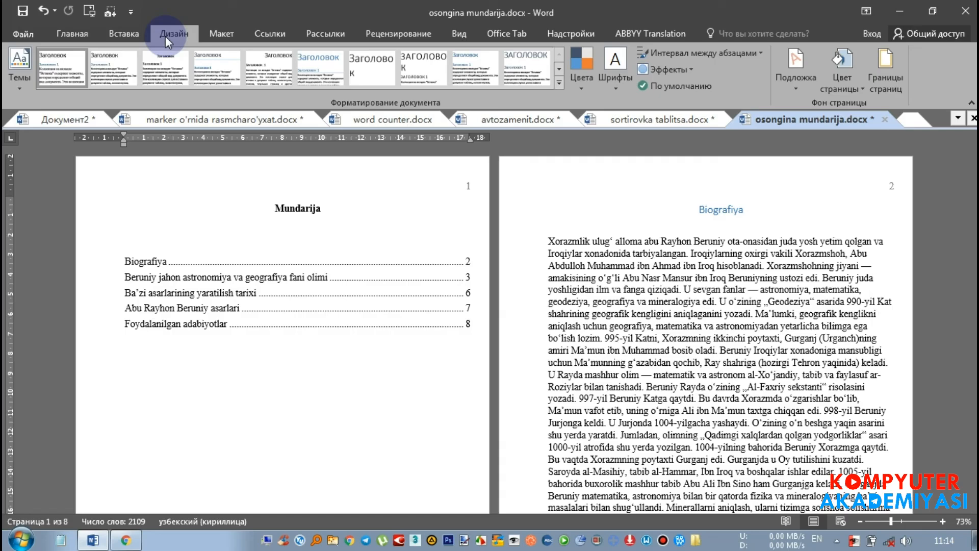
{"action": "left_click", "coordinate": [240, 72]}
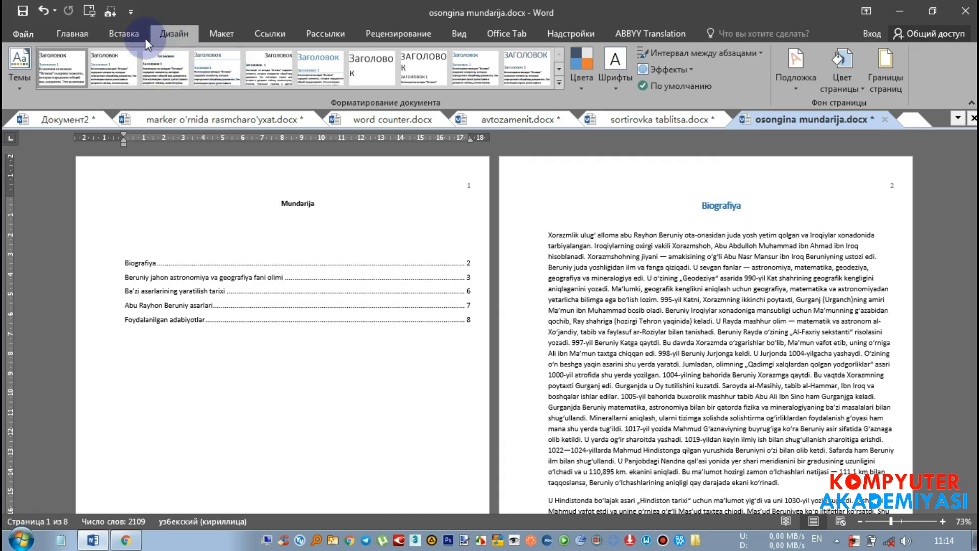
{"action": "left_click", "coordinate": [140, 33]}
{"action": "left_click", "coordinate": [222, 36]}
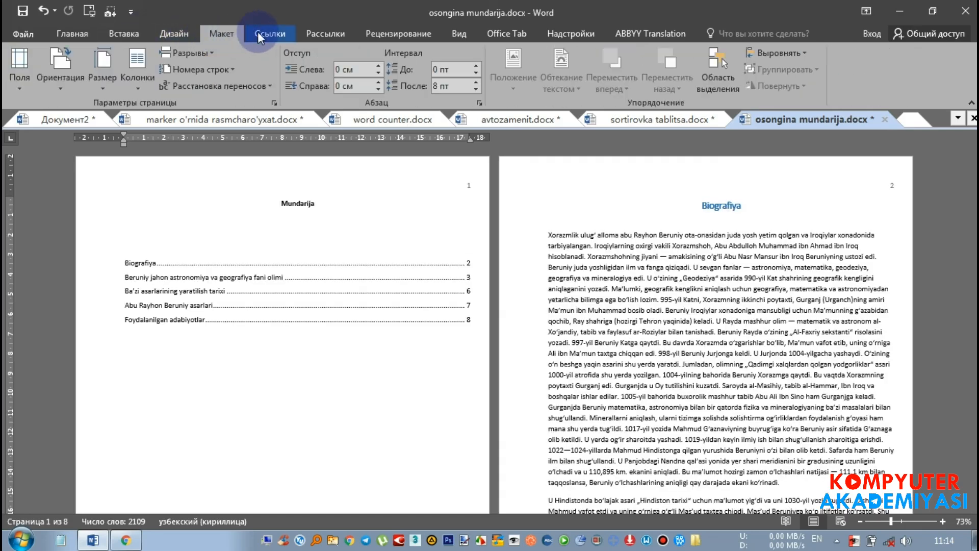
{"action": "left_click", "coordinate": [260, 32]}
{"action": "left_click", "coordinate": [326, 32]}
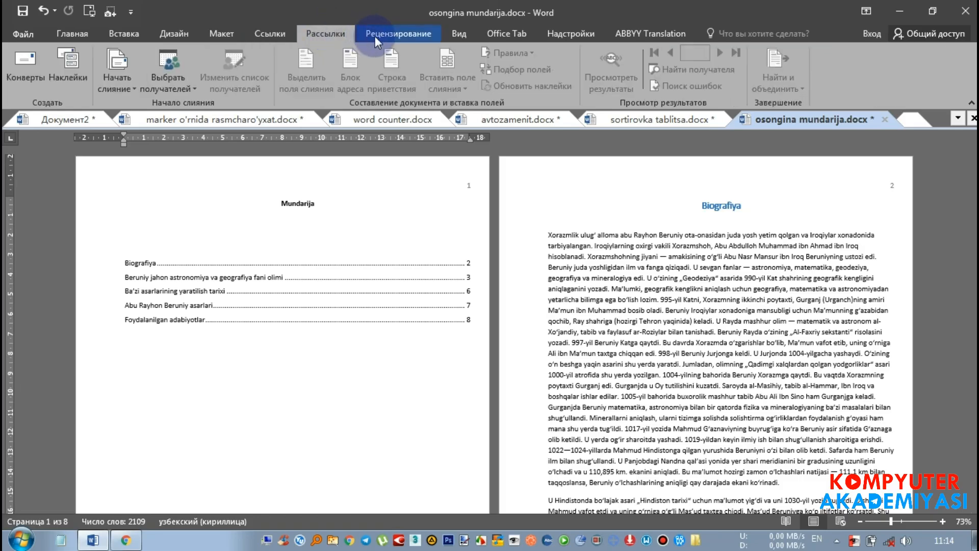
{"action": "left_click", "coordinate": [375, 36]}
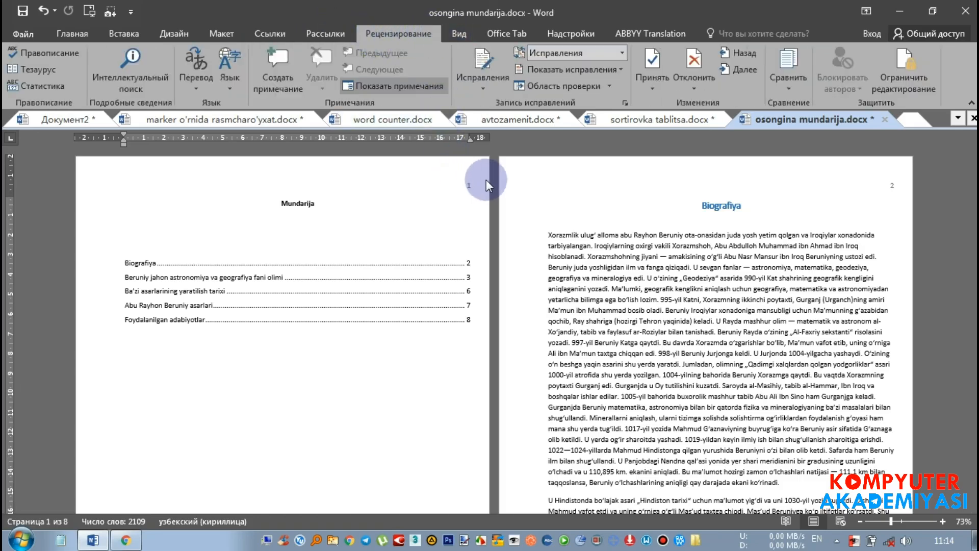
{"action": "left_click", "coordinate": [458, 37]}
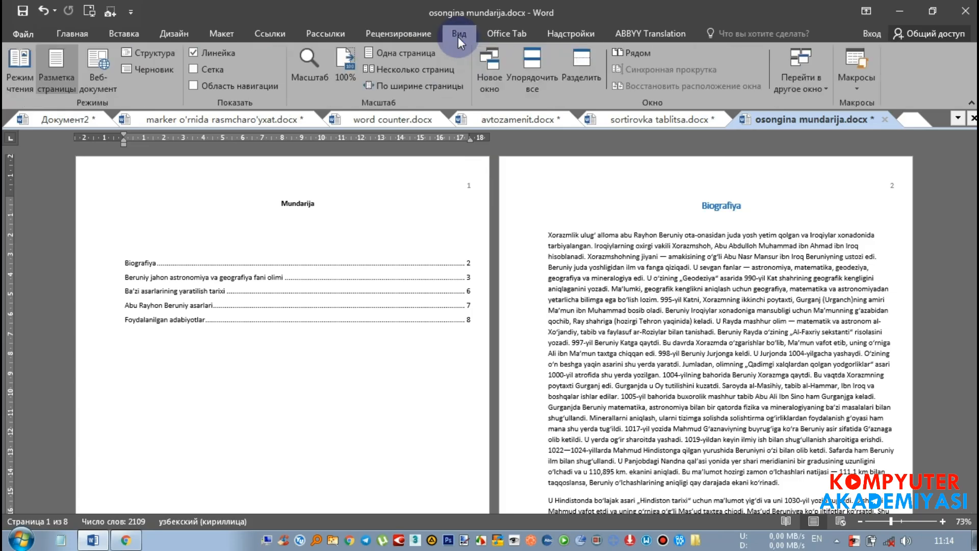
{"action": "left_click", "coordinate": [492, 38]}
{"action": "left_click", "coordinate": [465, 34]}
{"action": "left_click", "coordinate": [542, 33]}
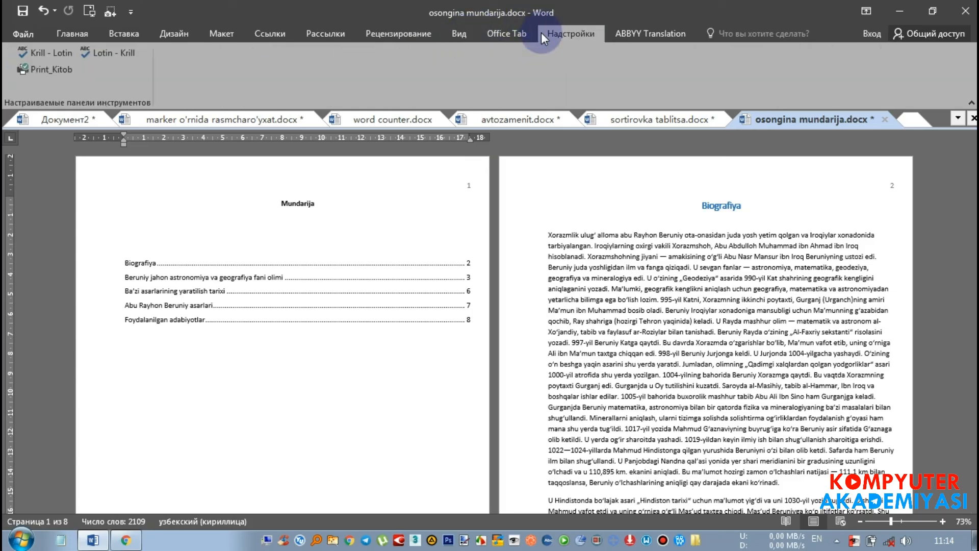
{"action": "left_click", "coordinate": [492, 38]}
{"action": "left_click", "coordinate": [457, 31]}
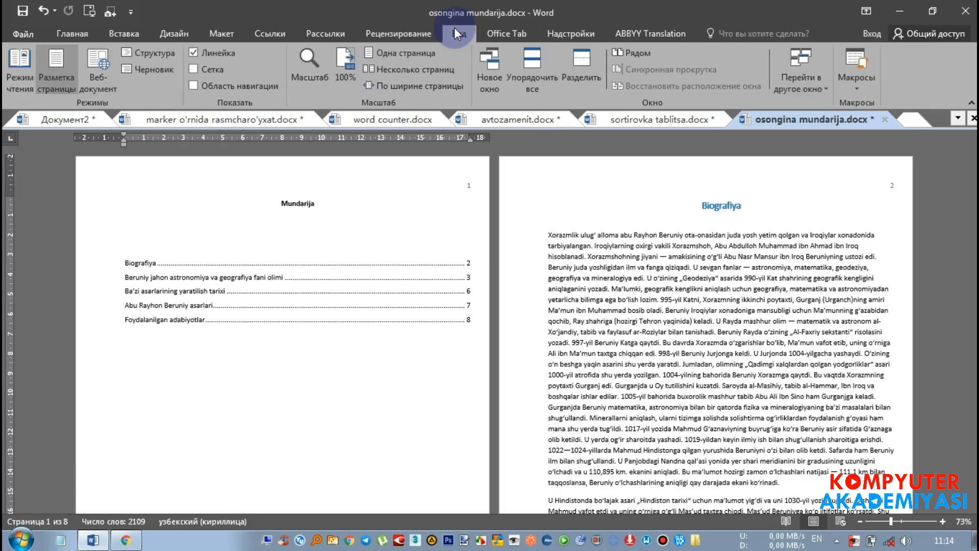
{"action": "left_click", "coordinate": [404, 32]}
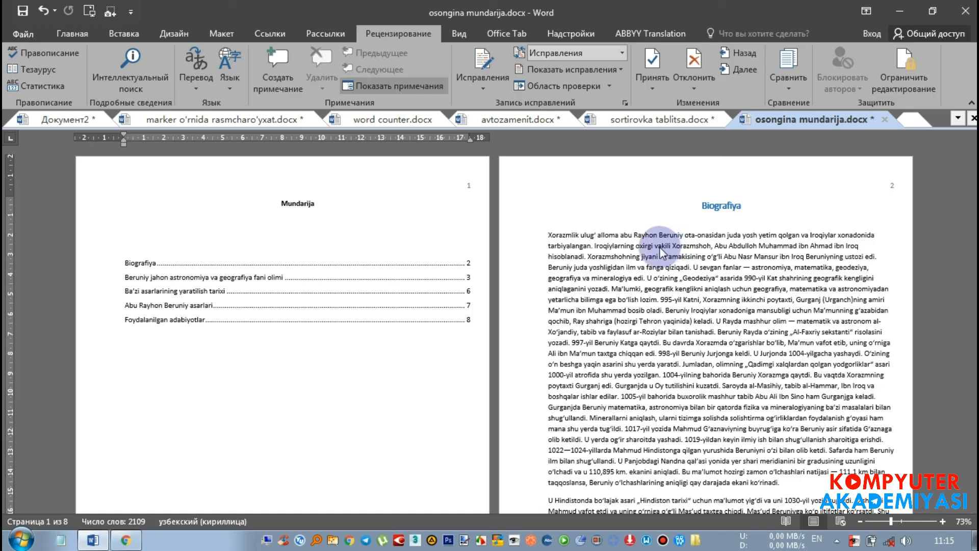
{"action": "left_click", "coordinate": [458, 36]}
{"action": "left_click", "coordinate": [502, 40]}
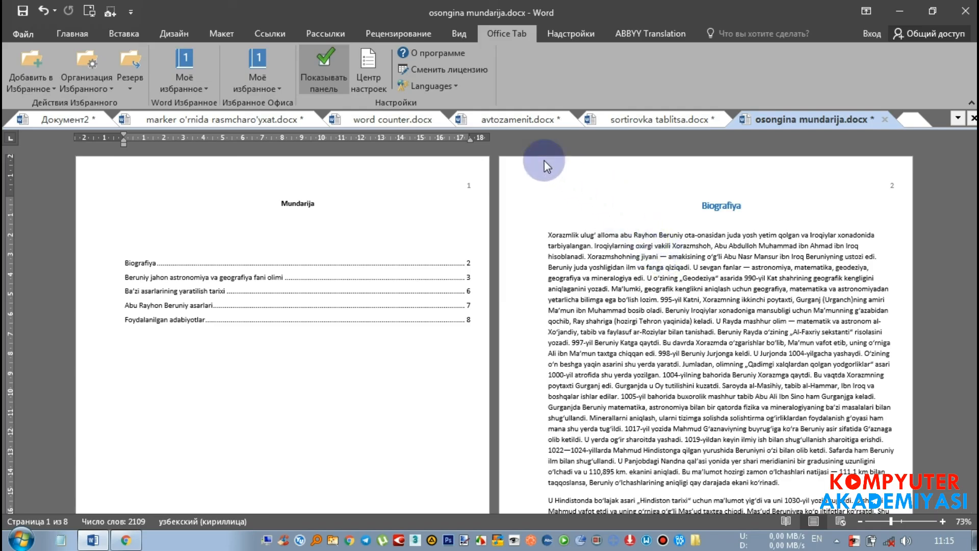
Step: Show the available macro commands, including the option to record a macro
{"action": "left_click", "coordinate": [107, 33]}
{"action": "left_click", "coordinate": [424, 35]}
{"action": "left_click", "coordinate": [448, 35]}
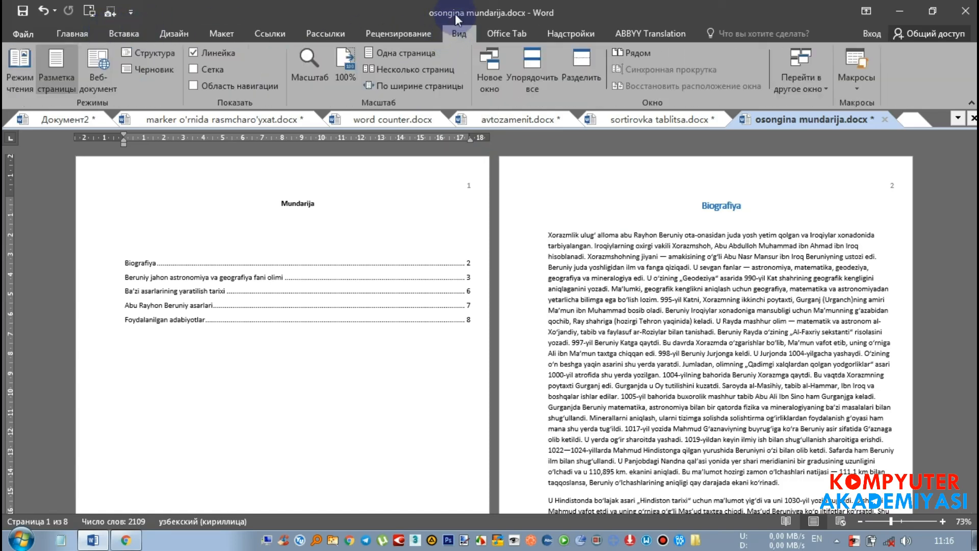
{"action": "left_click", "coordinate": [859, 87]}
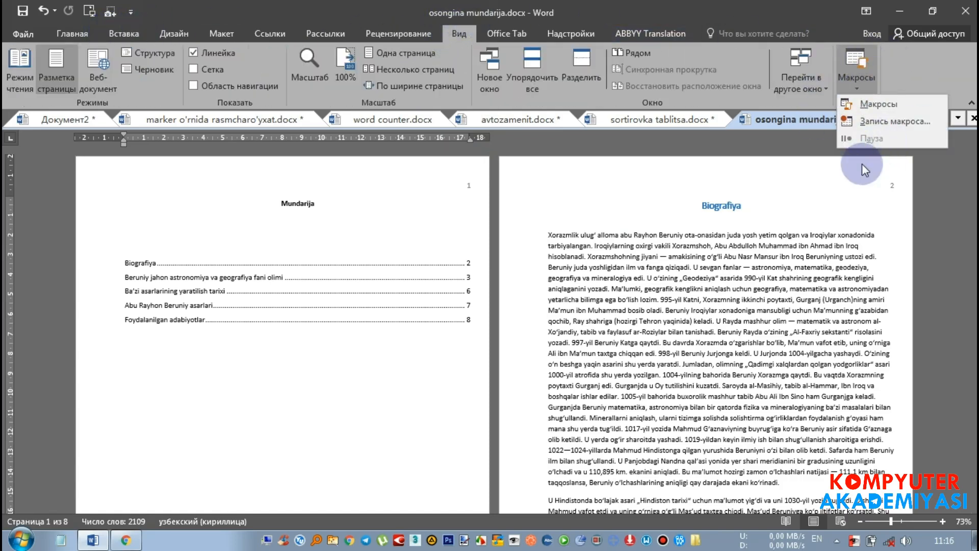